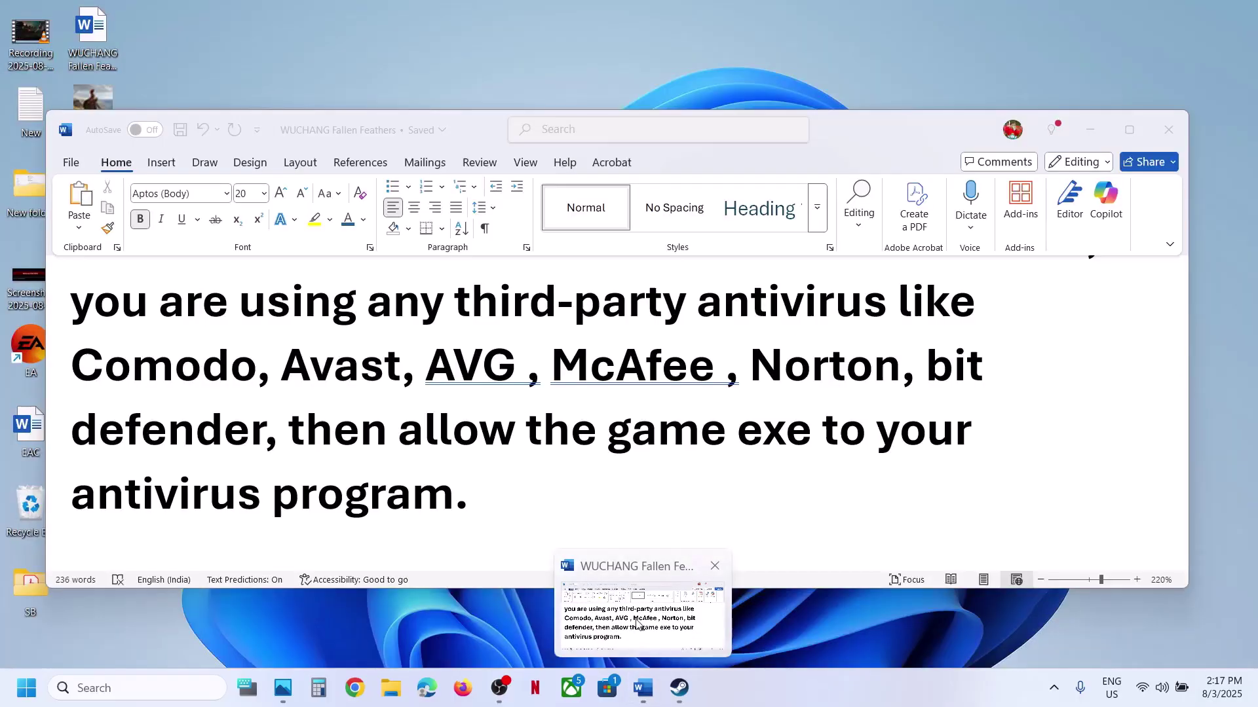
# Read Step 1 of the troubleshooting notes in the WUCHANG Fallen Feathers Word document, and switch back to Steam
pyautogui.click(641, 616)
pyautogui.scroll(5, 573, 307)
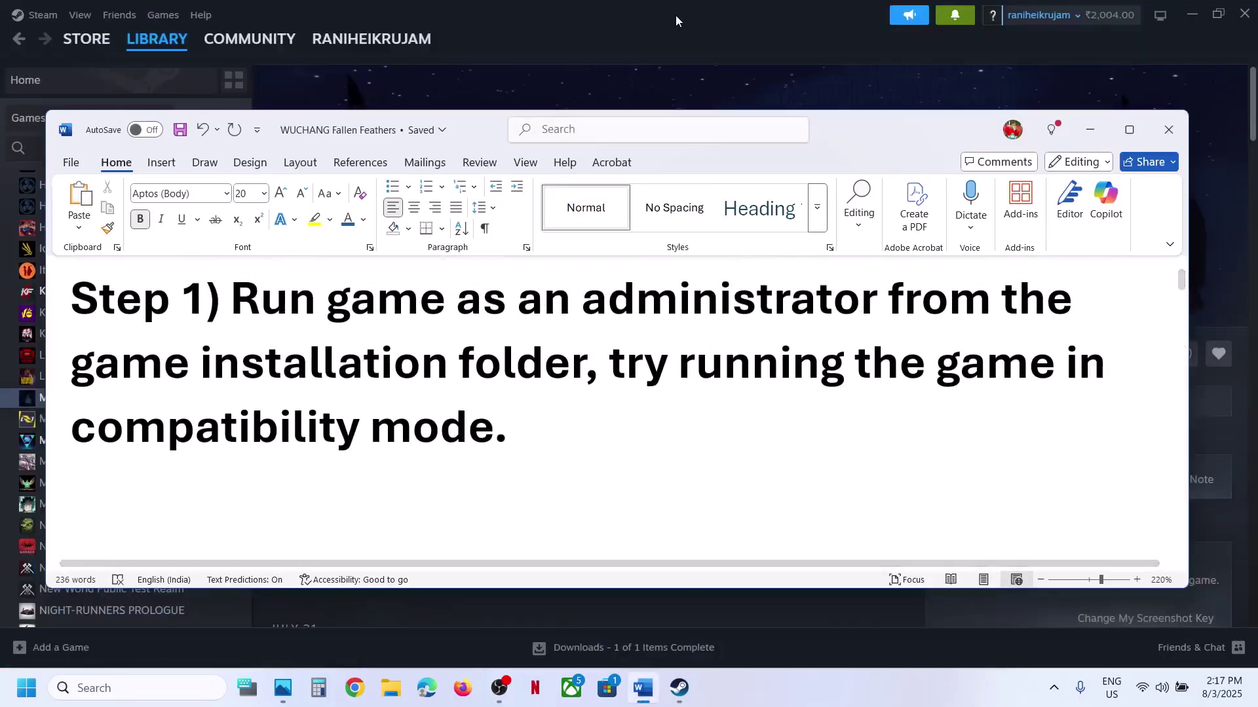
pyautogui.click(623, 97)
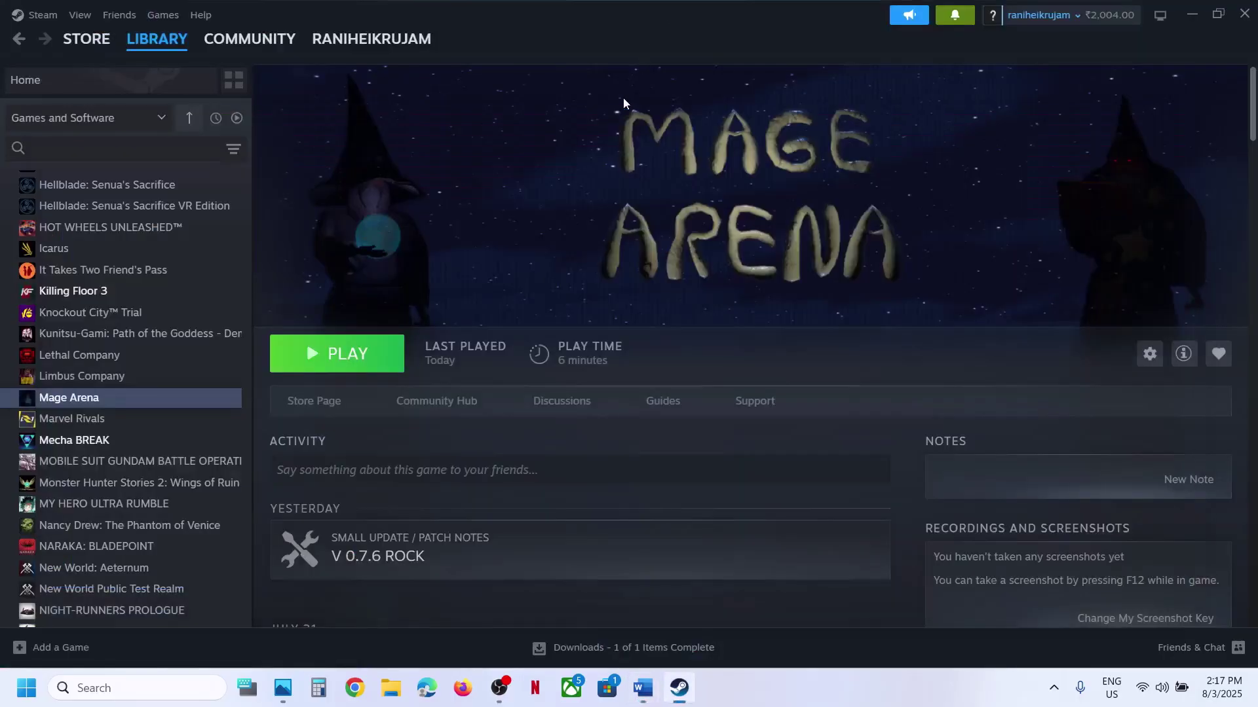
# Open Mage Arena's local installation folder from the Steam library
pyautogui.rightClick(105, 401)
pyautogui.moveTo(150, 506)
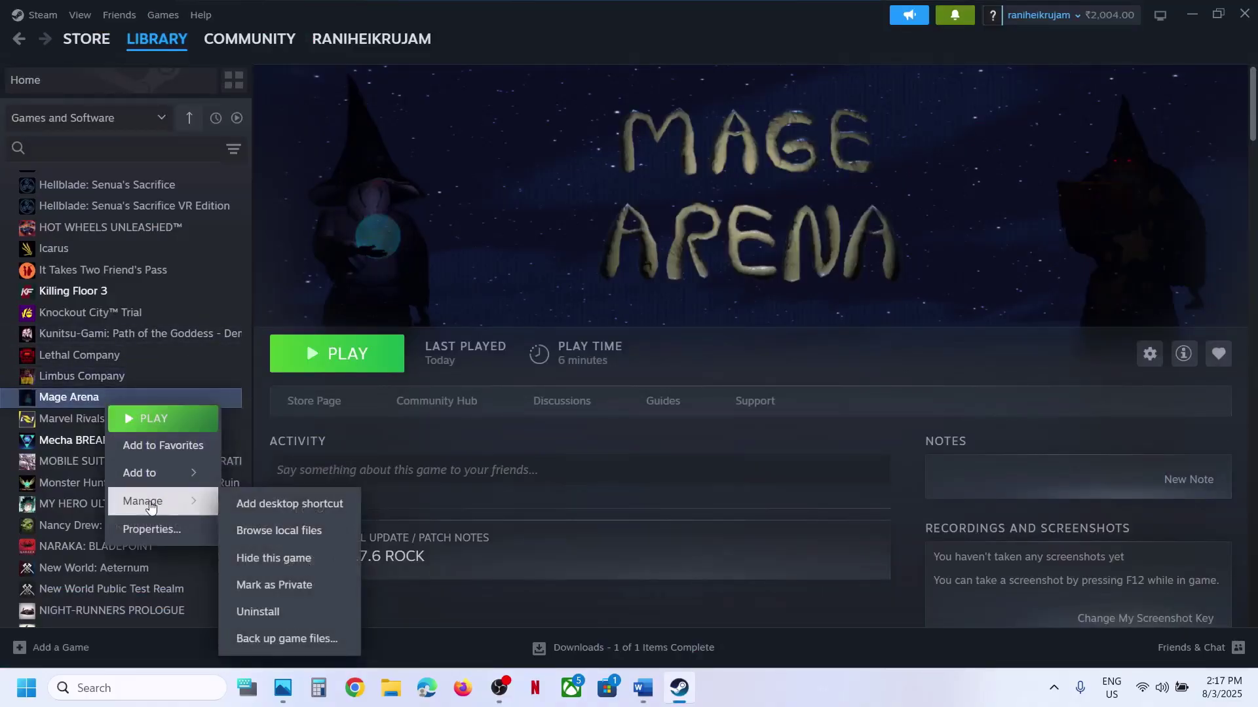
pyautogui.click(289, 528)
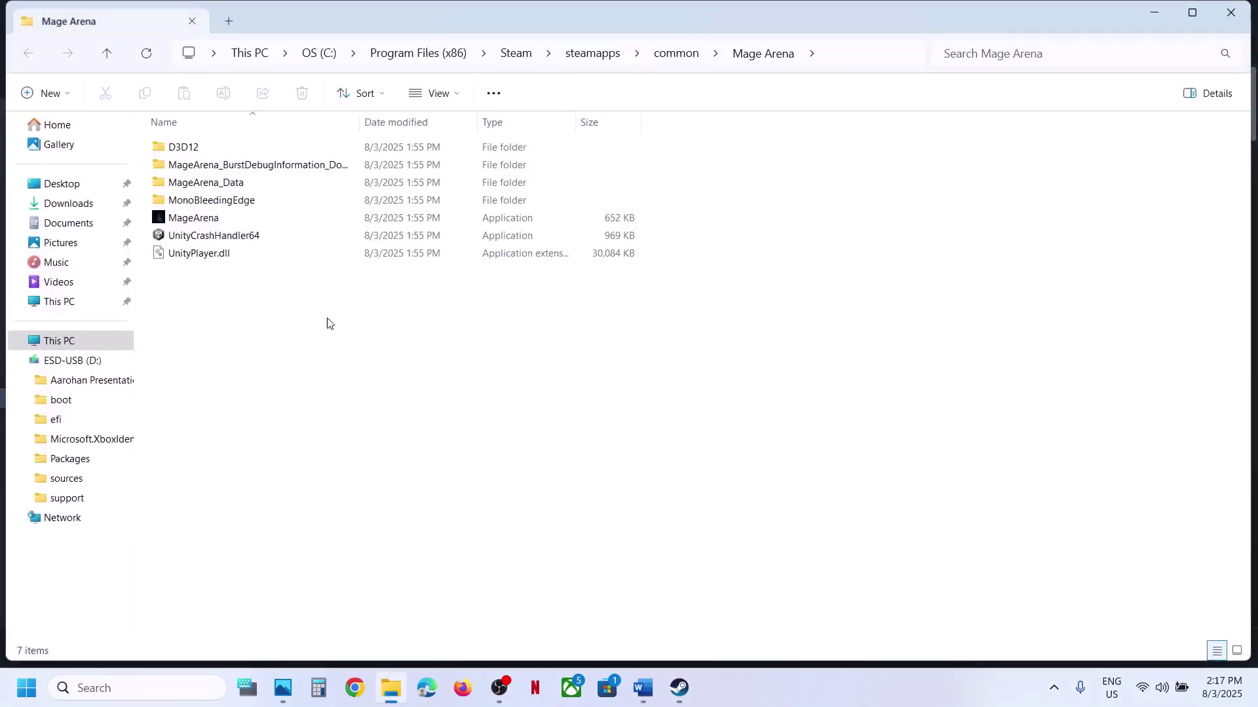
# Set the MageArena application to always run as an administrator in its compatibility properties
pyautogui.click(200, 218)
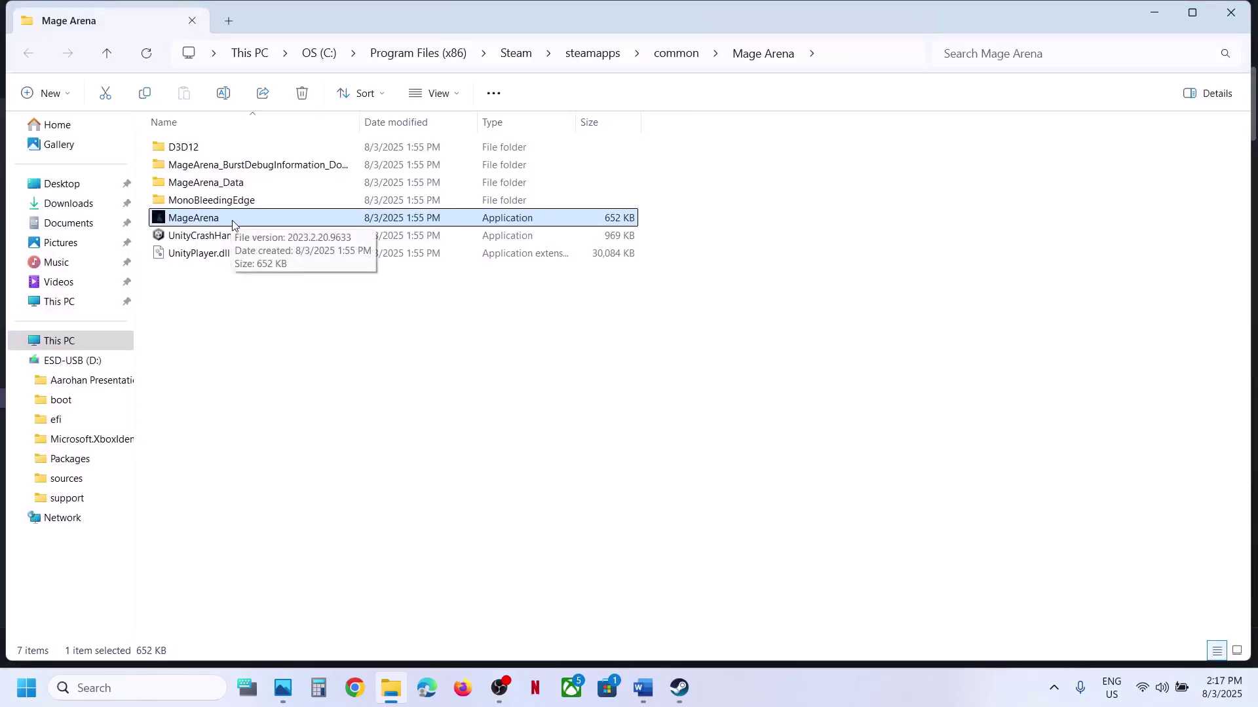
pyautogui.rightClick(222, 224)
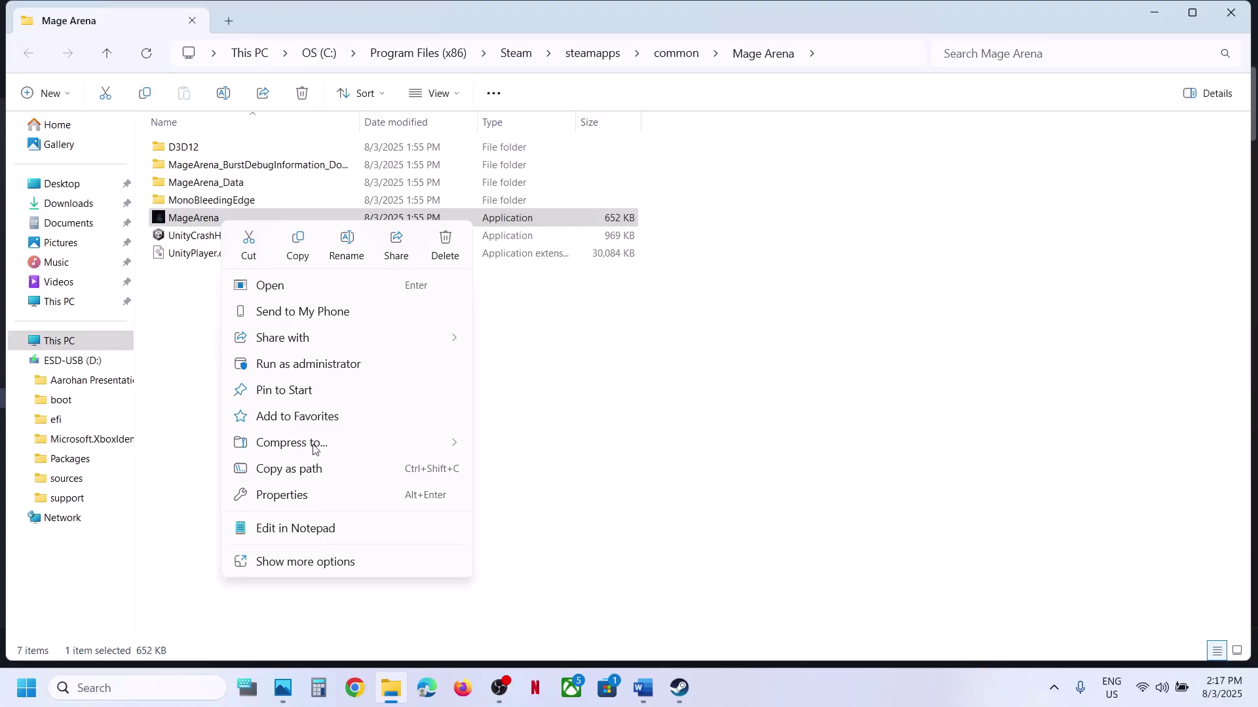
pyautogui.click(296, 496)
pyautogui.click(366, 258)
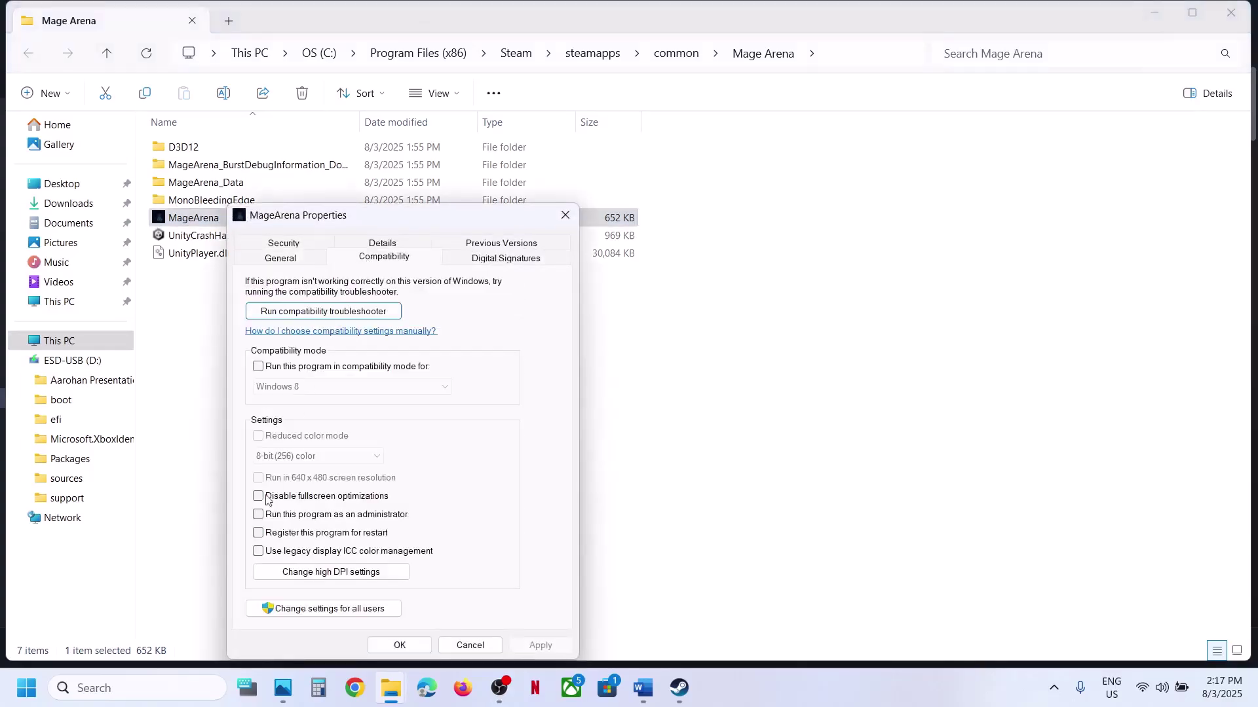
pyautogui.click(260, 517)
pyautogui.click(537, 645)
pyautogui.click(400, 645)
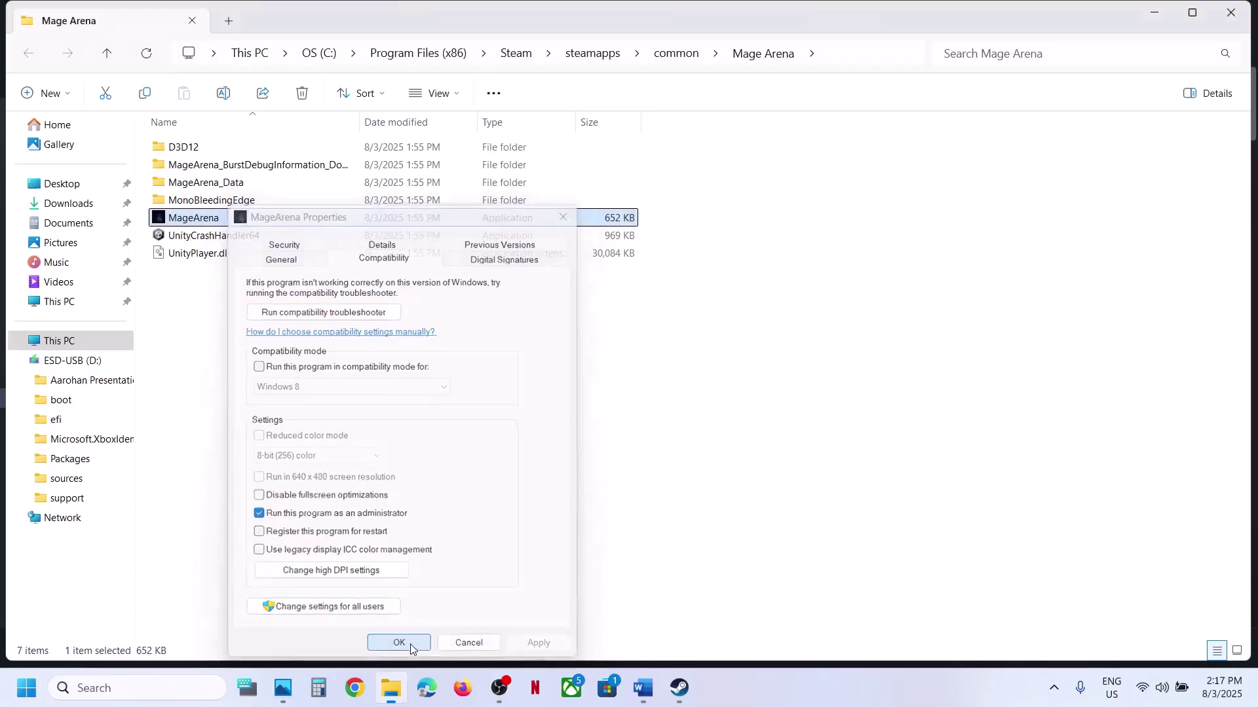
# Apply Windows 8 compatibility mode to the MageArena application
pyautogui.rightClick(199, 221)
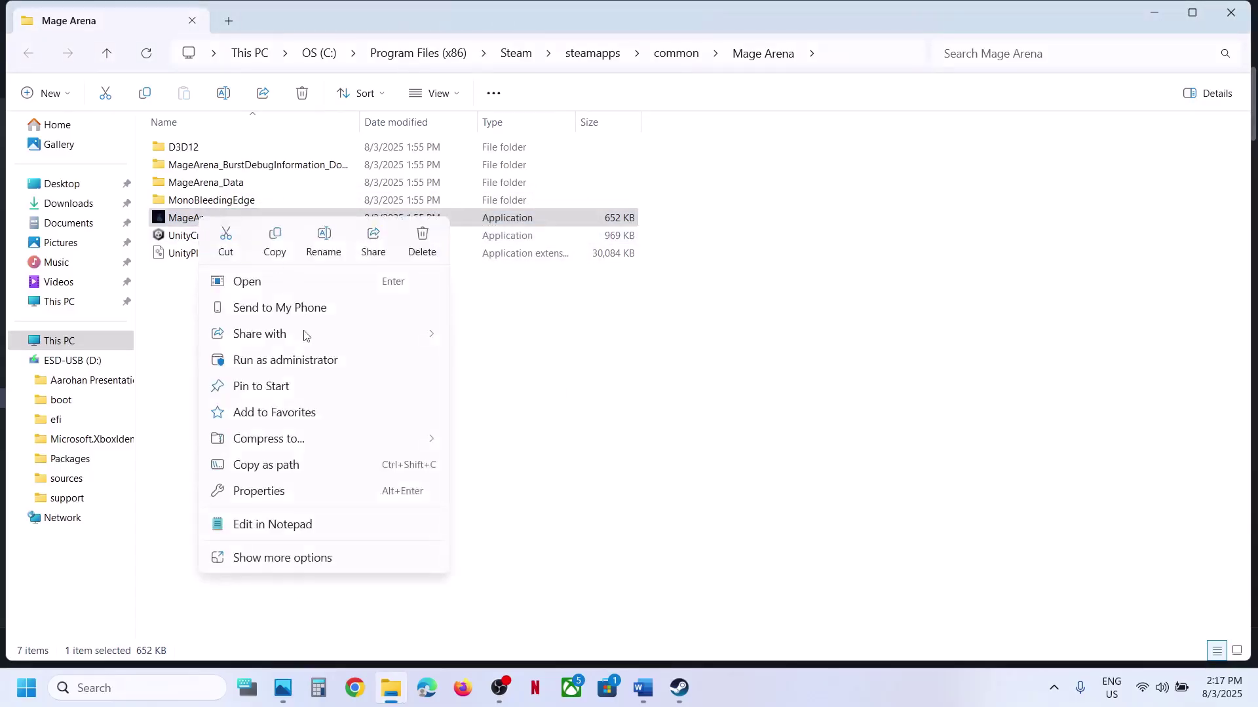
pyautogui.click(278, 490)
pyautogui.click(367, 261)
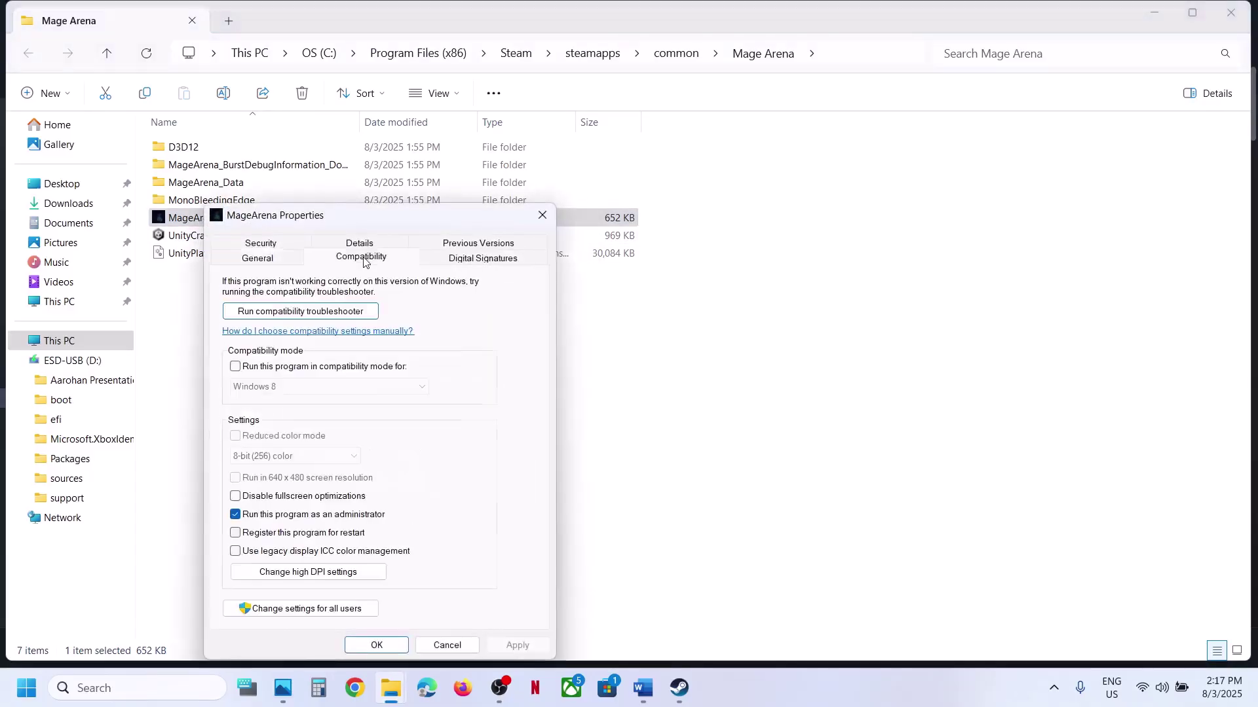
pyautogui.click(235, 369)
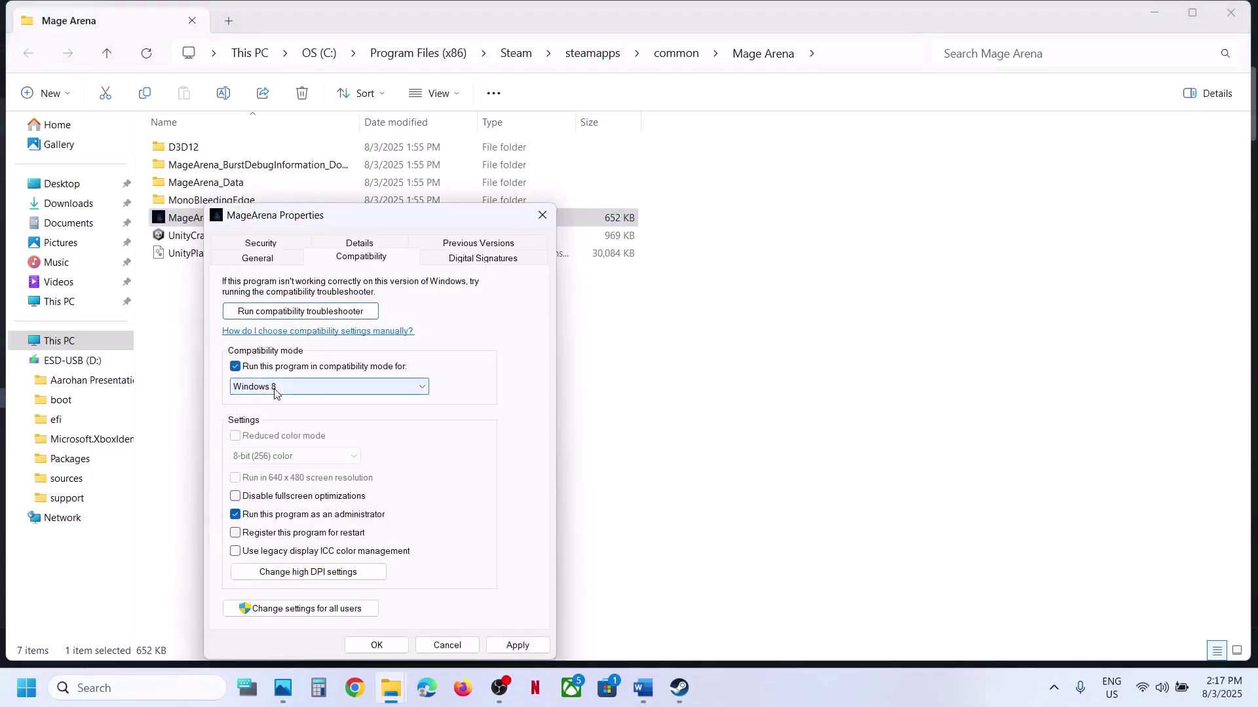
pyautogui.click(516, 645)
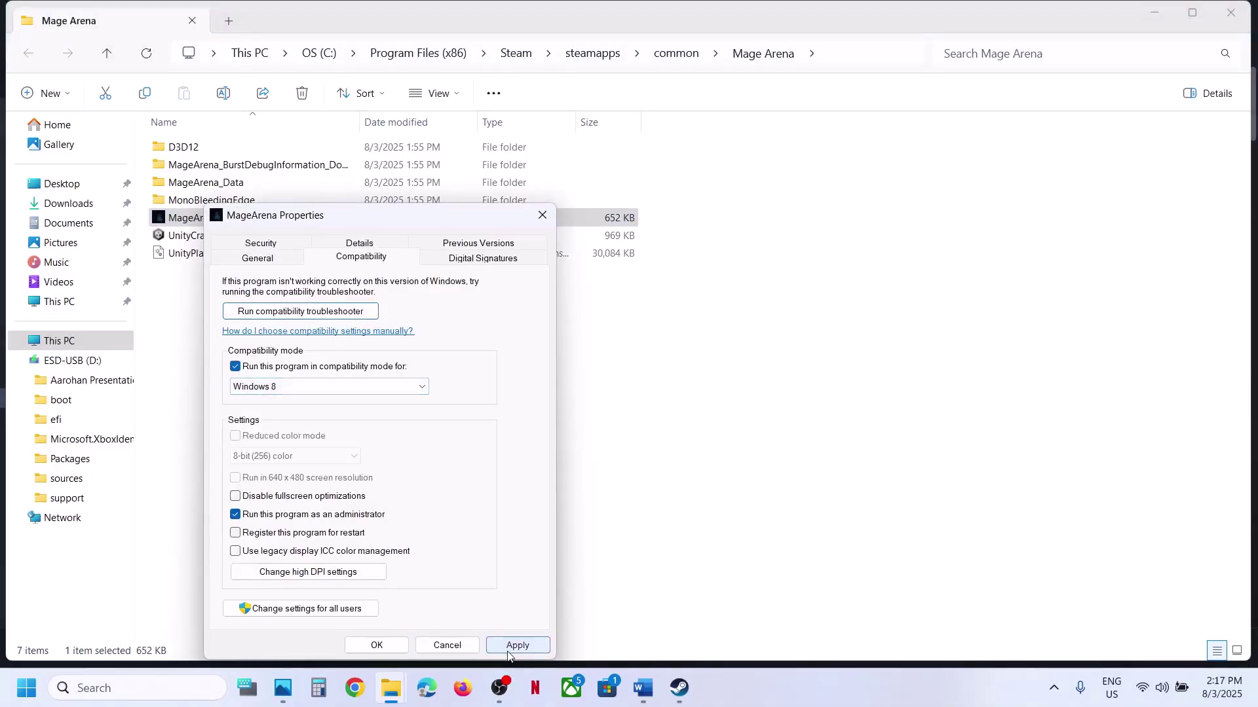
# Change MageArena's compatibility mode to Windows 7 and disable fullscreen optimizations, saving the properties
pyautogui.click(305, 386)
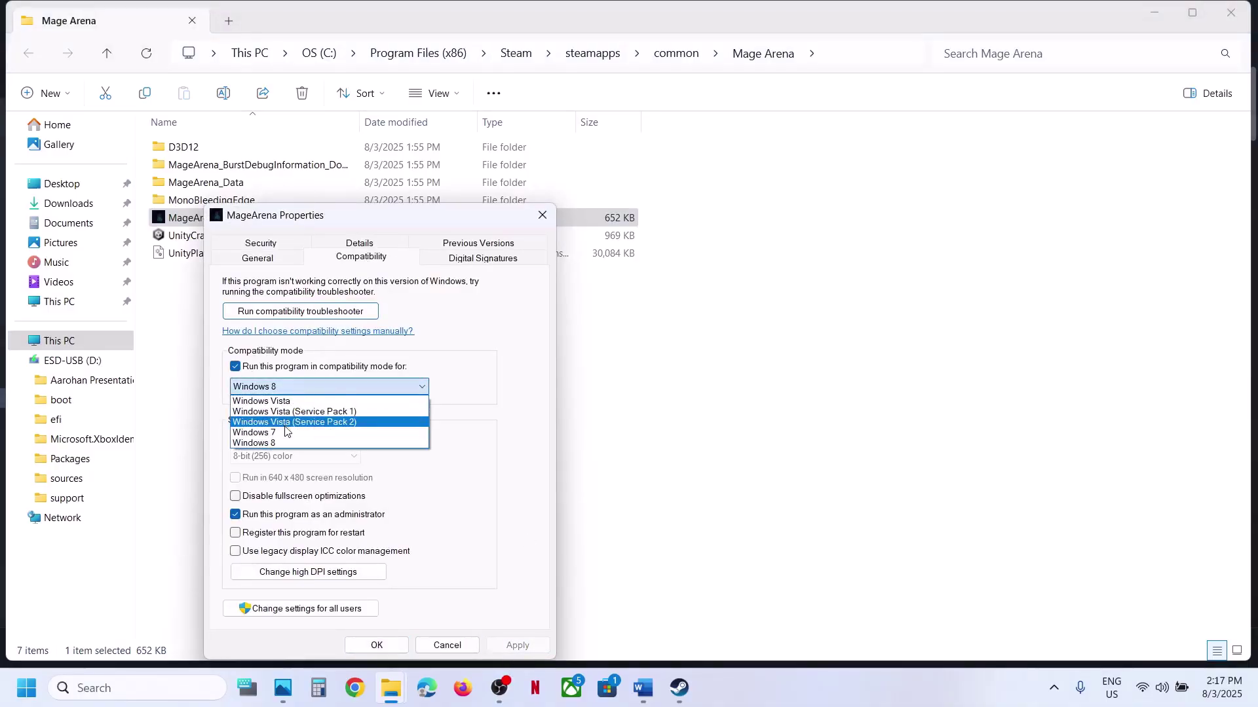
pyautogui.click(283, 430)
pyautogui.click(516, 645)
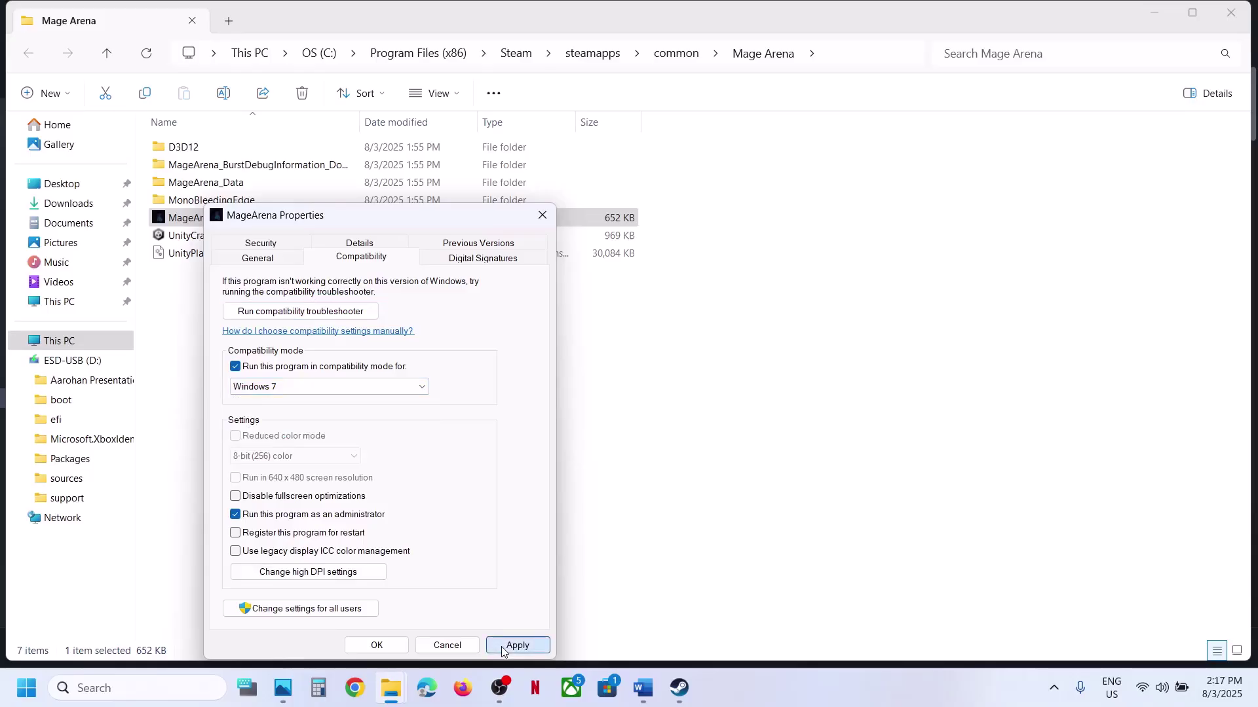
pyautogui.click(277, 503)
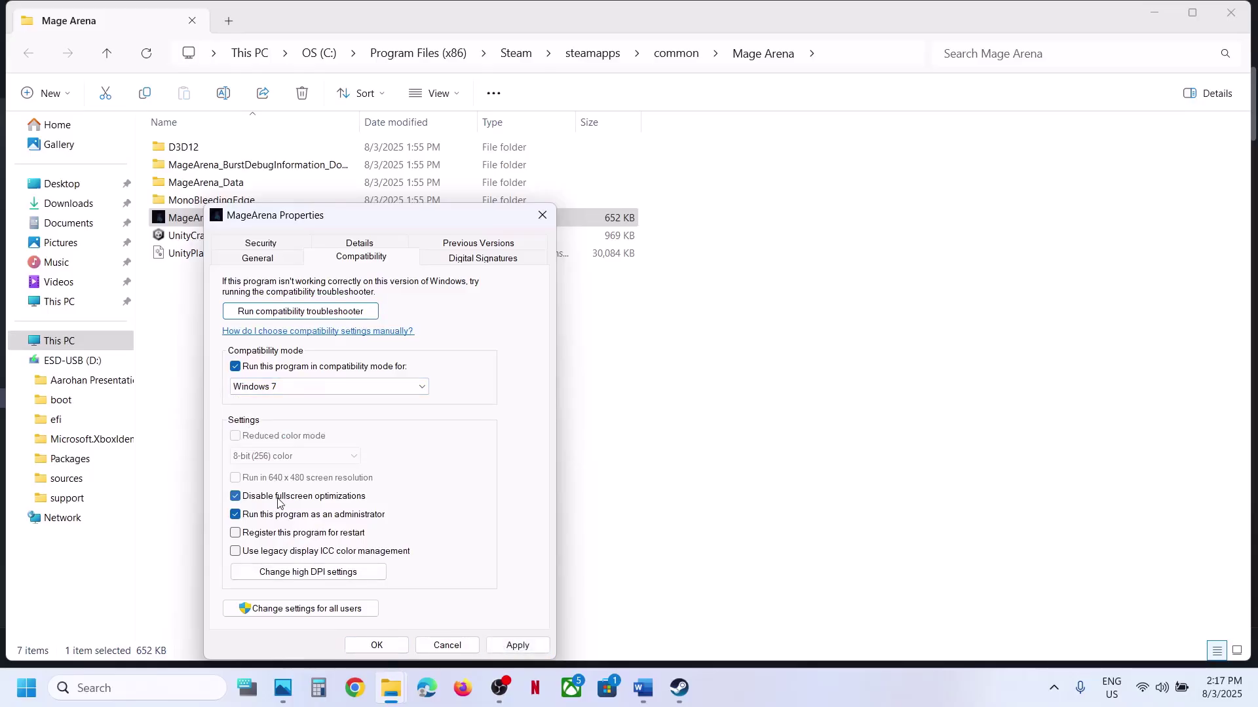
pyautogui.click(517, 645)
pyautogui.click(365, 644)
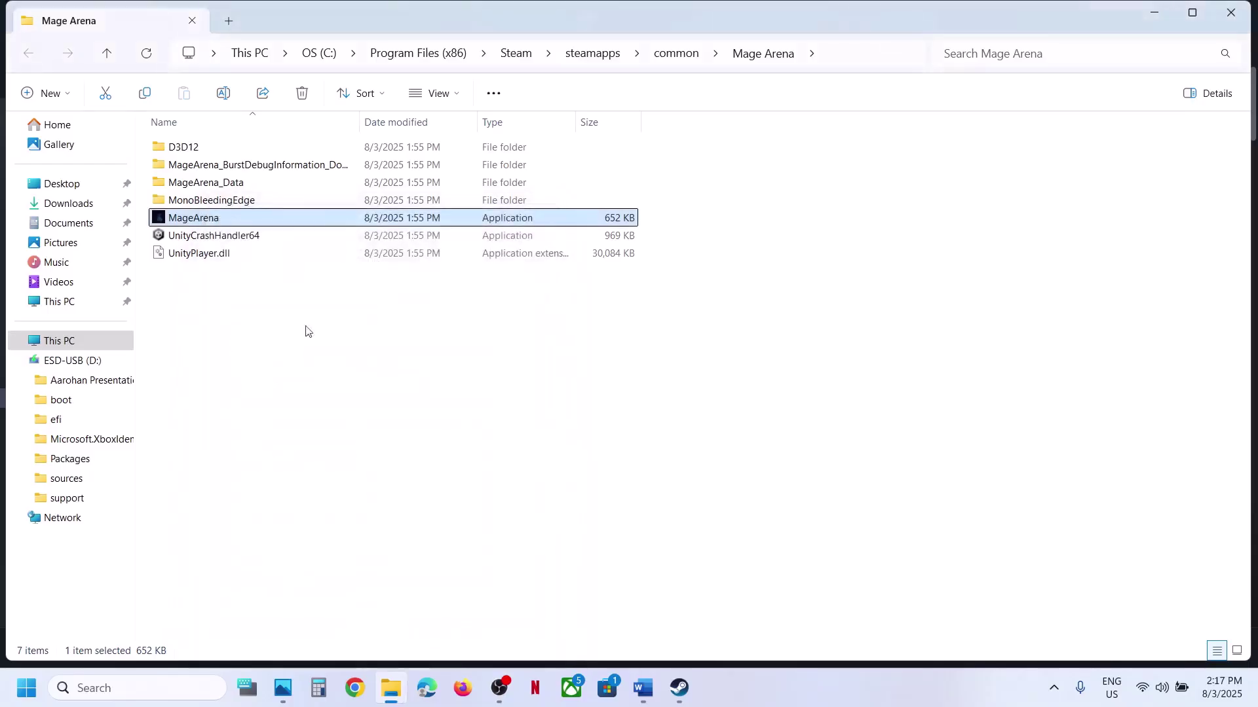
# Turn off compatibility mode and the disabling of fullscreen optimizations in the MageArena application's properties
pyautogui.rightClick(224, 221)
pyautogui.click(324, 493)
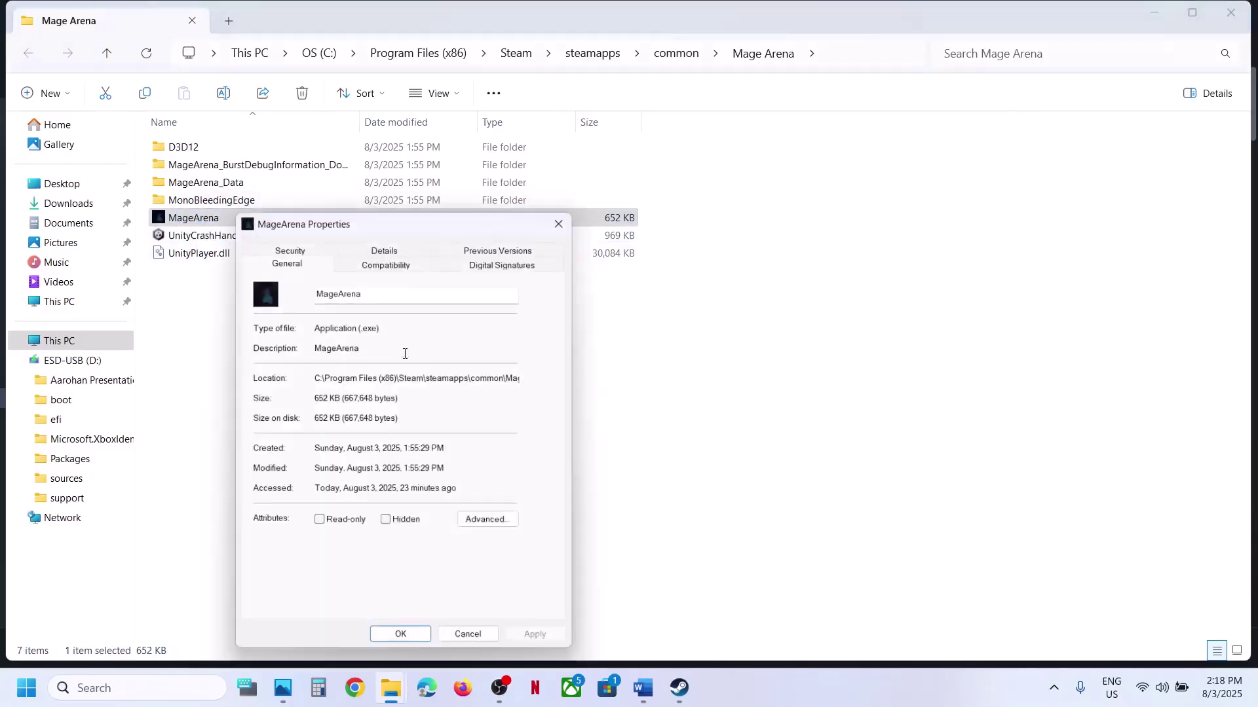
pyautogui.click(382, 259)
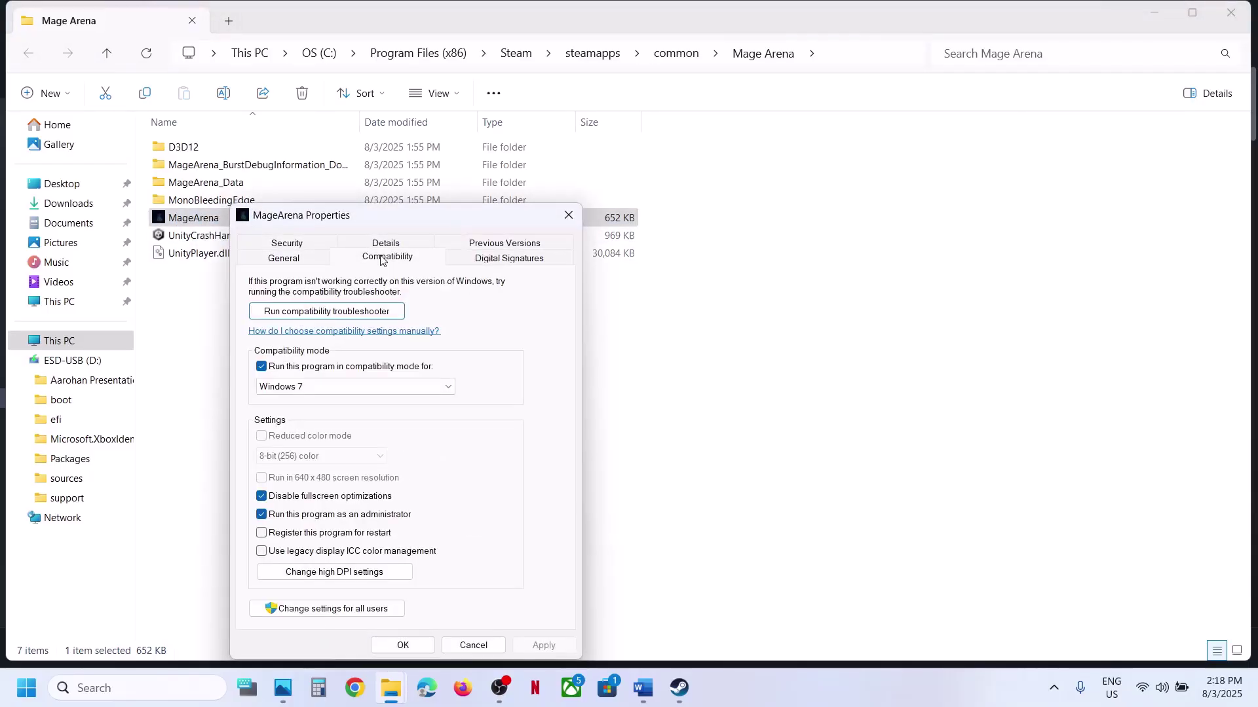
pyautogui.click(261, 367)
pyautogui.click(262, 497)
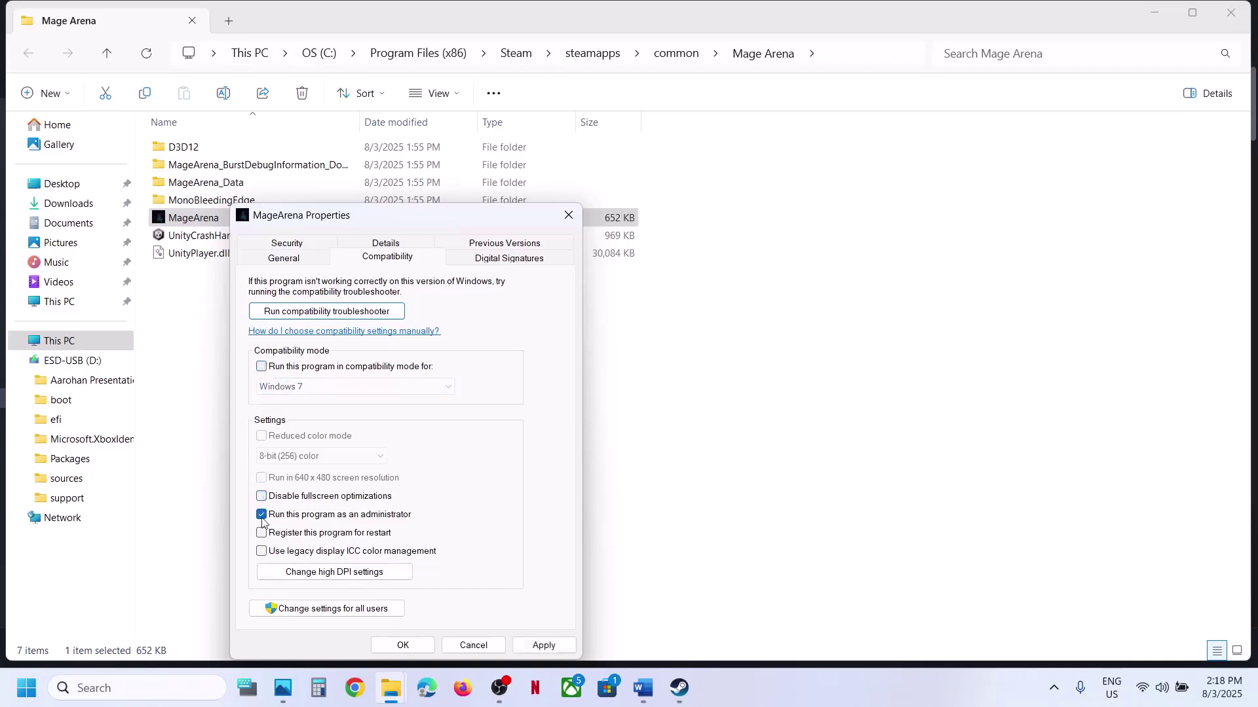
pyautogui.click(413, 649)
# Close the game folder, read Step 2 in the Word document, and return to Steam
pyautogui.click(1230, 12)
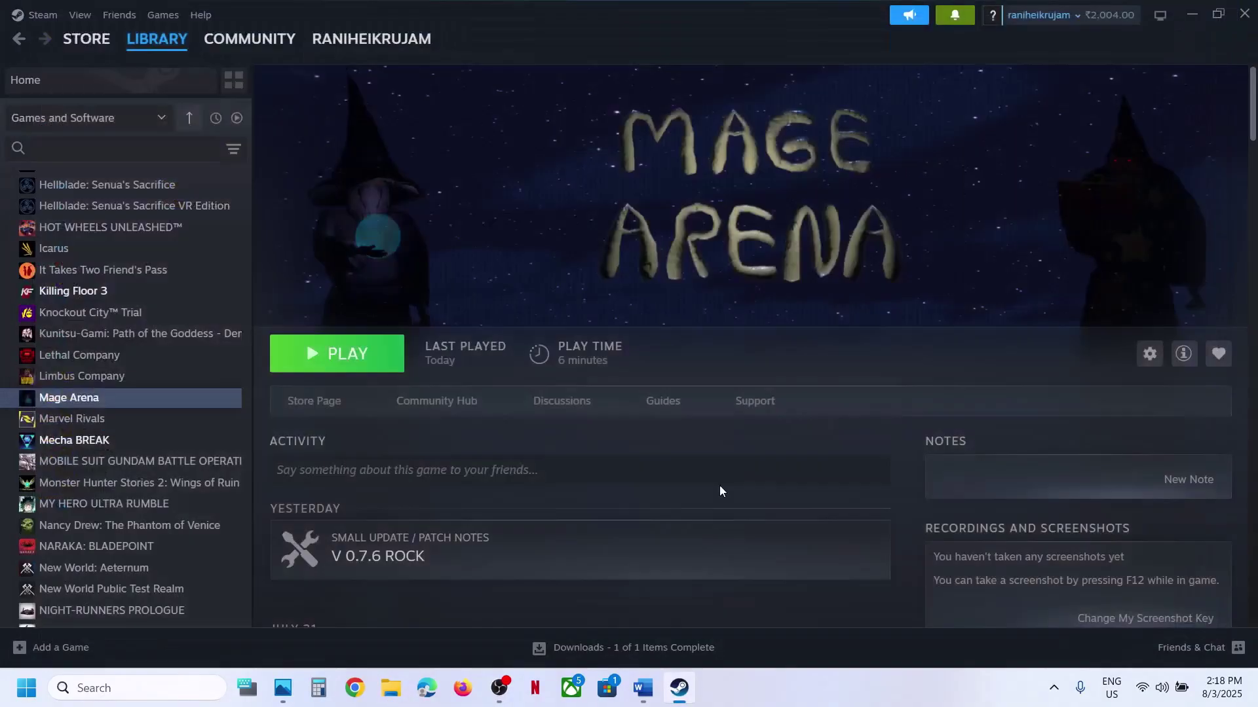
pyautogui.click(643, 688)
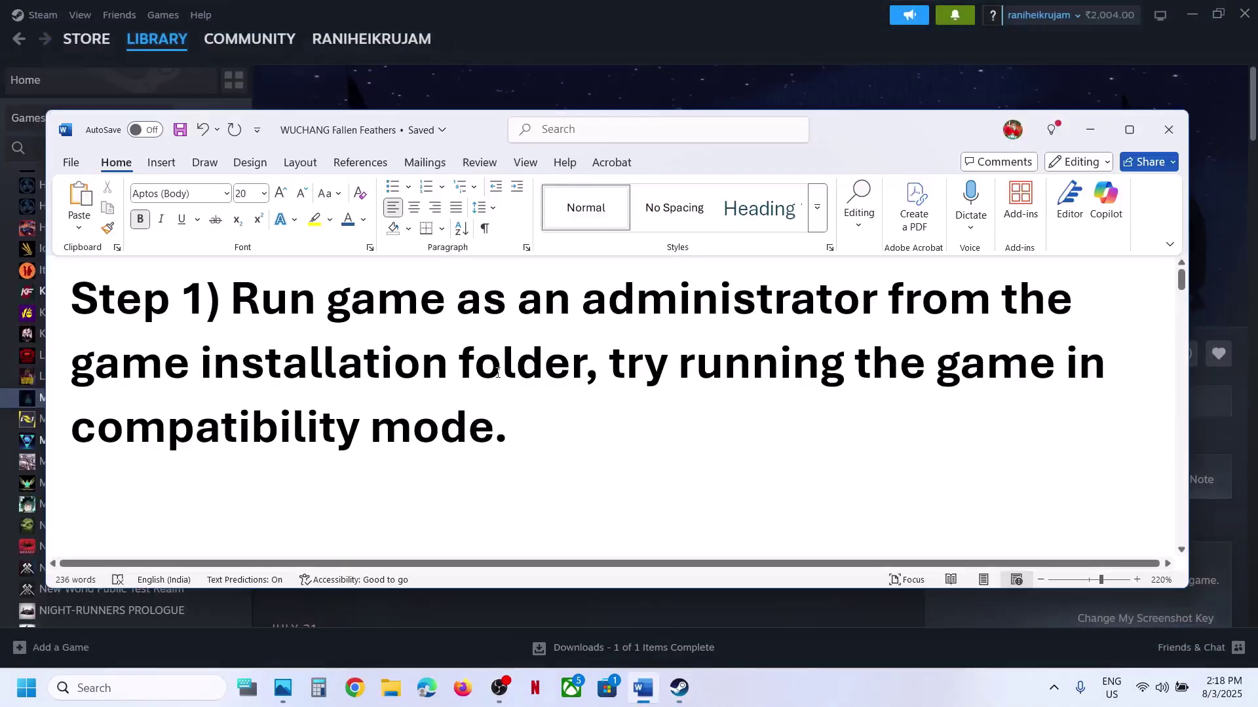
pyautogui.scroll(-5, 497, 373)
pyautogui.click(608, 19)
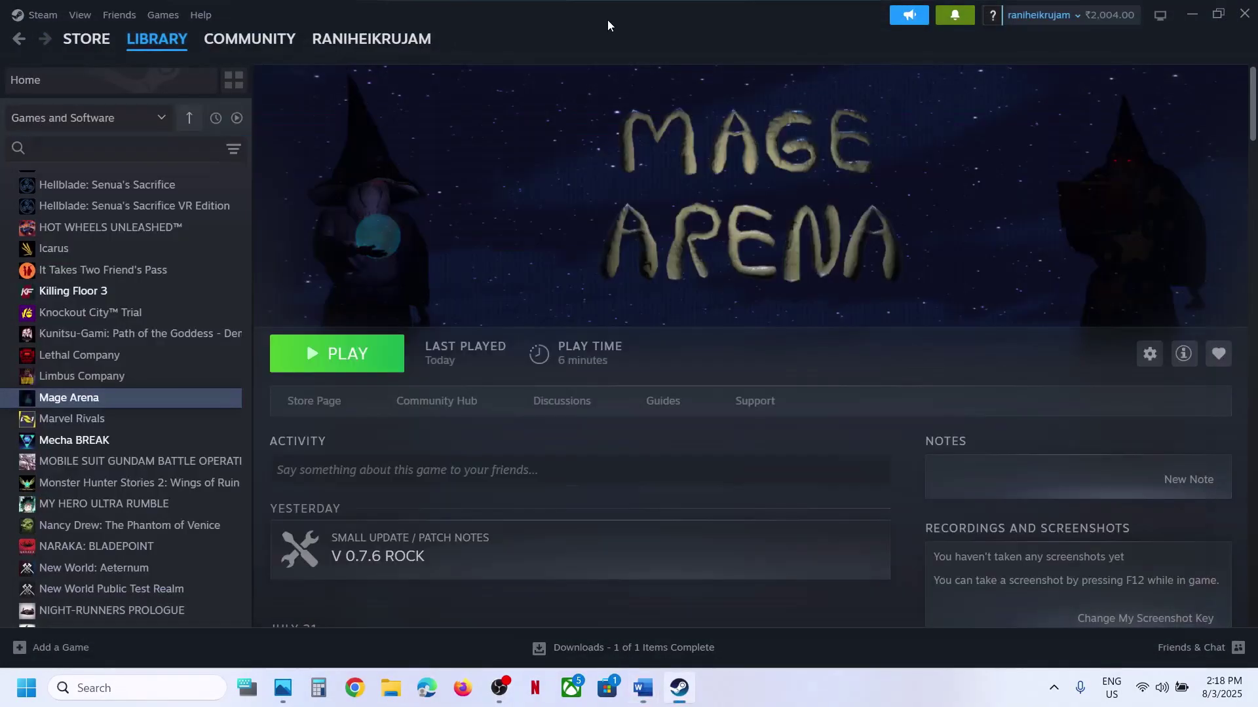
# Verify the integrity of Mage Arena's installed files in Steam and close the game's properties
pyautogui.rightClick(91, 399)
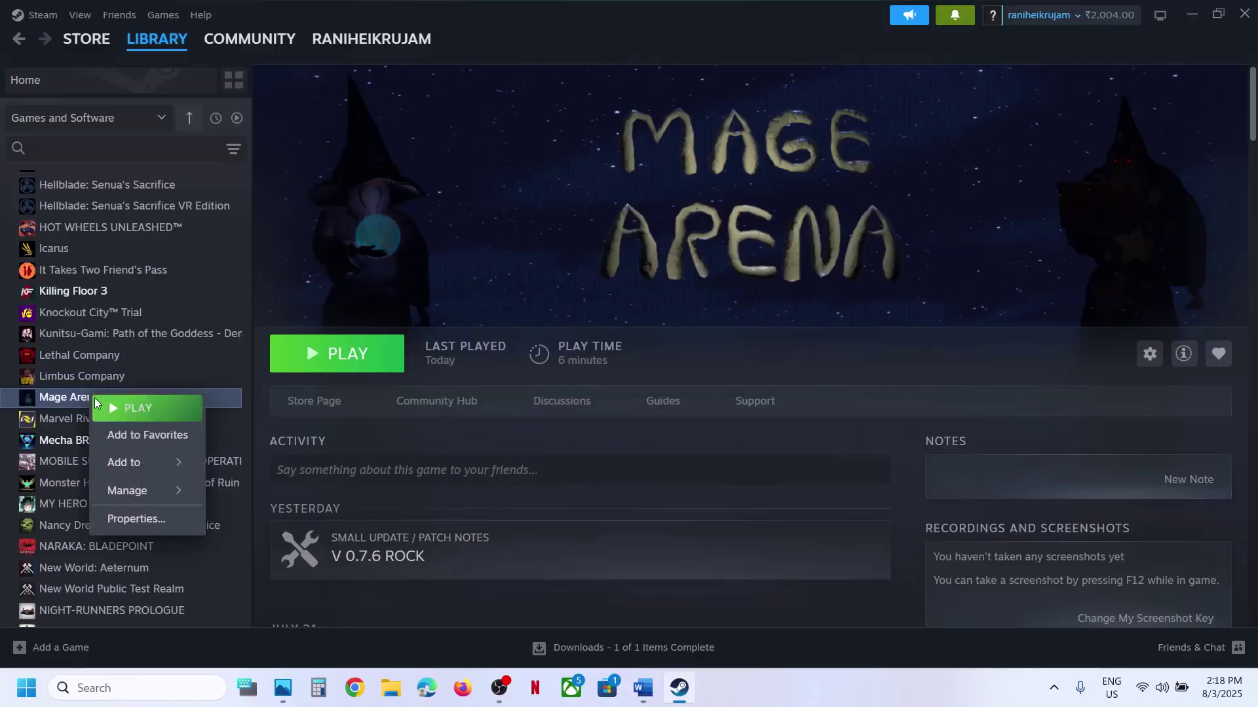
pyautogui.click(132, 520)
pyautogui.click(359, 231)
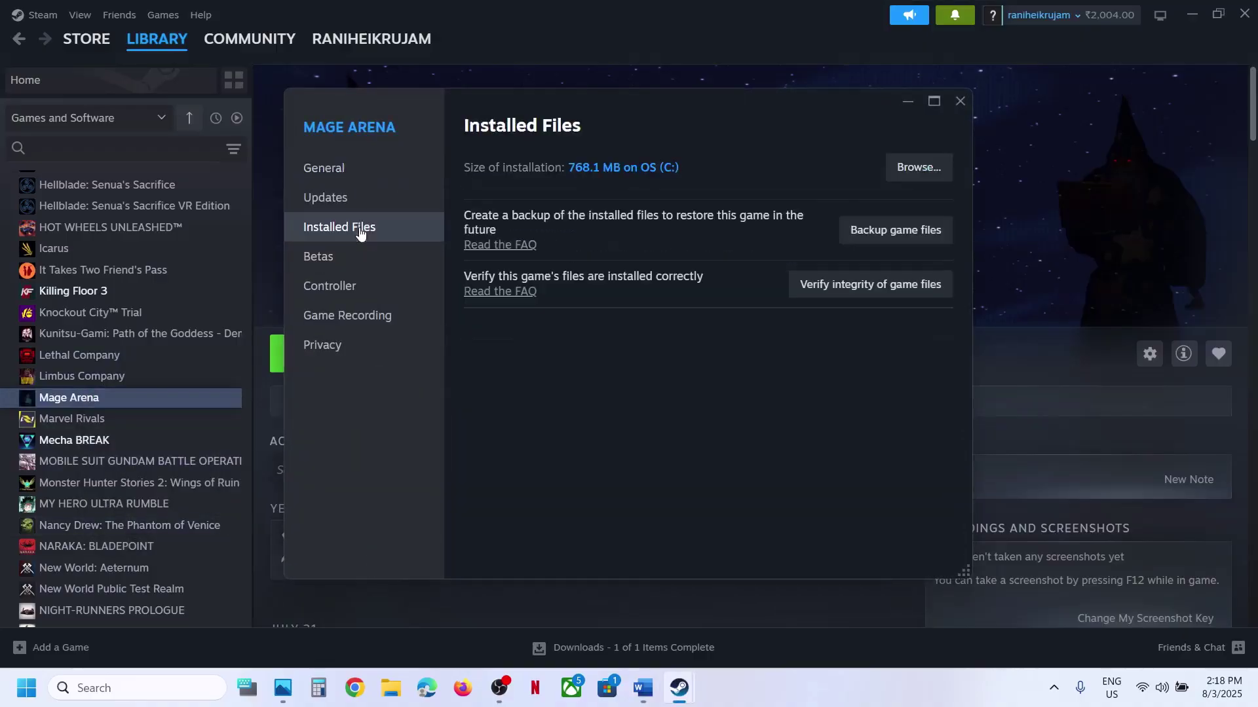
pyautogui.click(897, 284)
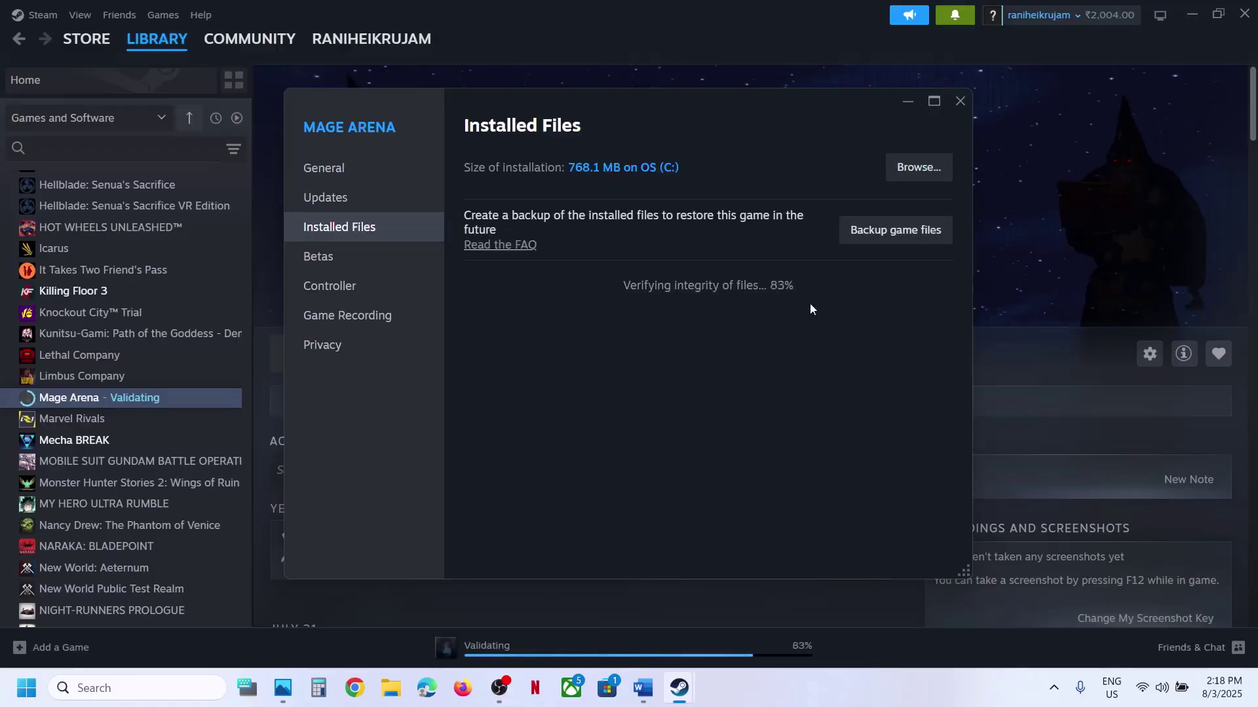
pyautogui.click(959, 100)
# Read Step 3 about the audio device and microphone in the Word document, and return to Steam
pyautogui.click(643, 687)
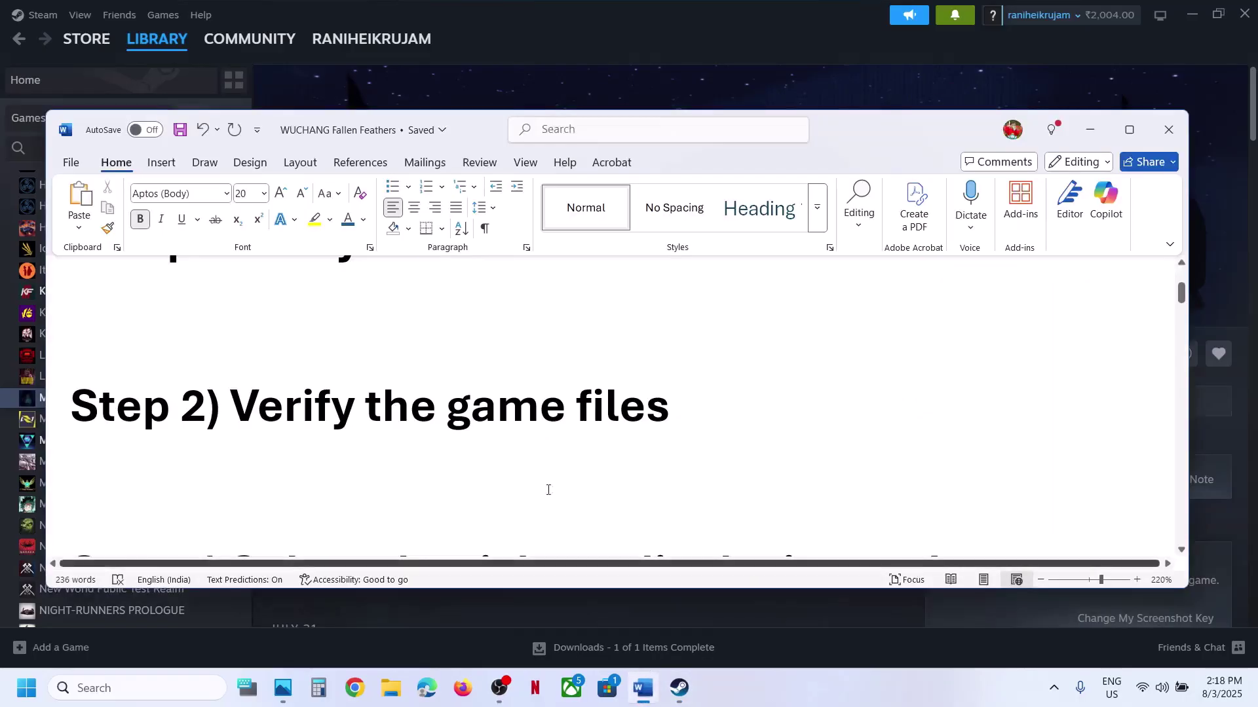
pyautogui.scroll(-3, 548, 490)
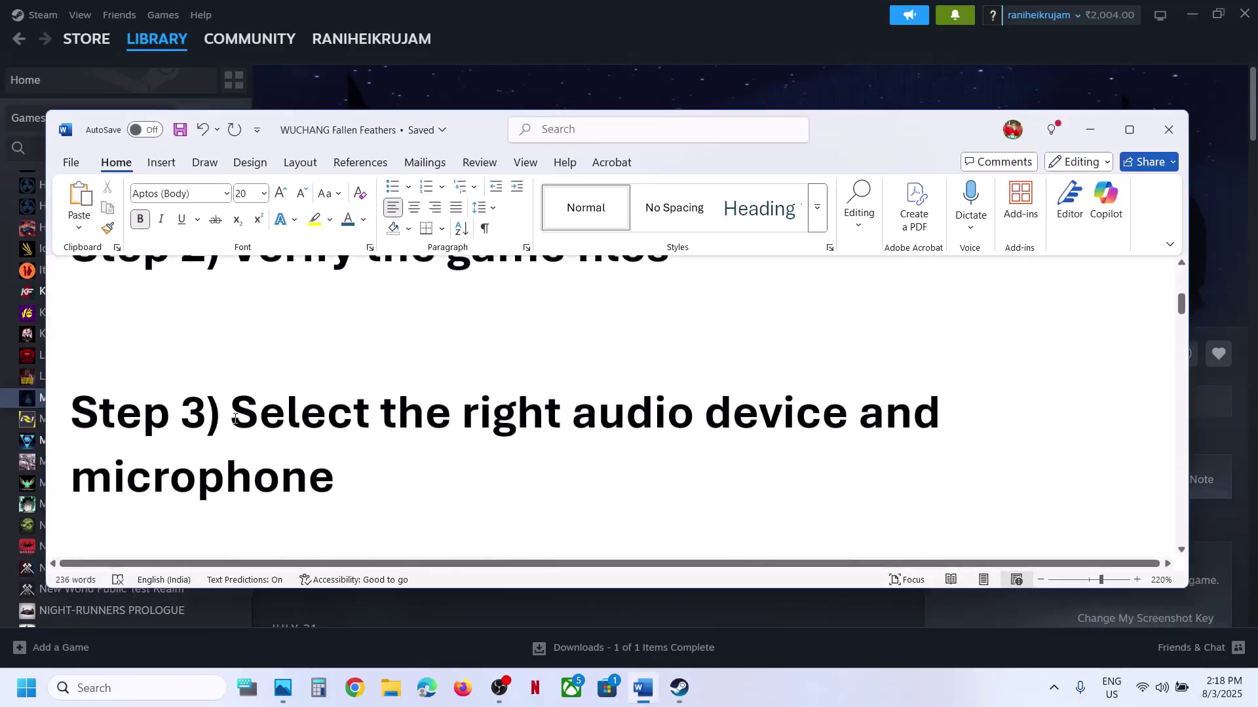
pyautogui.moveTo(235, 420); pyautogui.dragTo(386, 473)
pyautogui.click(385, 477)
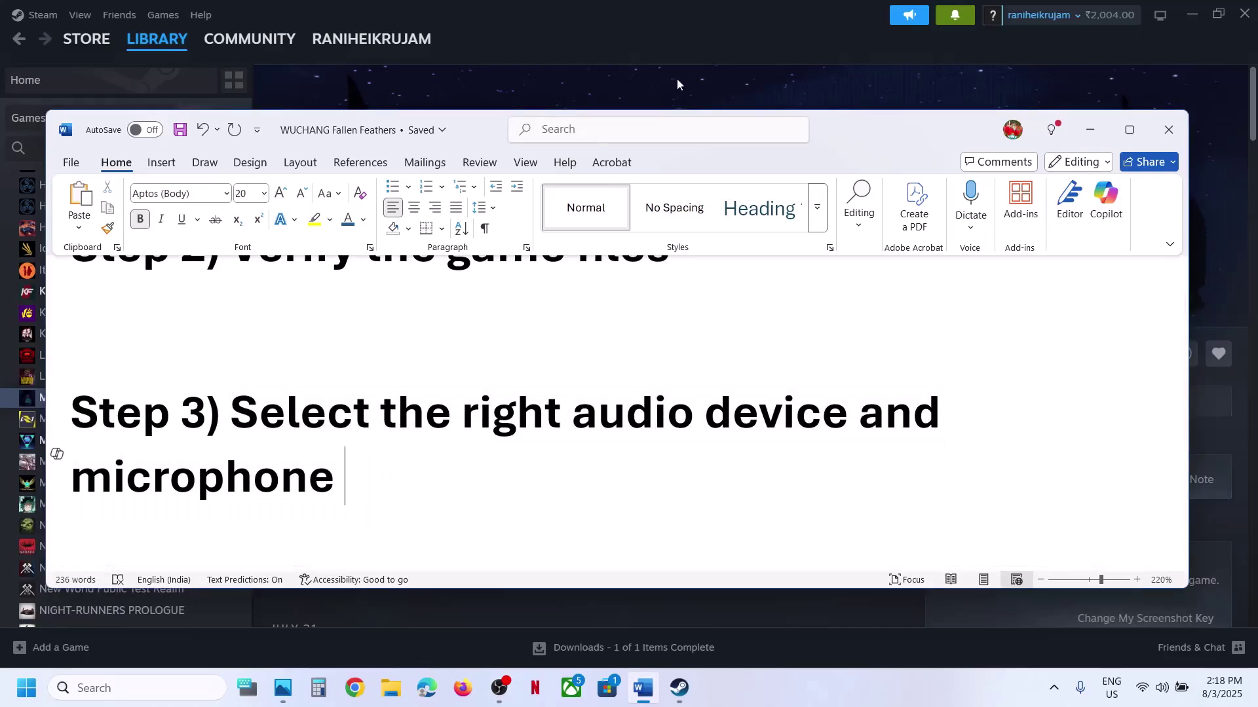
pyautogui.click(677, 83)
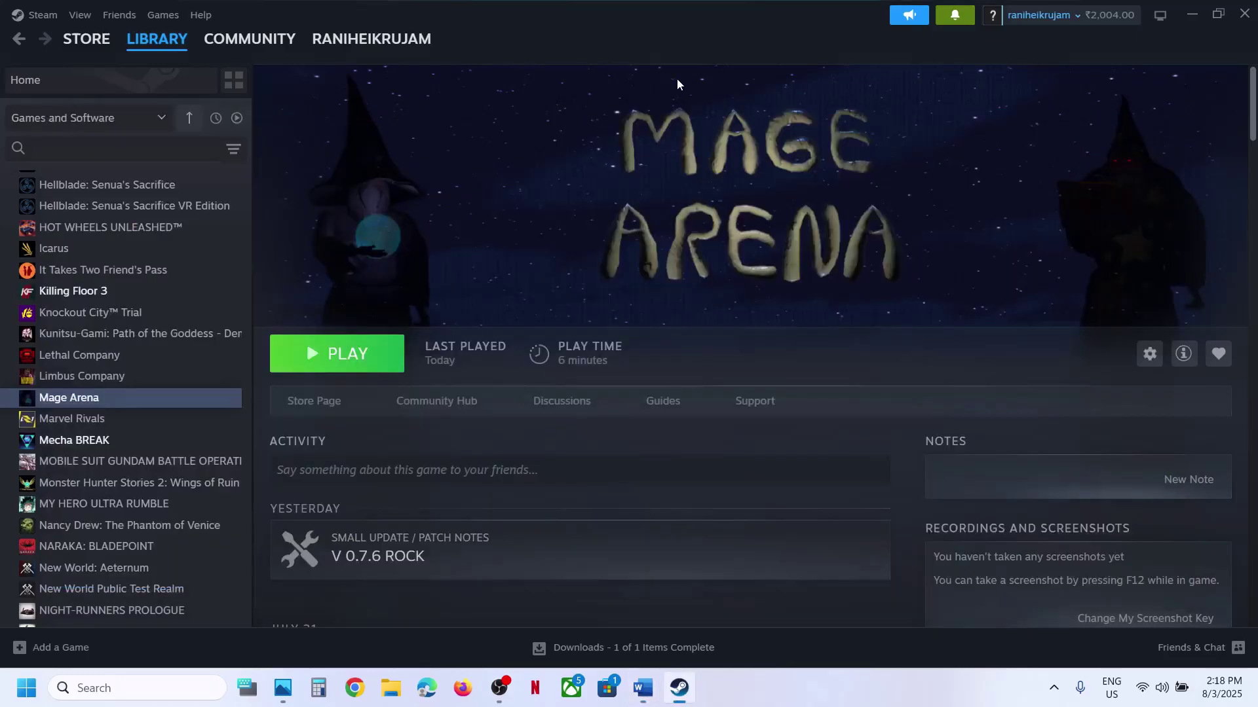
# Open the Windows sound settings and examine the Speakers properties and the selected output and input devices
pyautogui.rightClick(1164, 697)
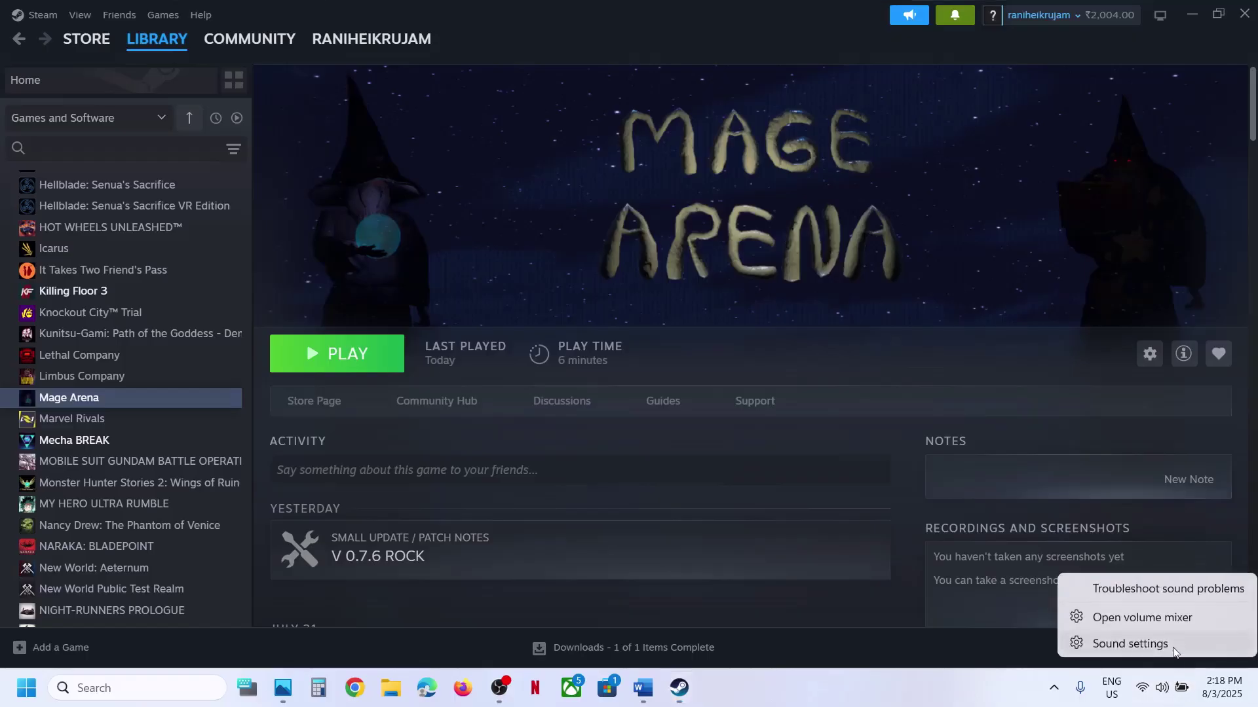
pyautogui.click(1161, 643)
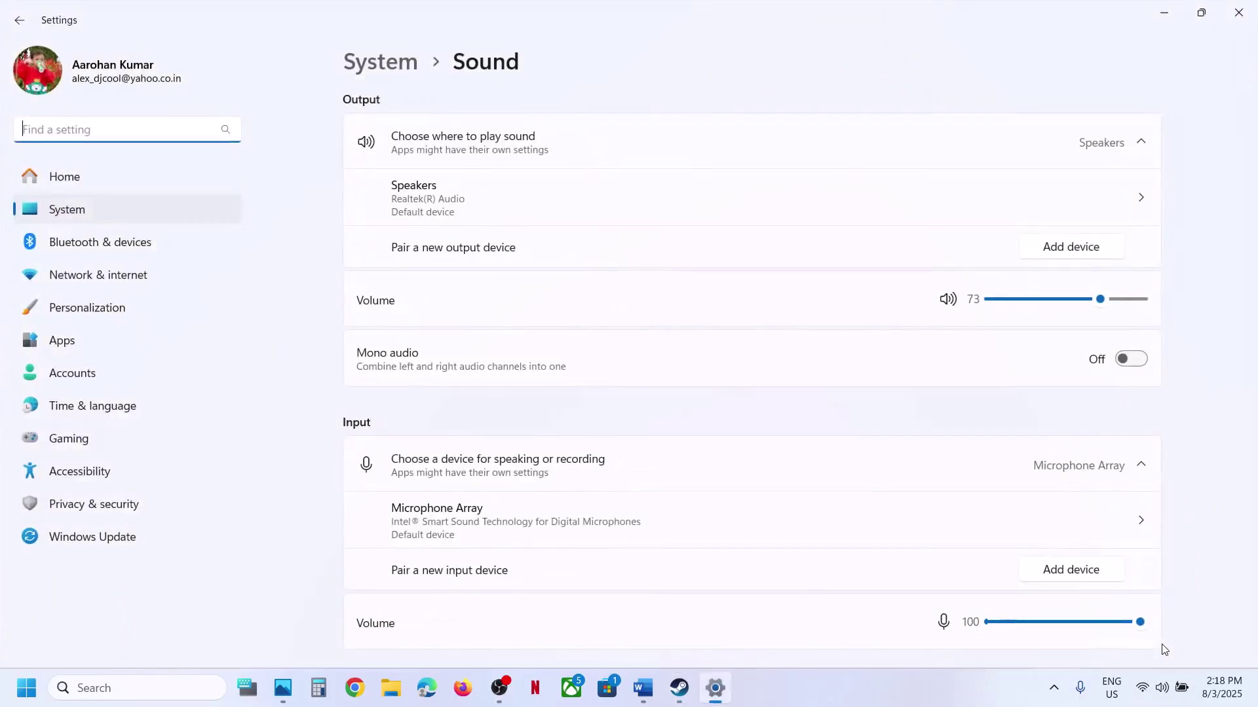
pyautogui.click(1042, 206)
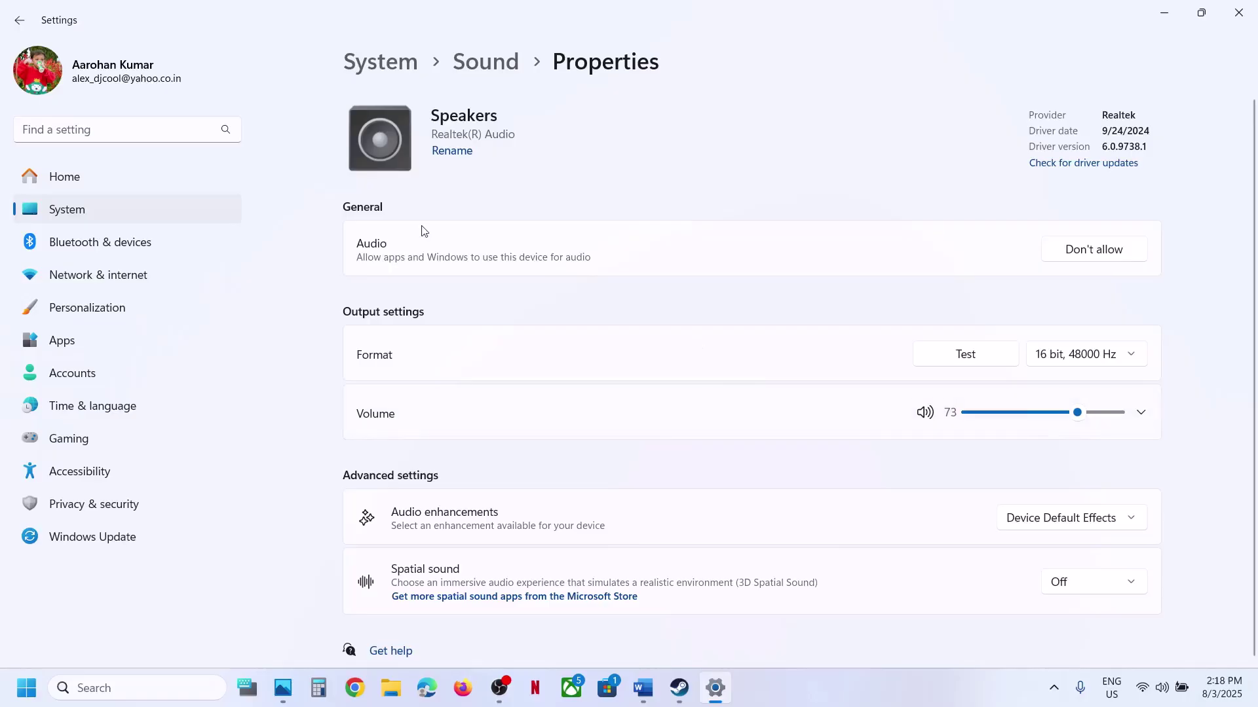
pyautogui.click(485, 62)
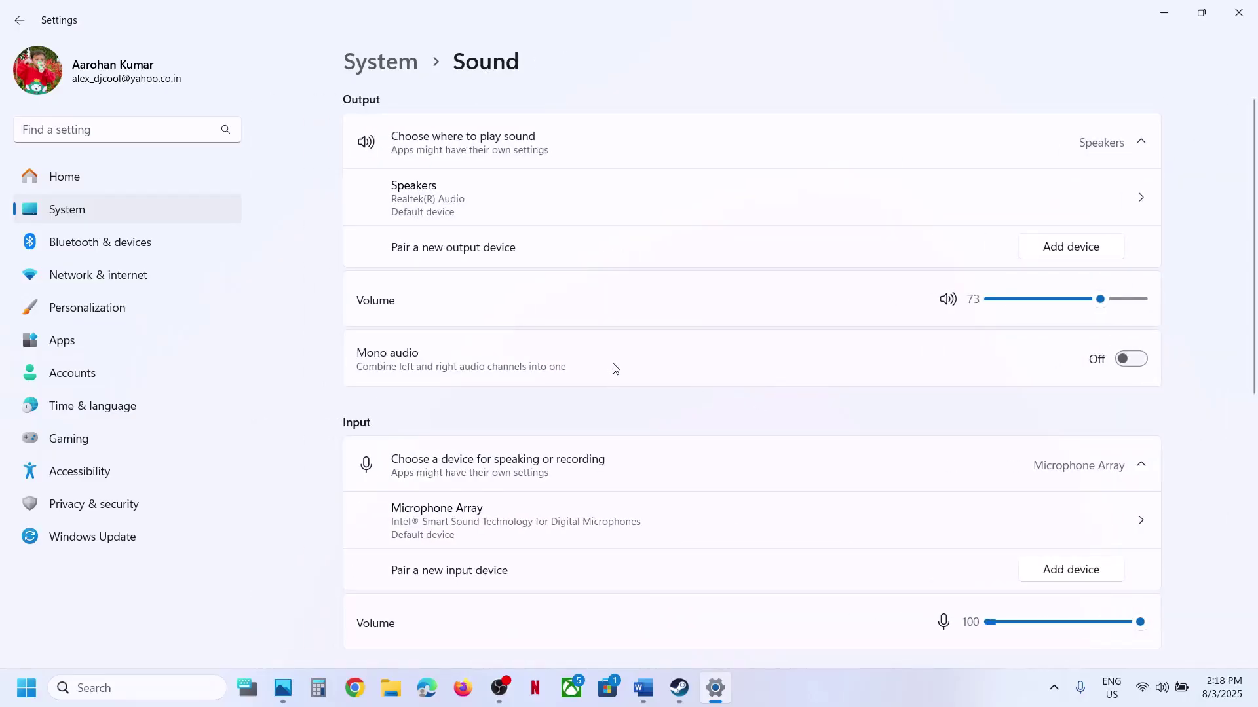
pyautogui.scroll(-1, 640, 460)
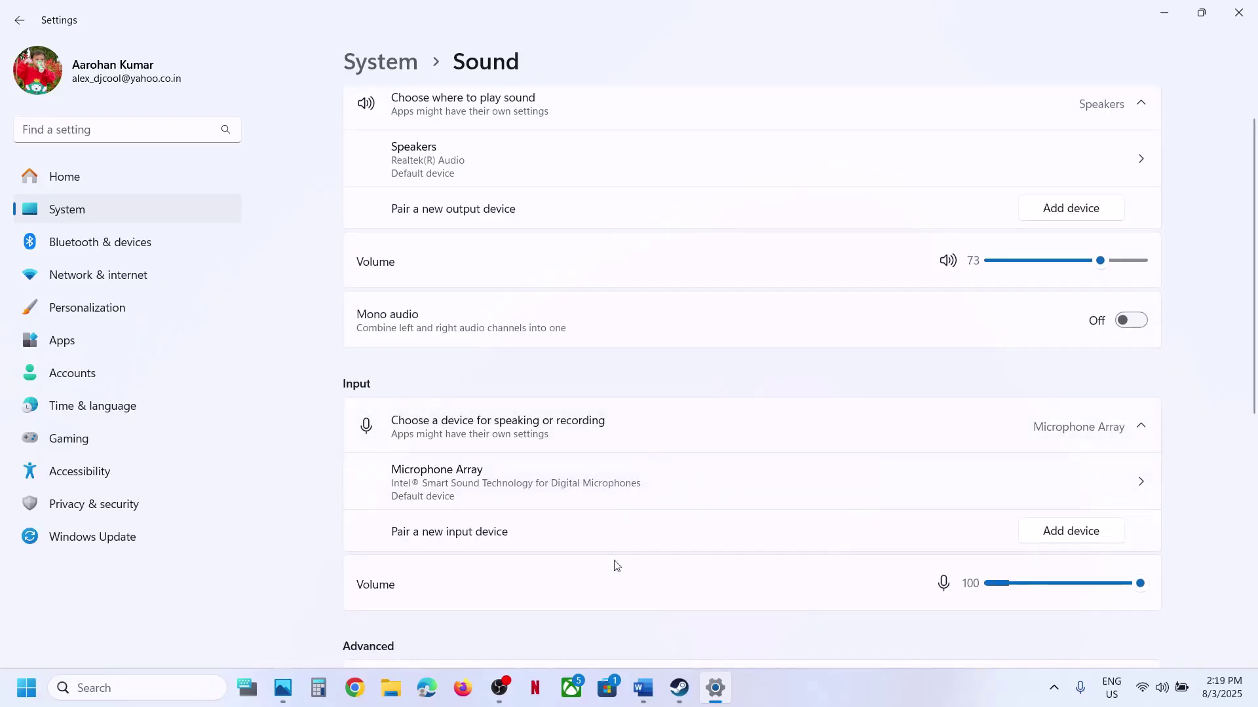
# Switch to the Word document and add "Win +G" after "microphone" in the Step 3 heading
pyautogui.click(643, 687)
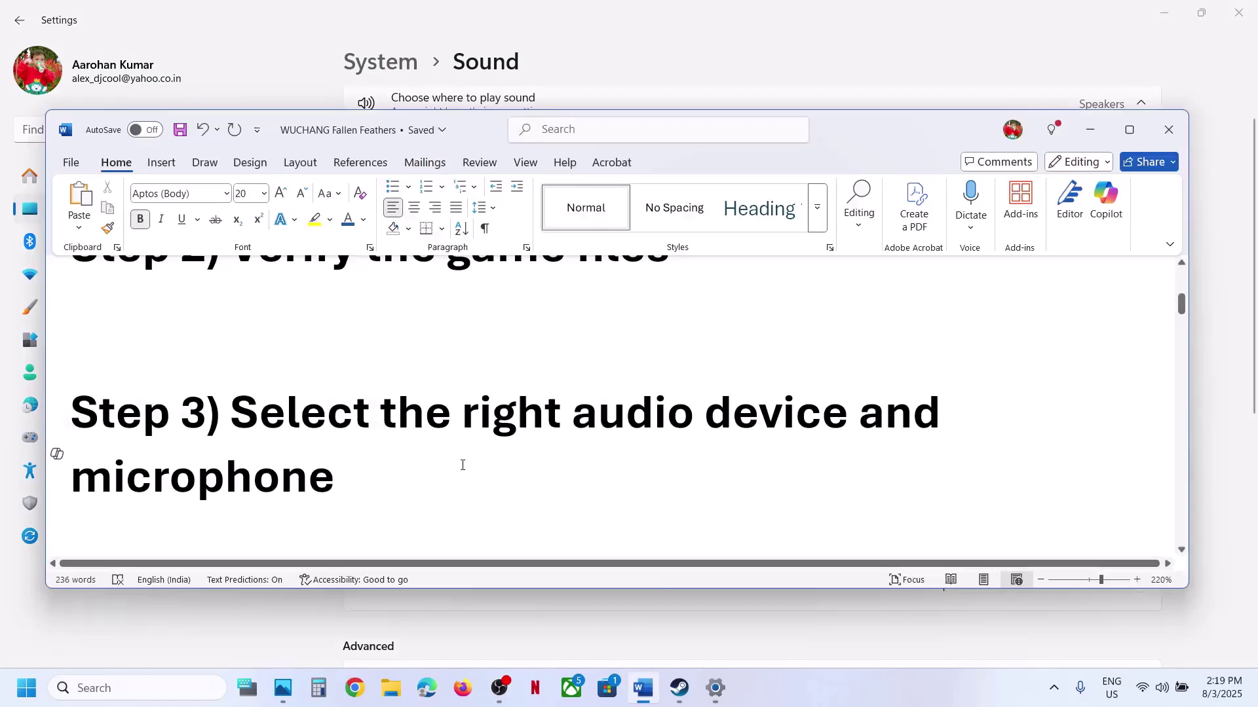
pyautogui.write('Win')
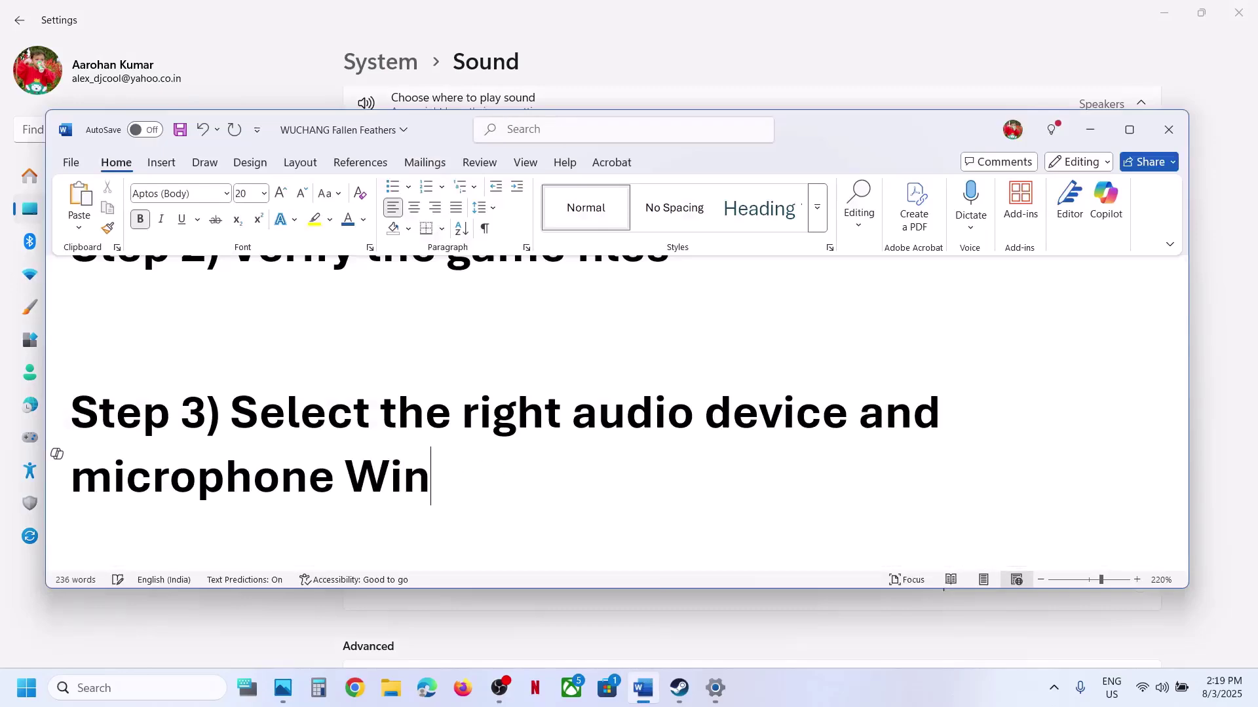
pyautogui.write(' +G')
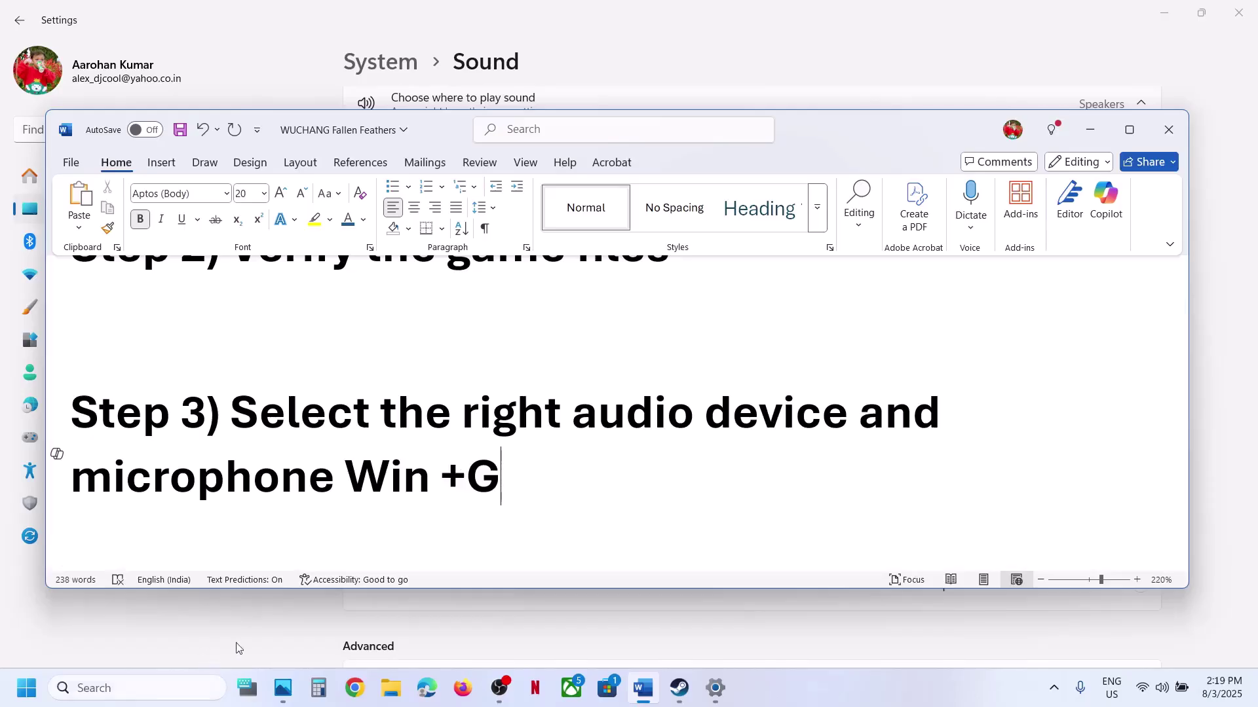
# Open the Xbox Game Bar with the on-screen keyboard, dismiss the overlay and close the keyboard
pyautogui.press('super+g')
pyautogui.click(257, 702)
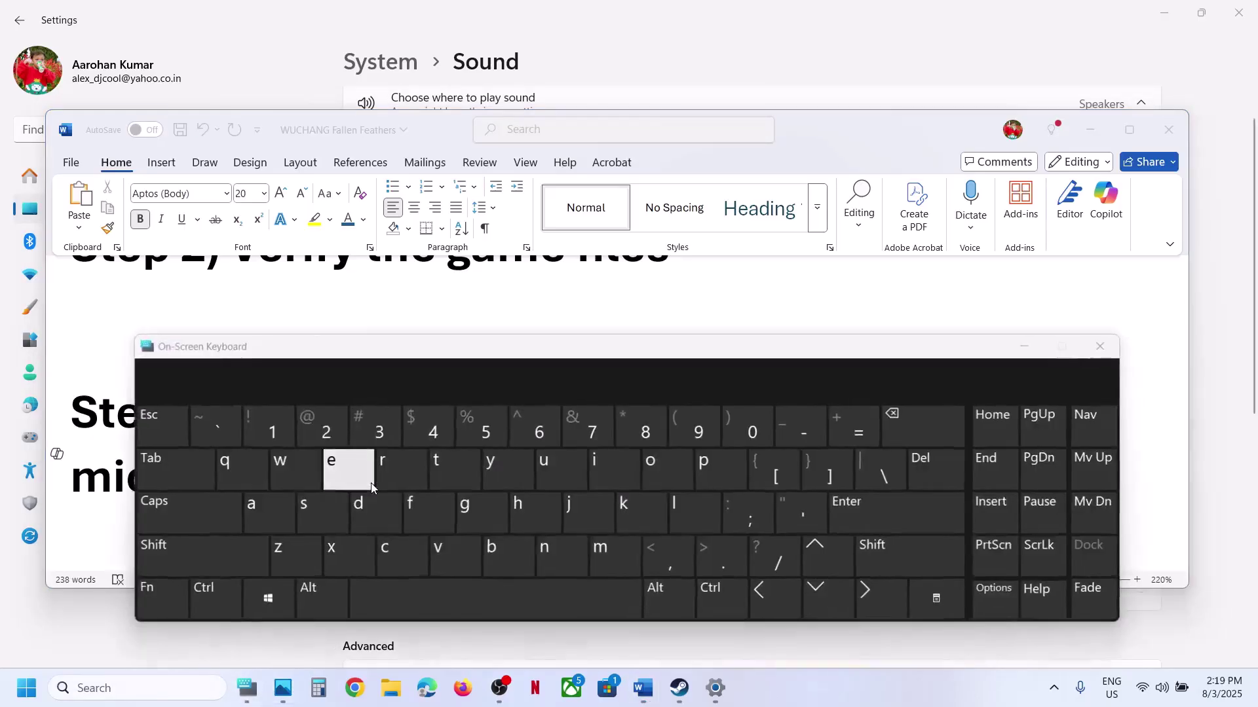
pyautogui.click(278, 608)
pyautogui.click(480, 506)
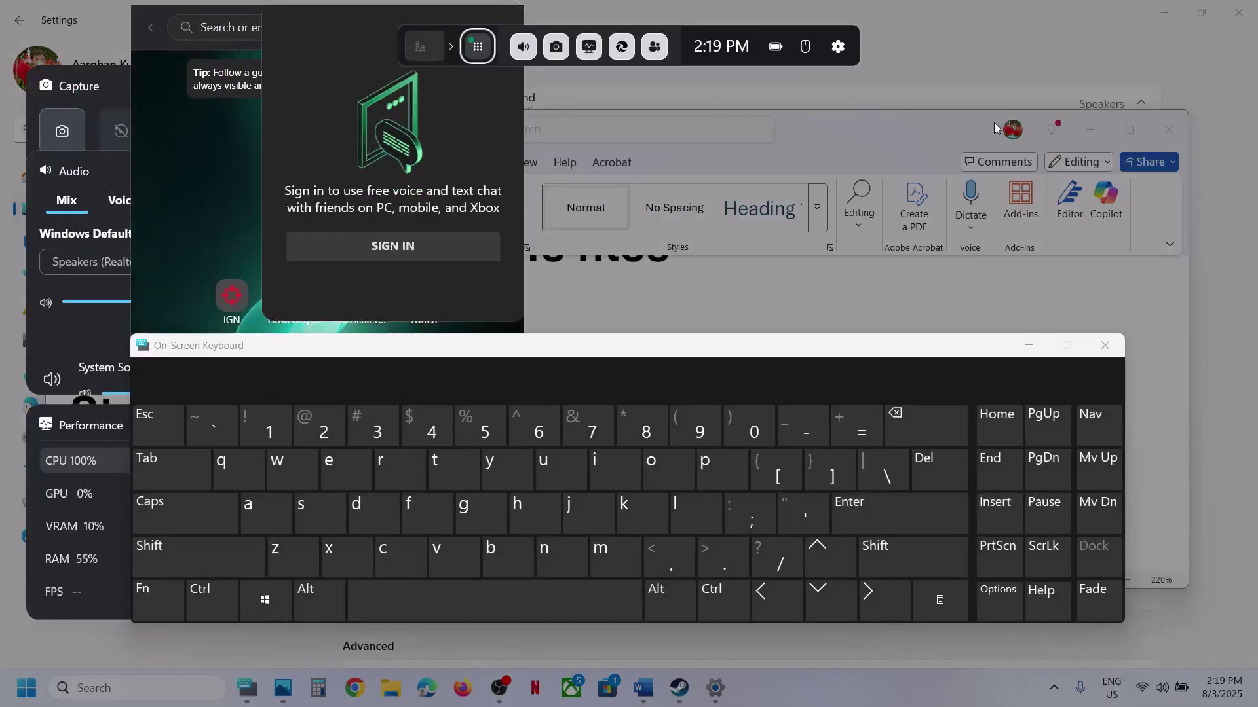
pyautogui.click(1084, 139)
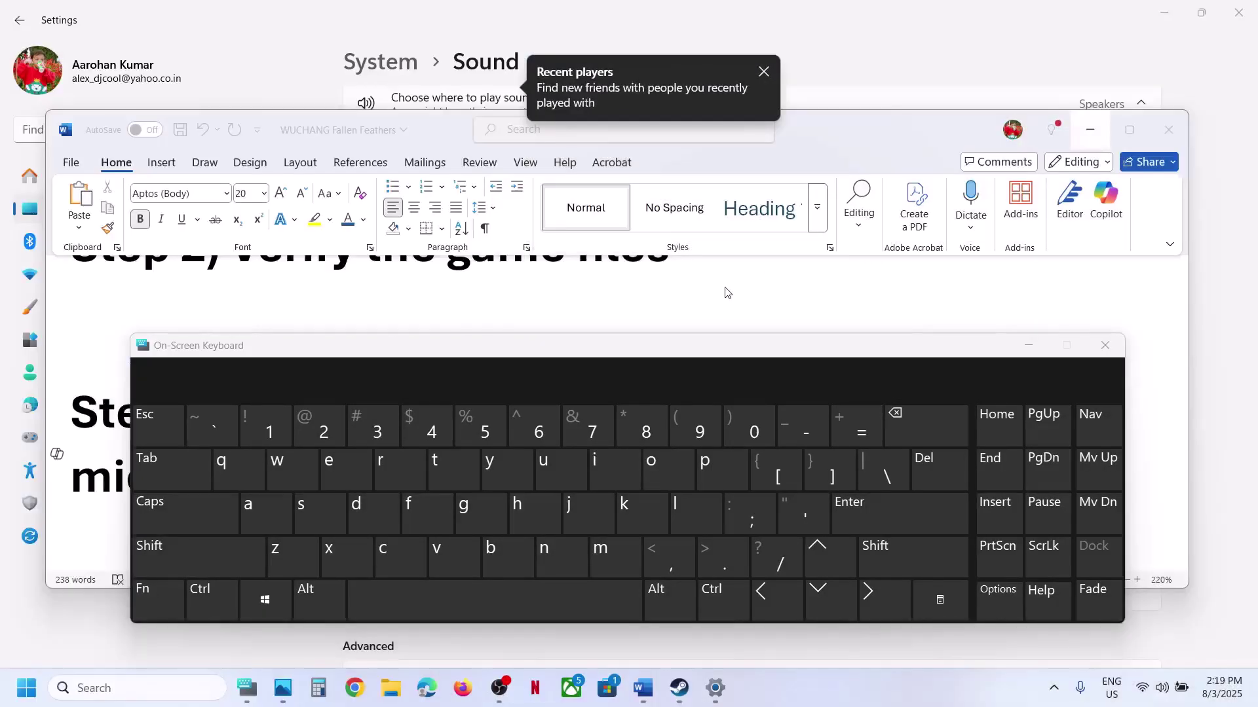
pyautogui.click(885, 76)
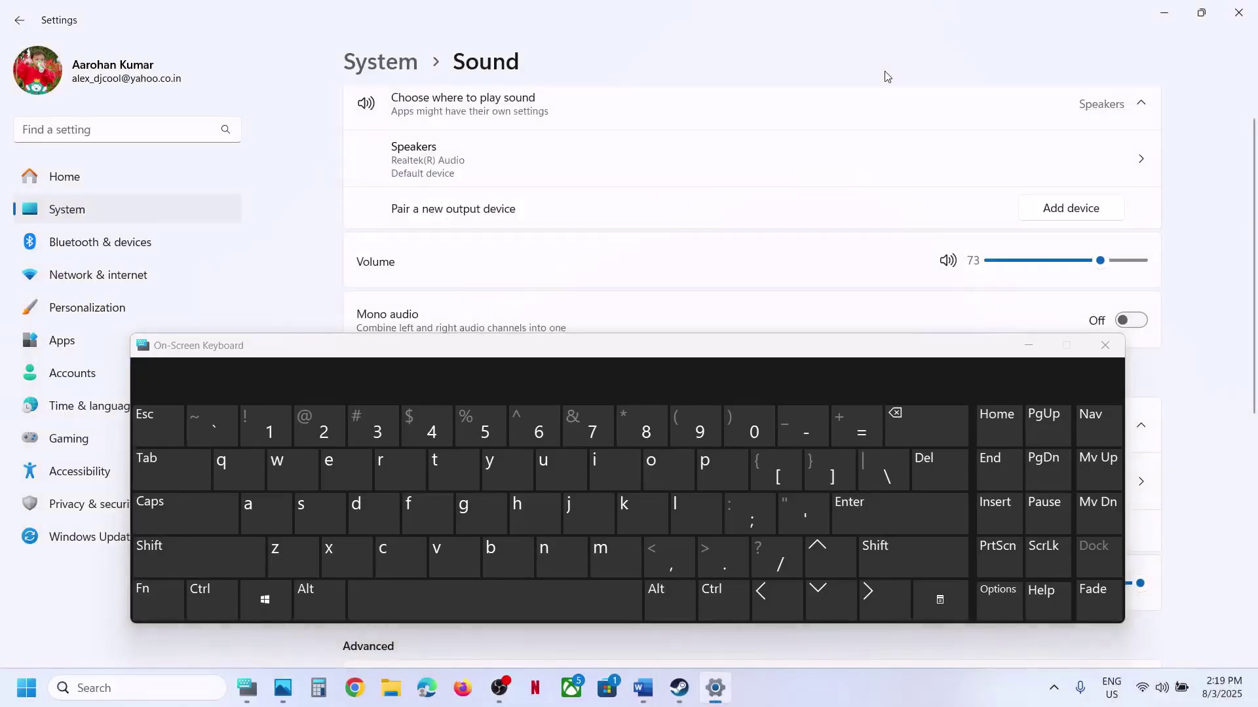
pyautogui.click(1105, 345)
# Over Steam, open the Game Bar audio mixer, select Speakers (Realtek(R) Audio) as default output and examine the app volumes
pyautogui.click(682, 693)
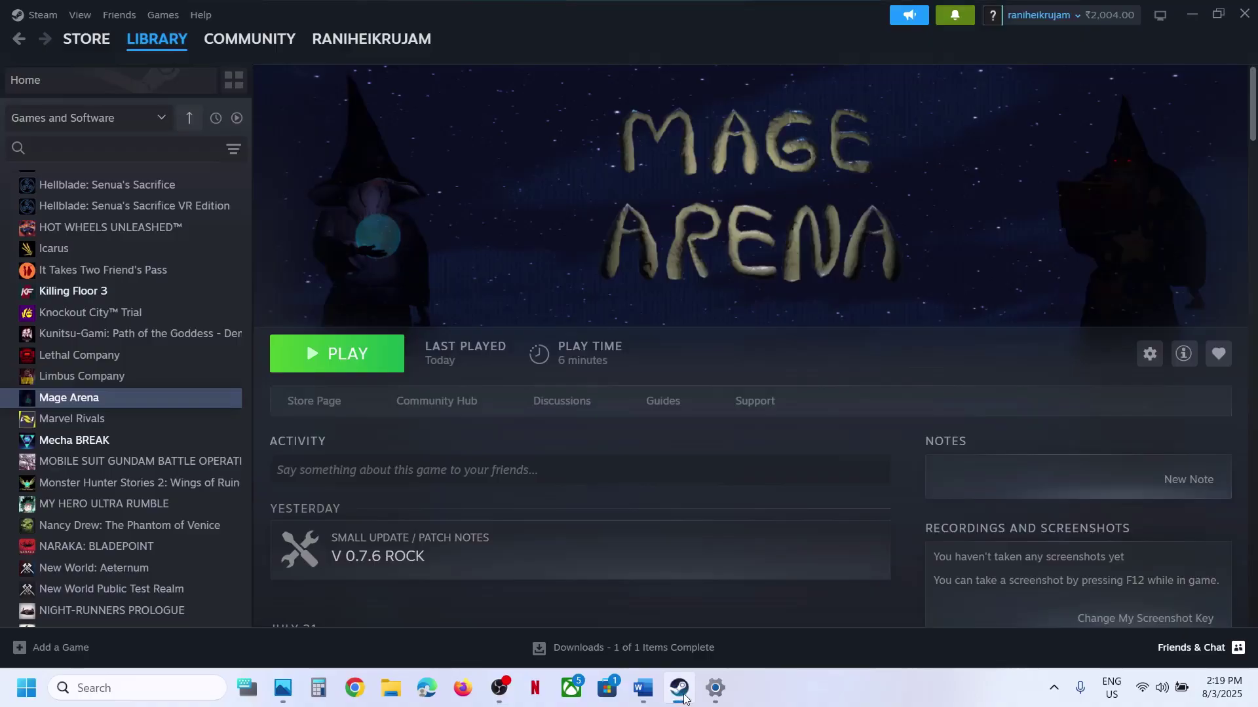
pyautogui.press('super+g')
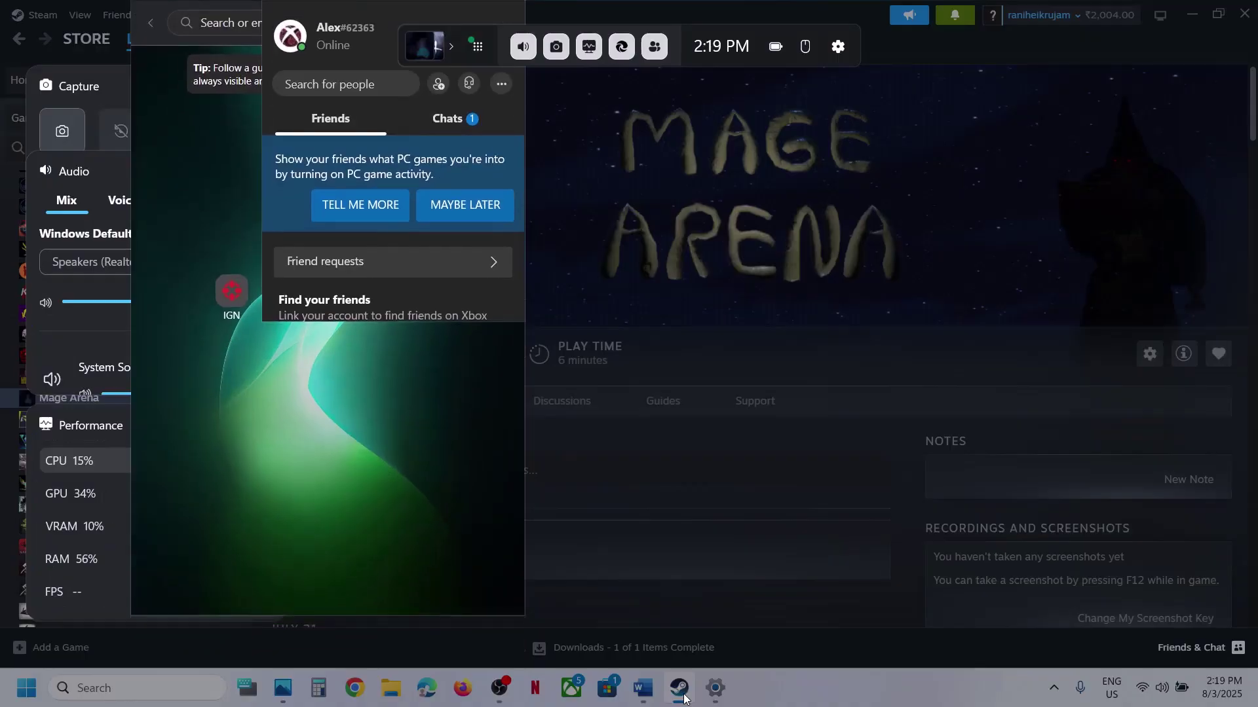
pyautogui.click(524, 47)
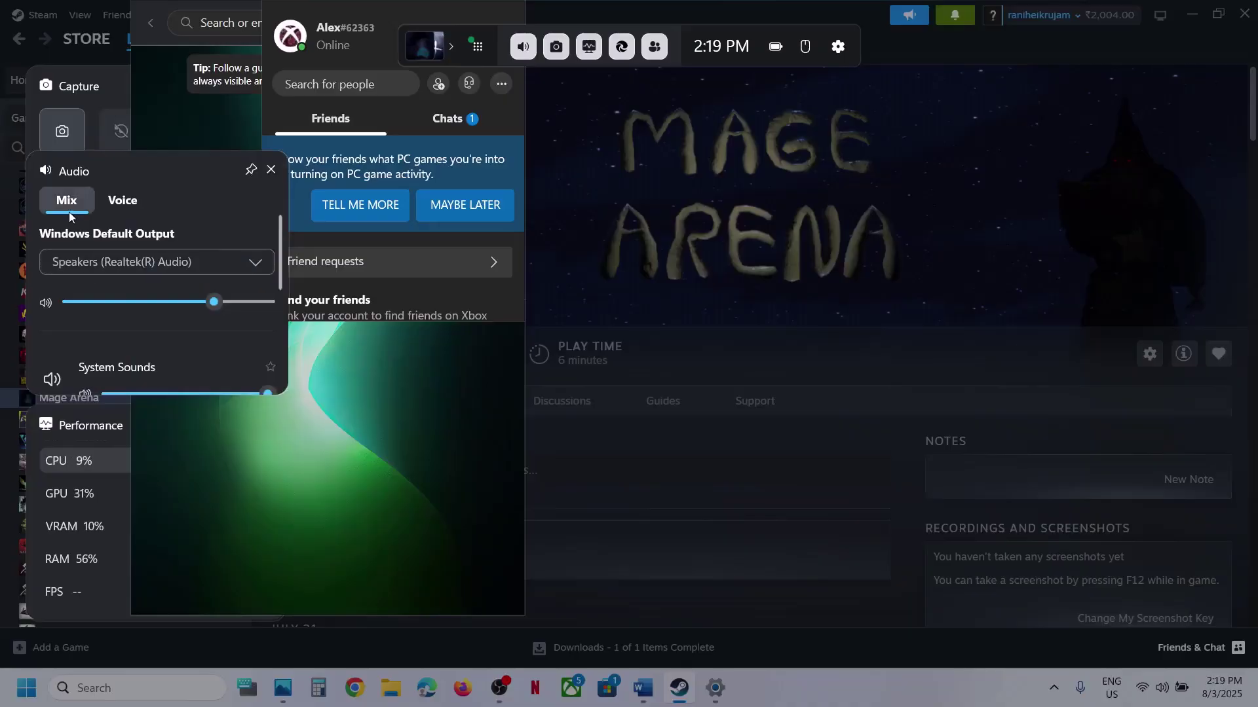
pyautogui.click(255, 262)
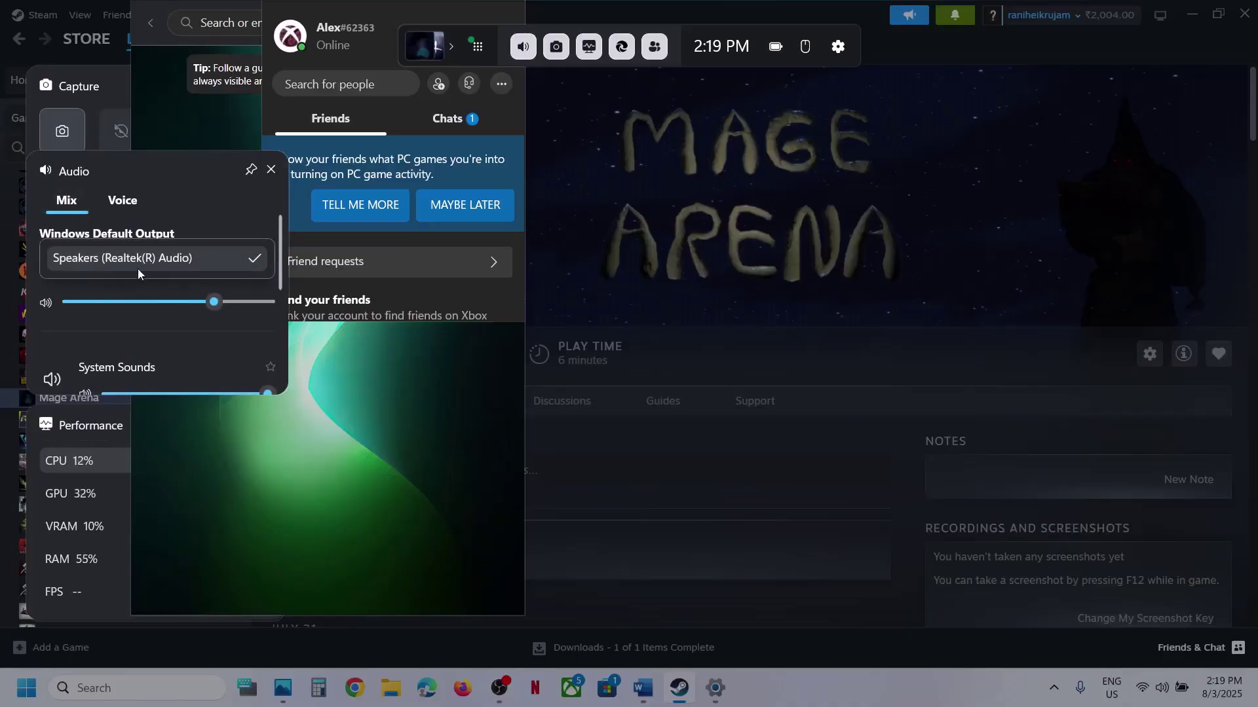
pyautogui.click(196, 257)
pyautogui.scroll(-2, 154, 331)
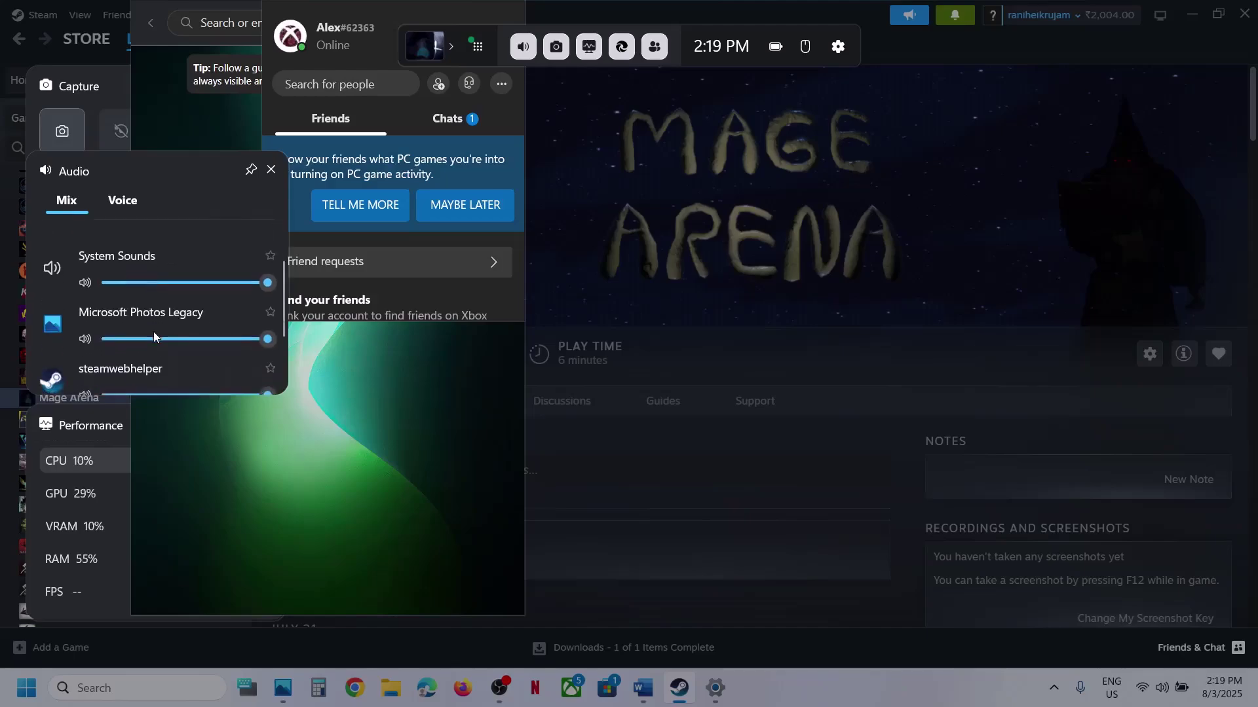
pyautogui.scroll(3, 154, 332)
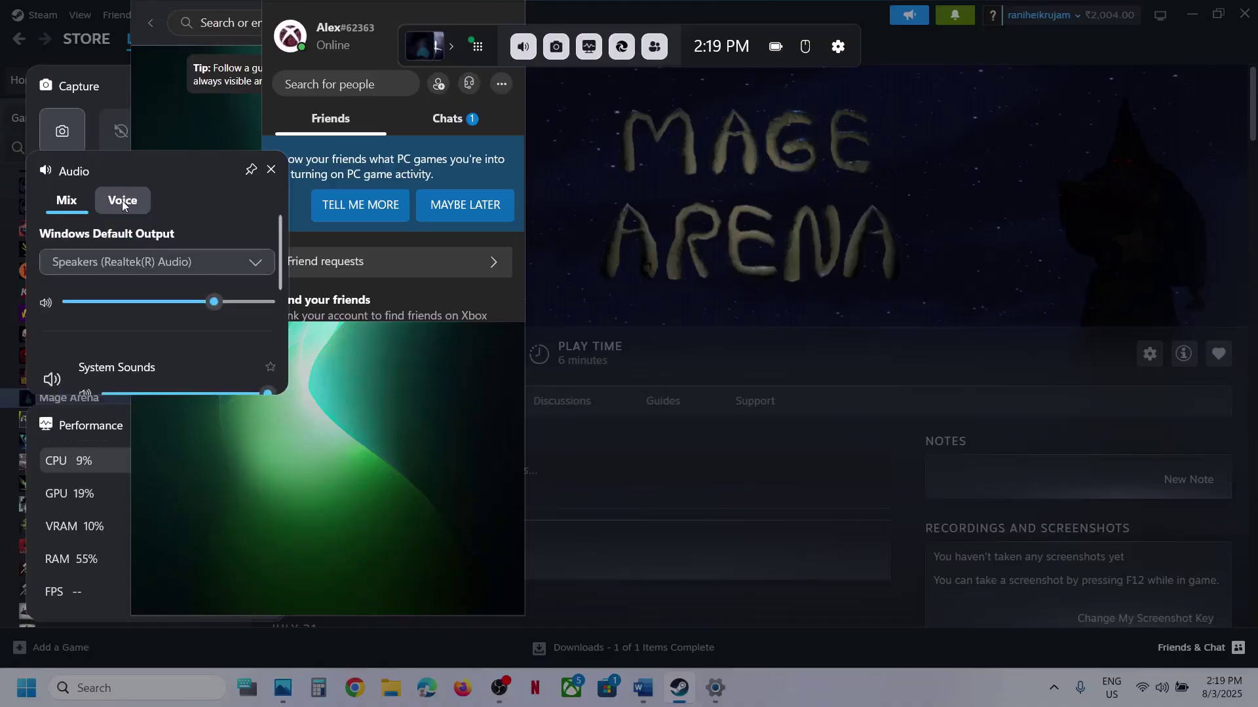
pyautogui.scroll(-3, 130, 311)
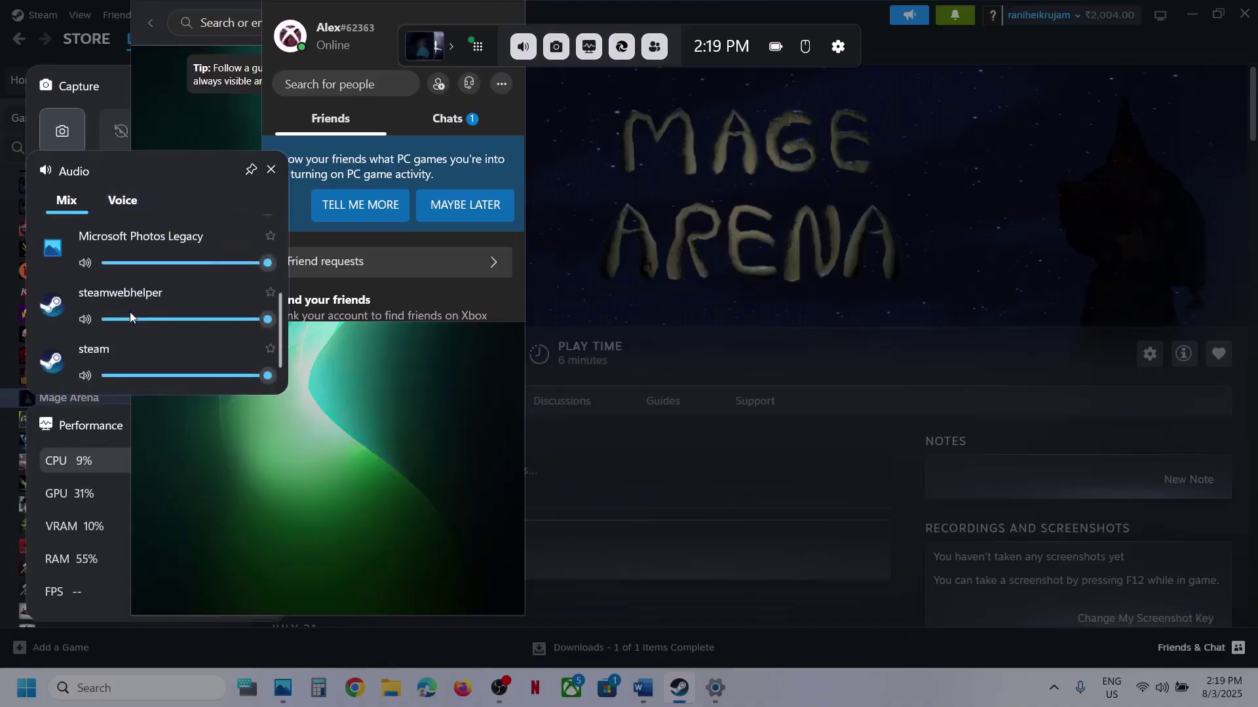
pyautogui.click(610, 310)
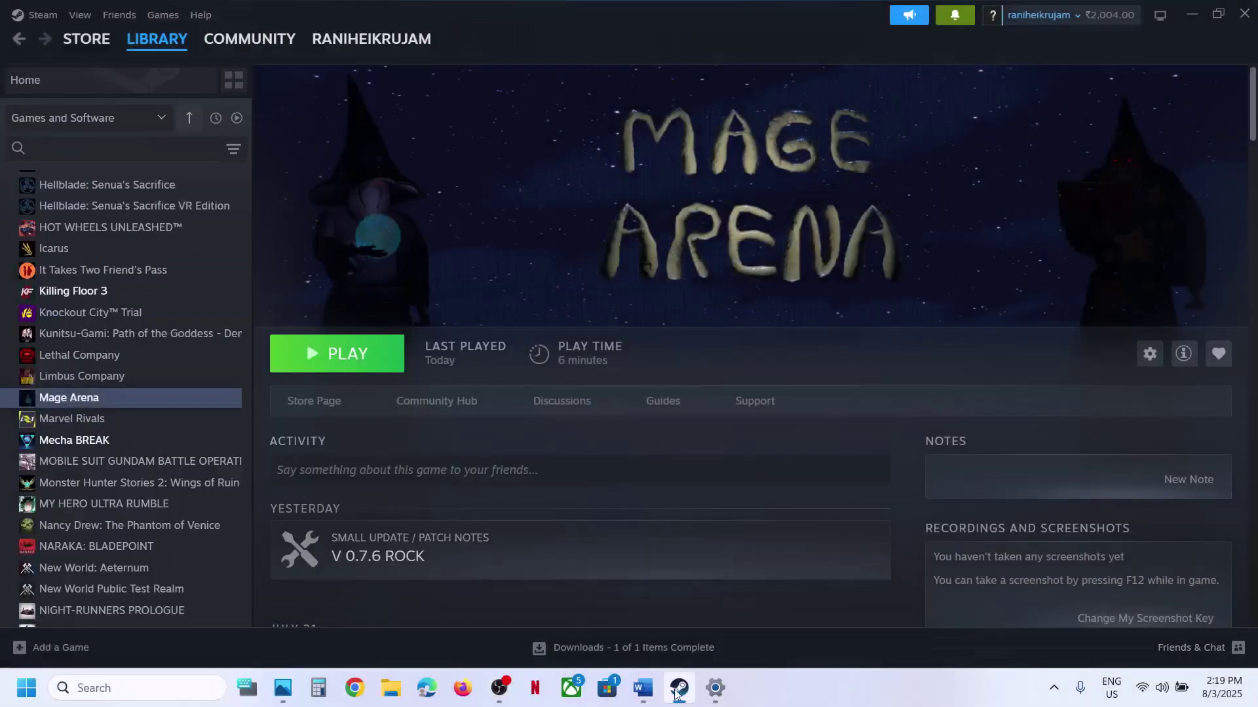
# Launch Mage Arena from the Steam library and check its volume in the Game Bar audio mixer
pyautogui.click(362, 352)
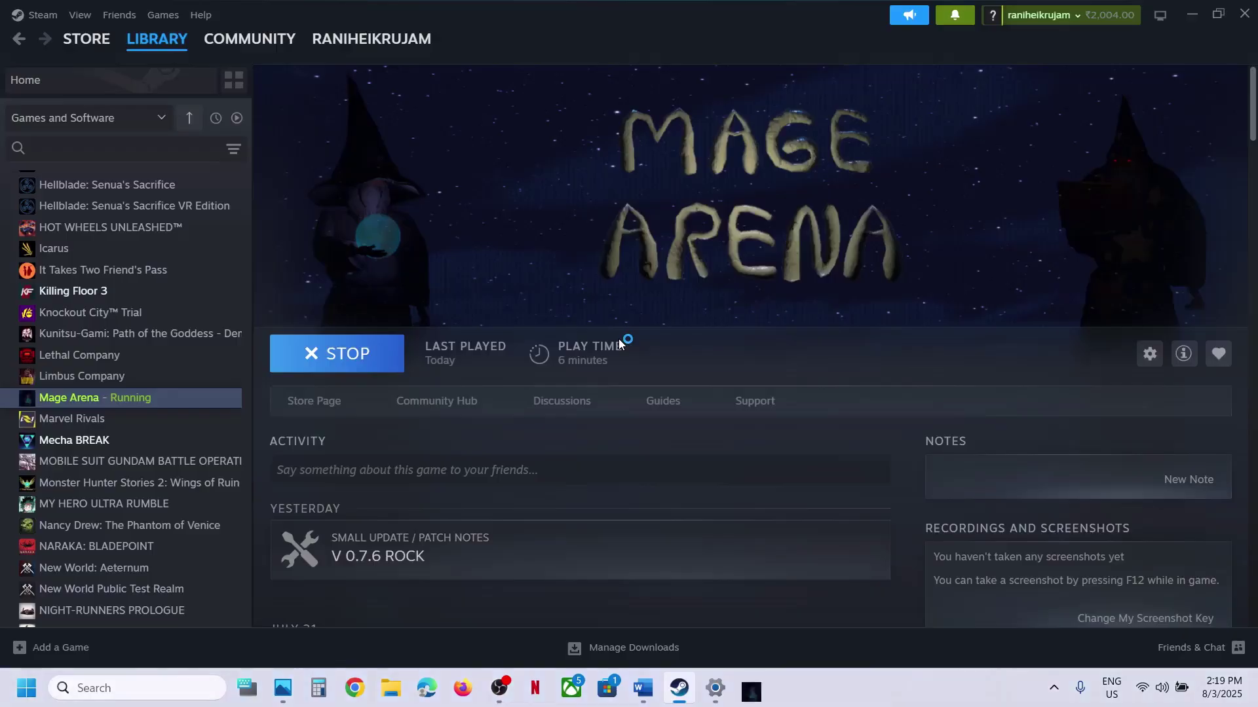
pyautogui.press('super+g')
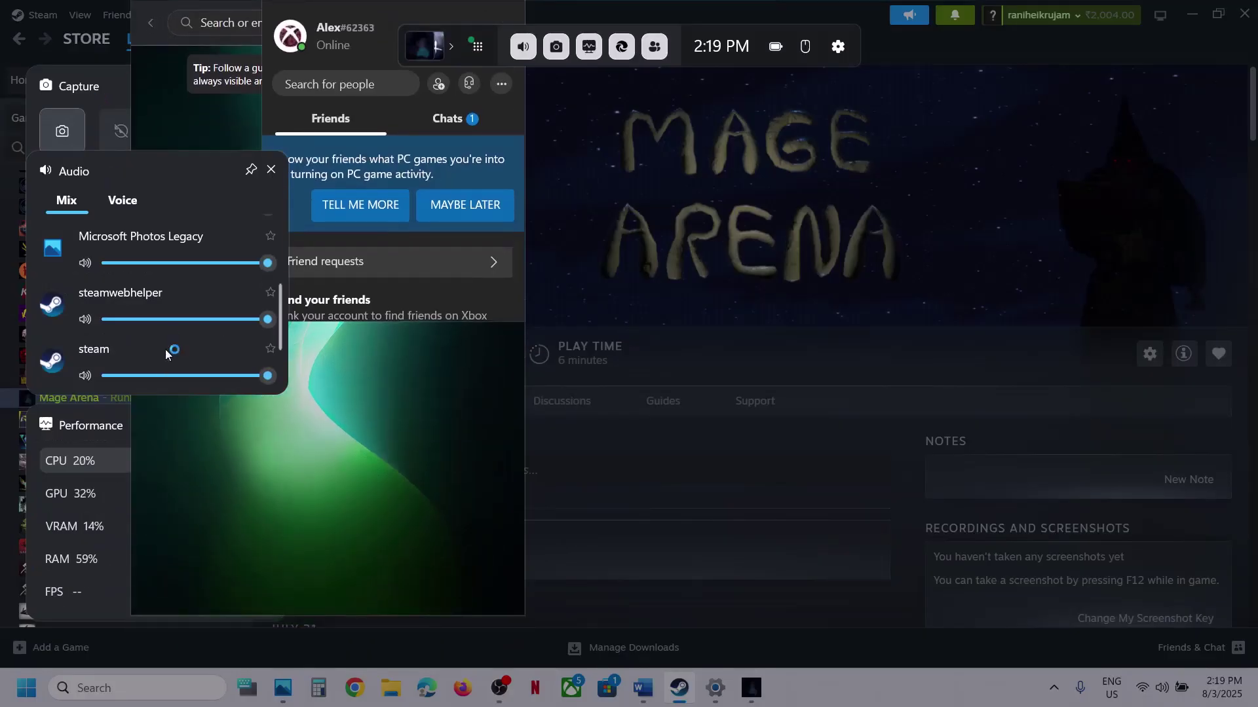
pyautogui.scroll(-3, 166, 366)
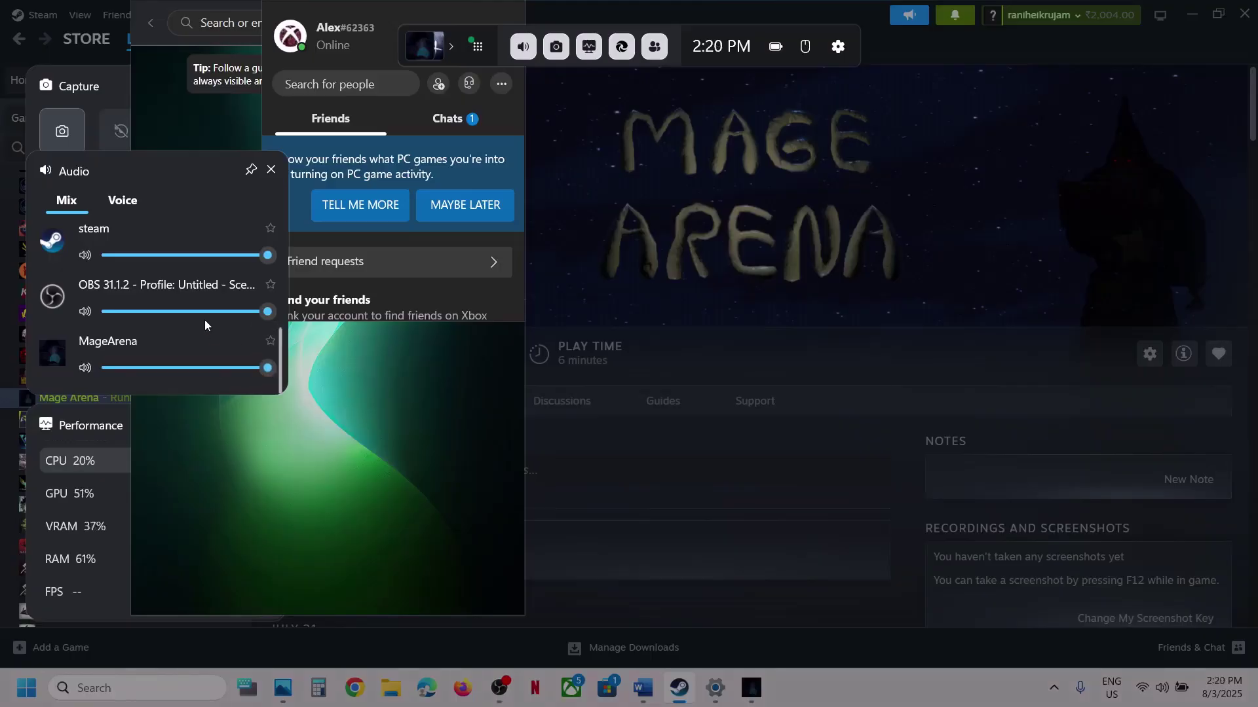
pyautogui.scroll(3, 205, 320)
# Select Microphone Array (Intel Smart Sound Technology for Digital Microphones) as the Windows default input in the Game Bar voice settings
pyautogui.click(135, 198)
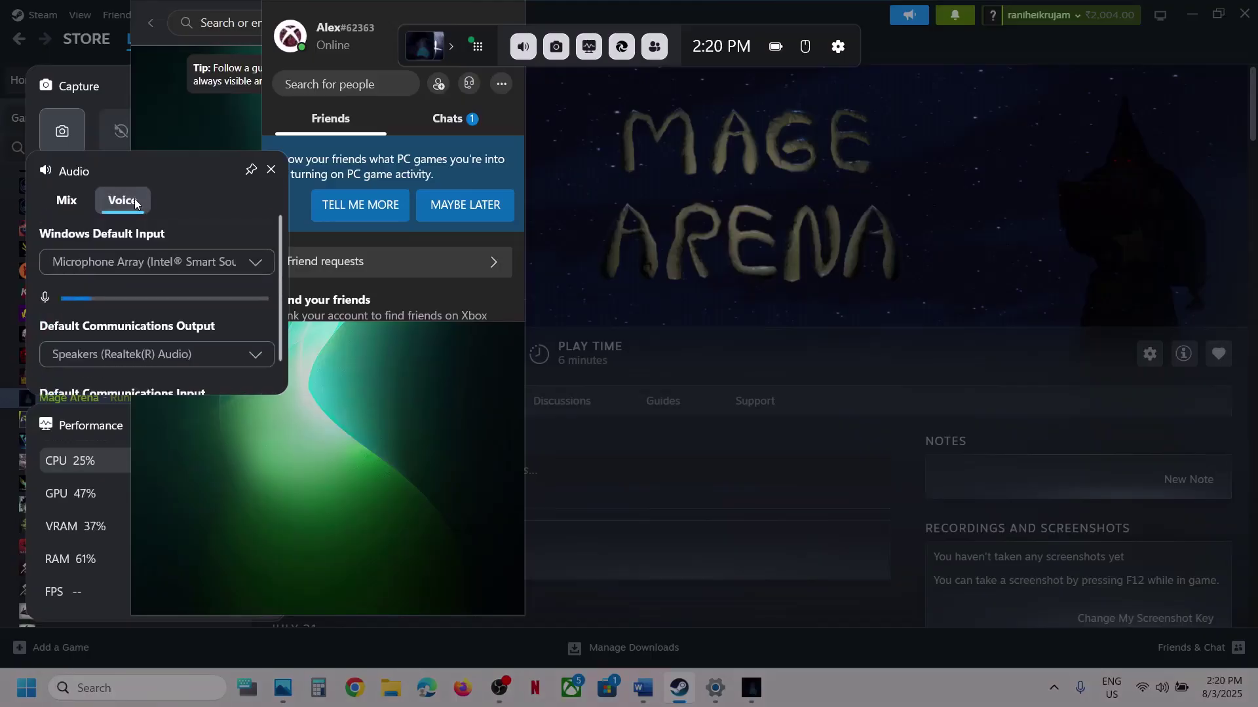
pyautogui.click(162, 261)
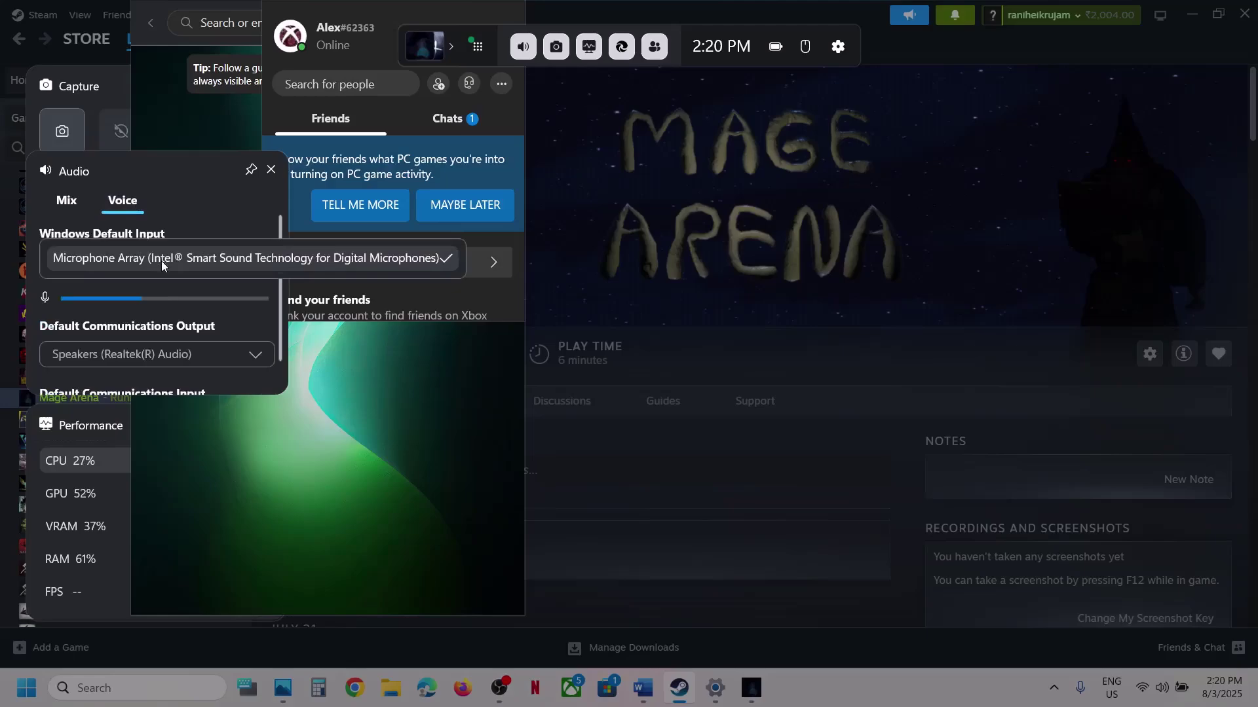
pyautogui.click(227, 257)
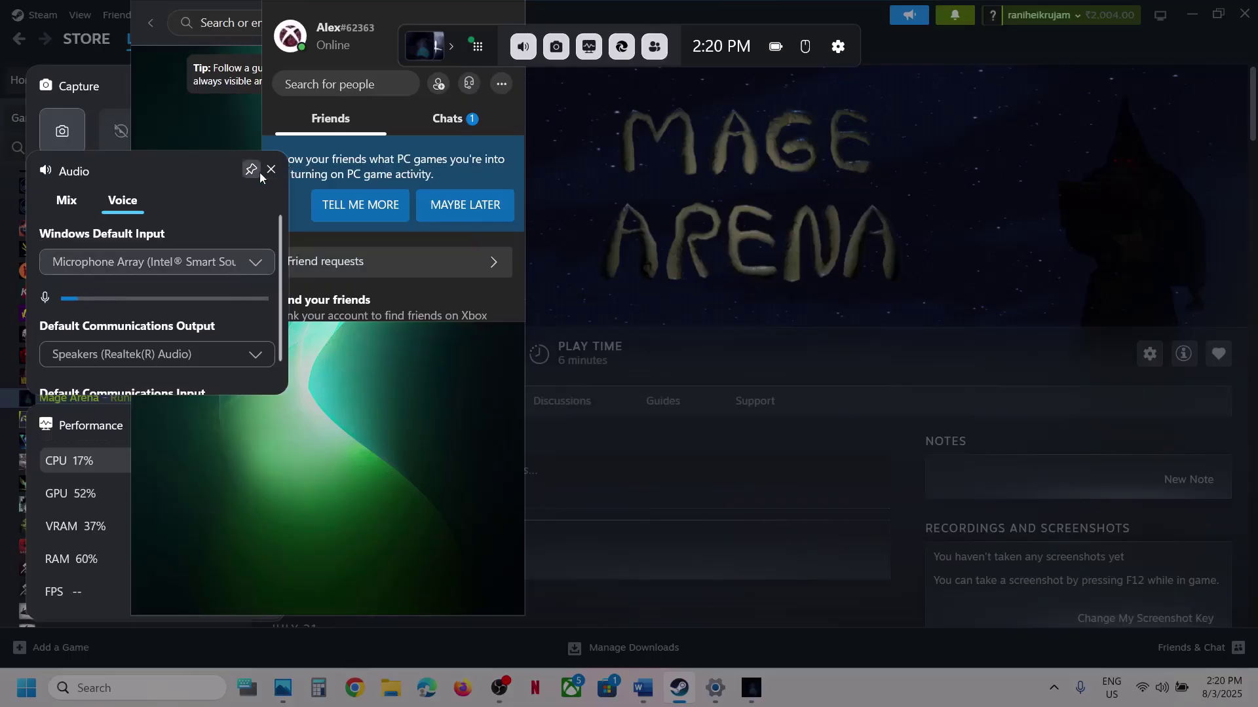
# Dismiss the Game Bar, bring the Mage Arena window forward and quit the game
pyautogui.click(625, 284)
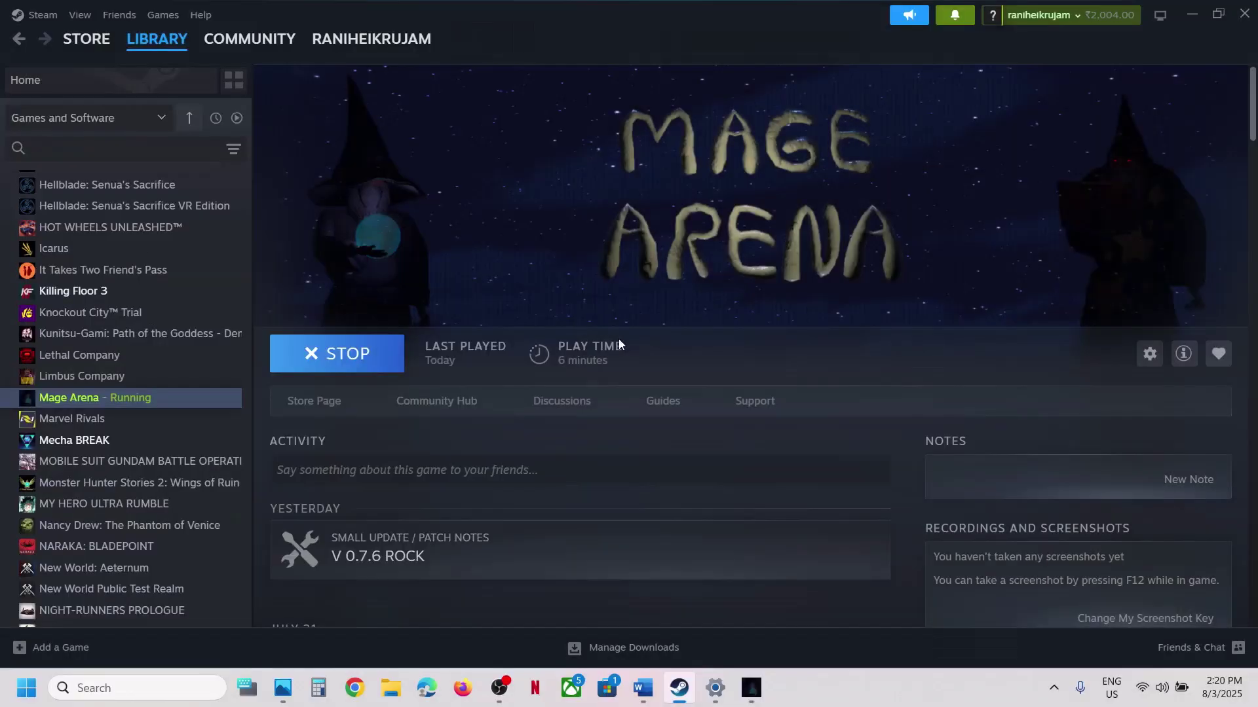
pyautogui.click(751, 687)
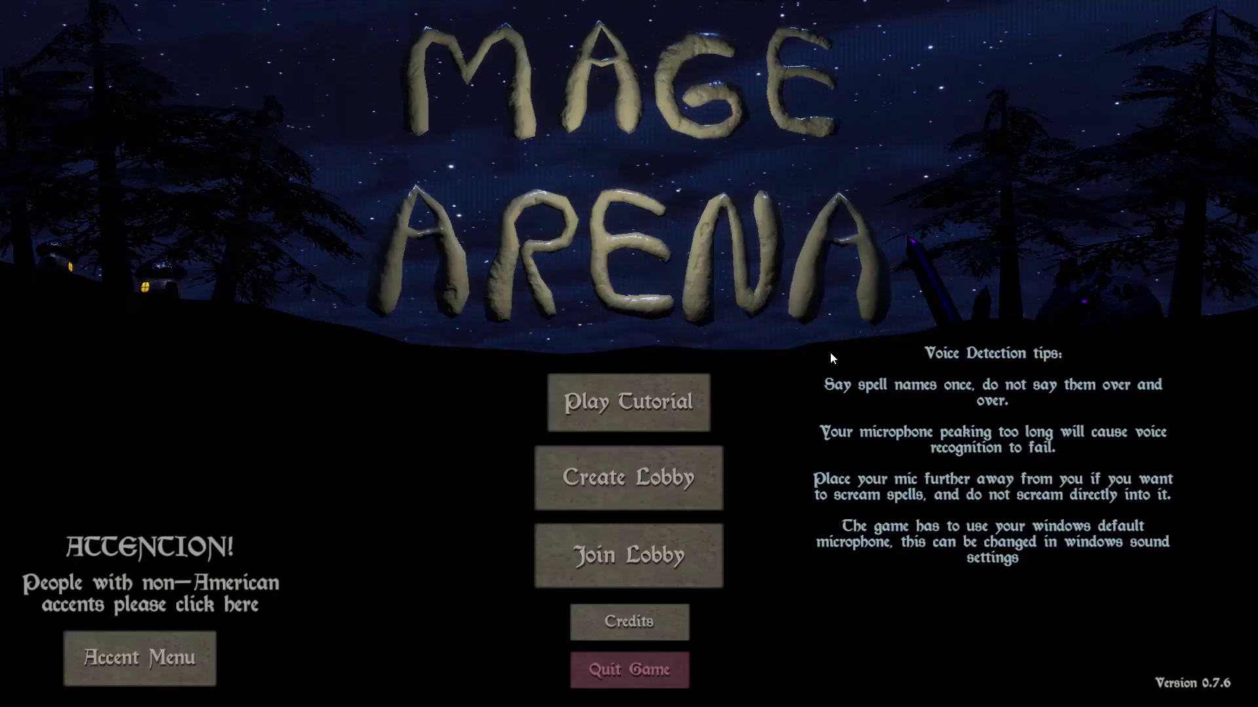
pyautogui.click(625, 677)
# Read Step 4 in the Word document about allowing the game's exe file, and highlight "Windows Security"
pyautogui.click(644, 688)
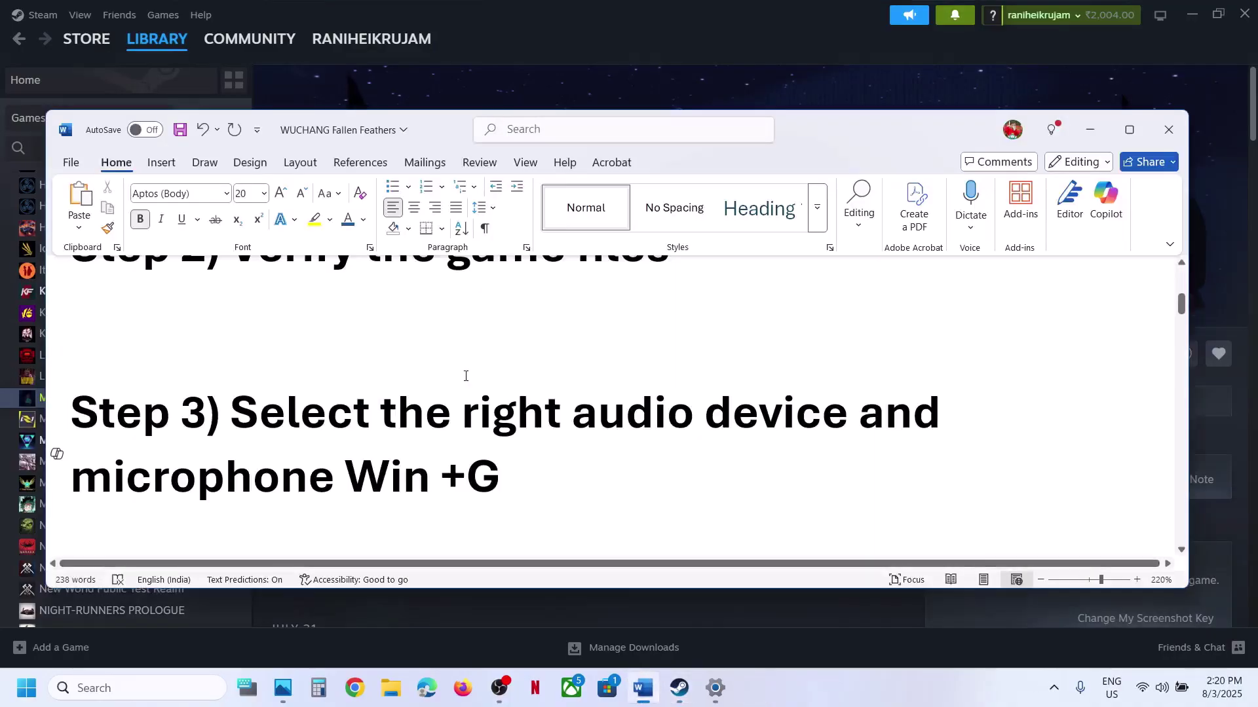
pyautogui.scroll(-2, 465, 376)
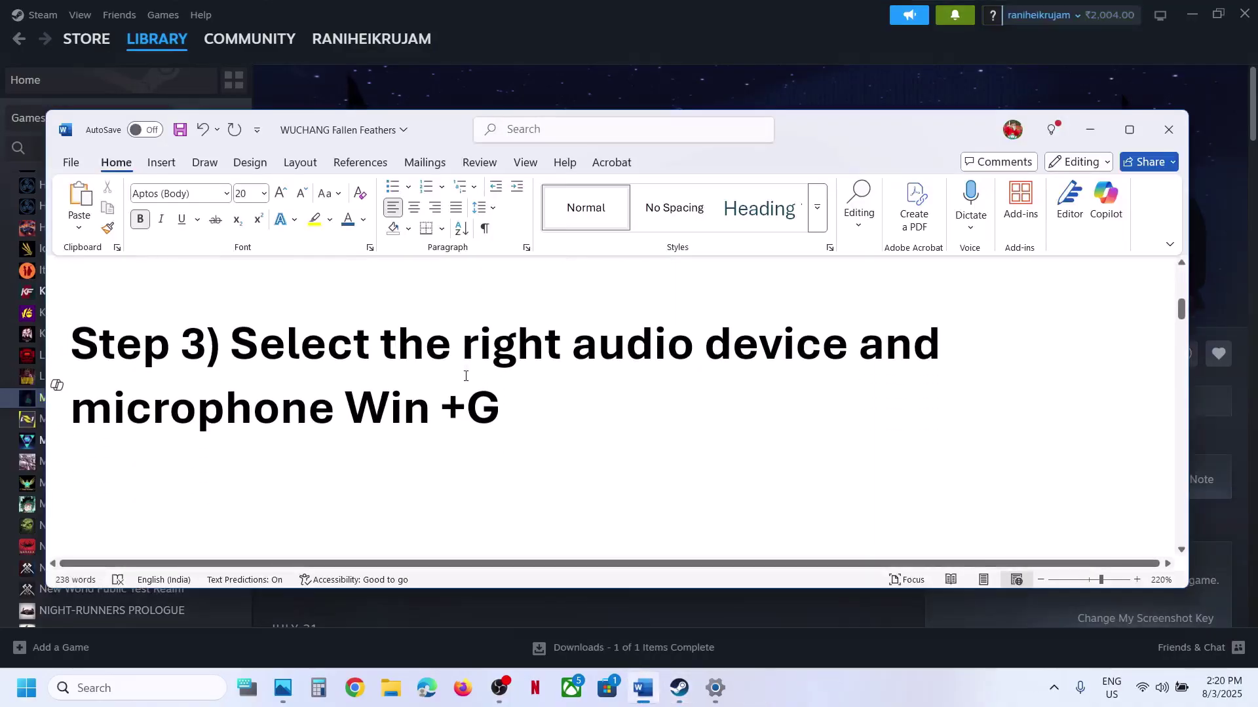
pyautogui.scroll(-5, 458, 462)
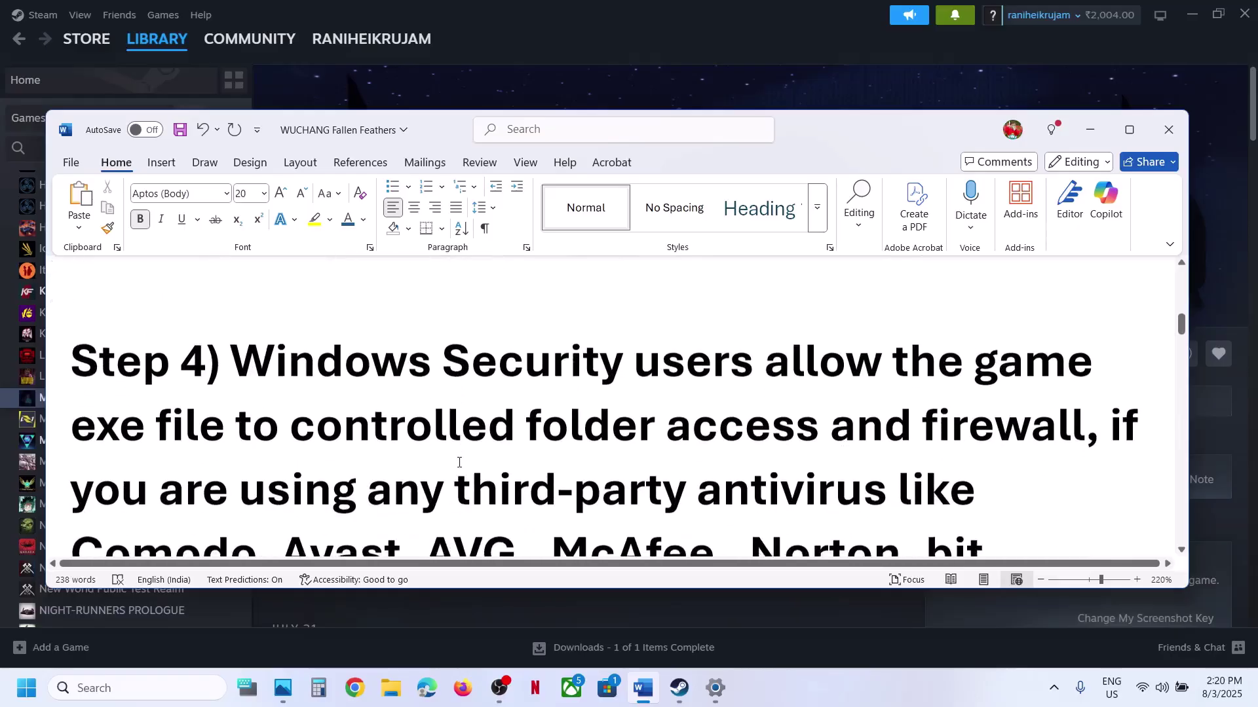
pyautogui.moveTo(291, 380); pyautogui.dragTo(625, 367)
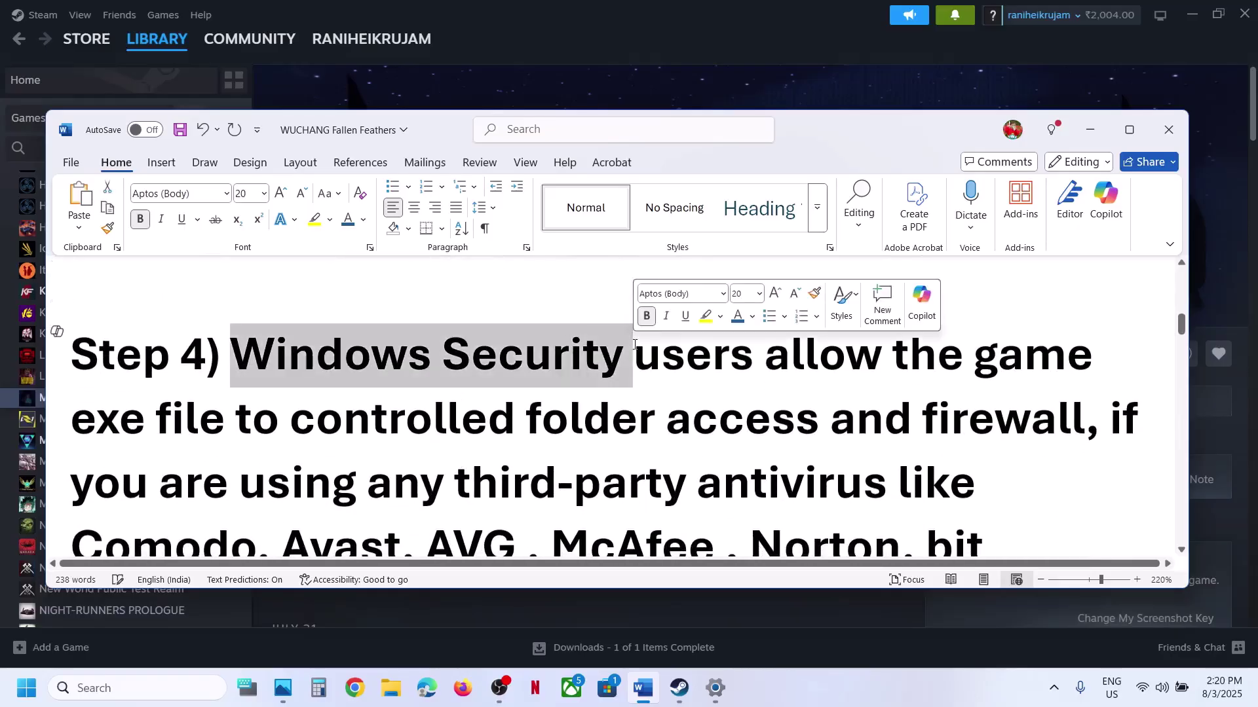
# Return to Windows Settings and open the Ransomware protection page of Windows Security's virus and threat protection
pyautogui.click(552, 70)
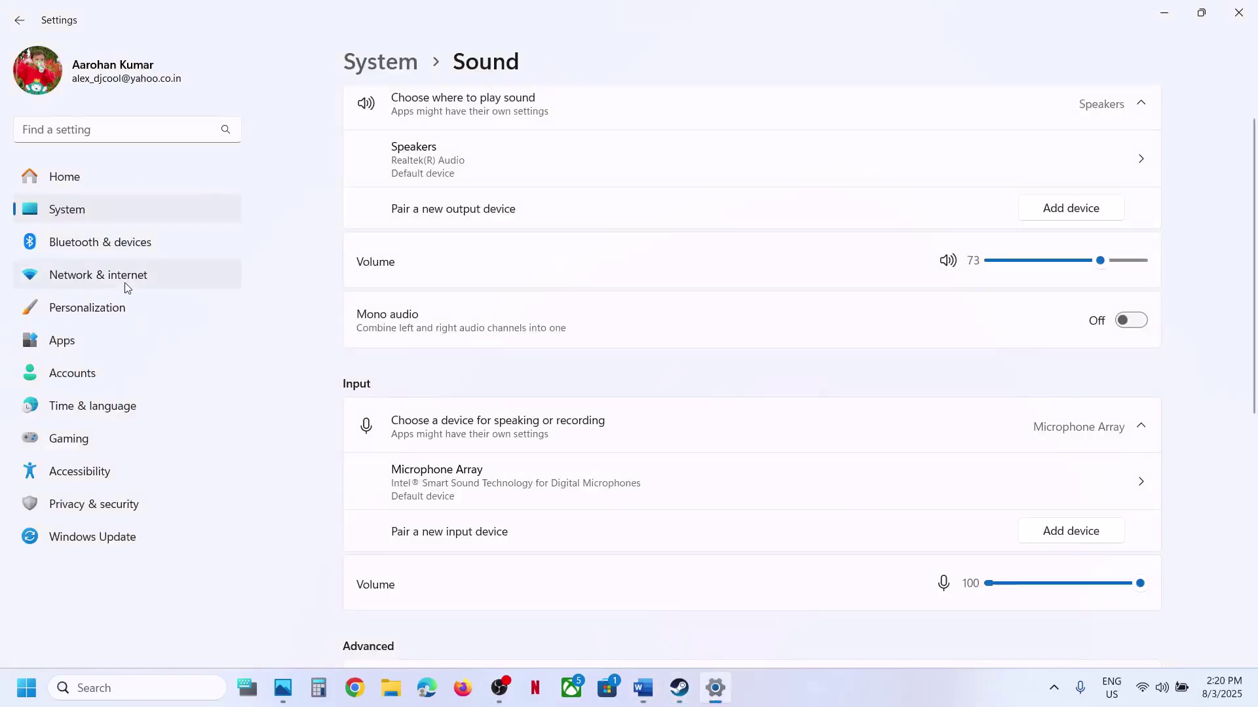
pyautogui.click(74, 505)
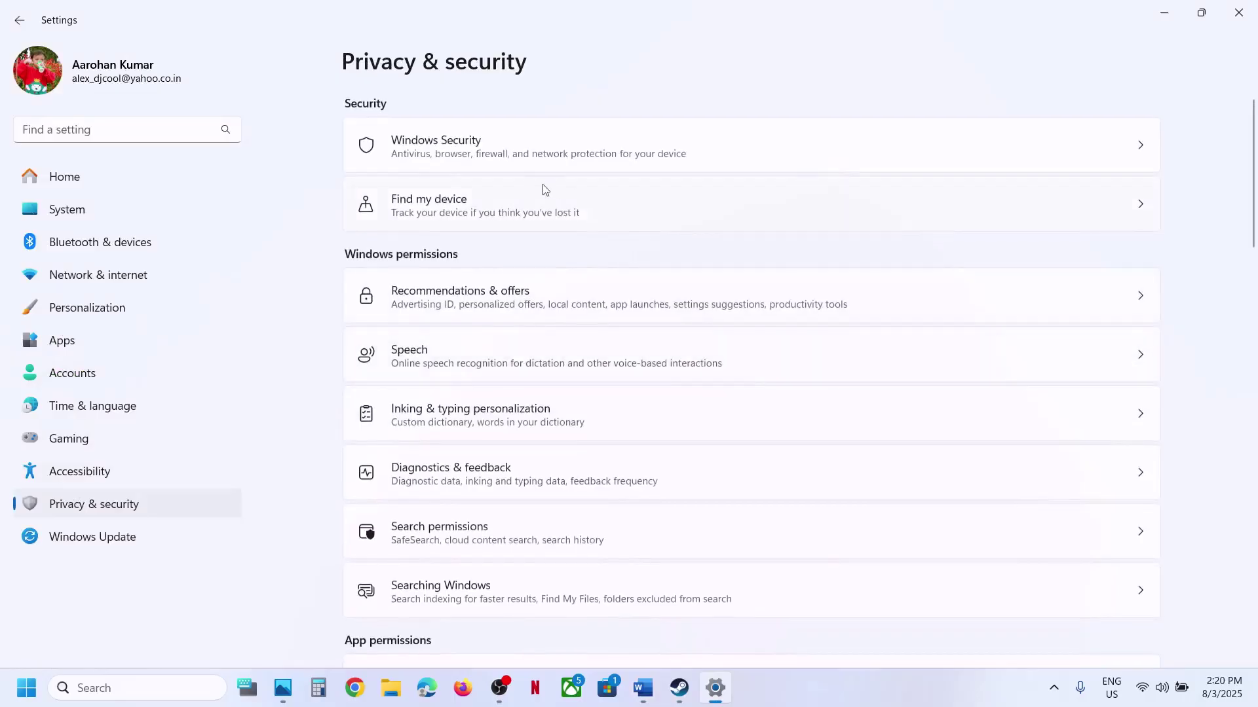
pyautogui.click(481, 162)
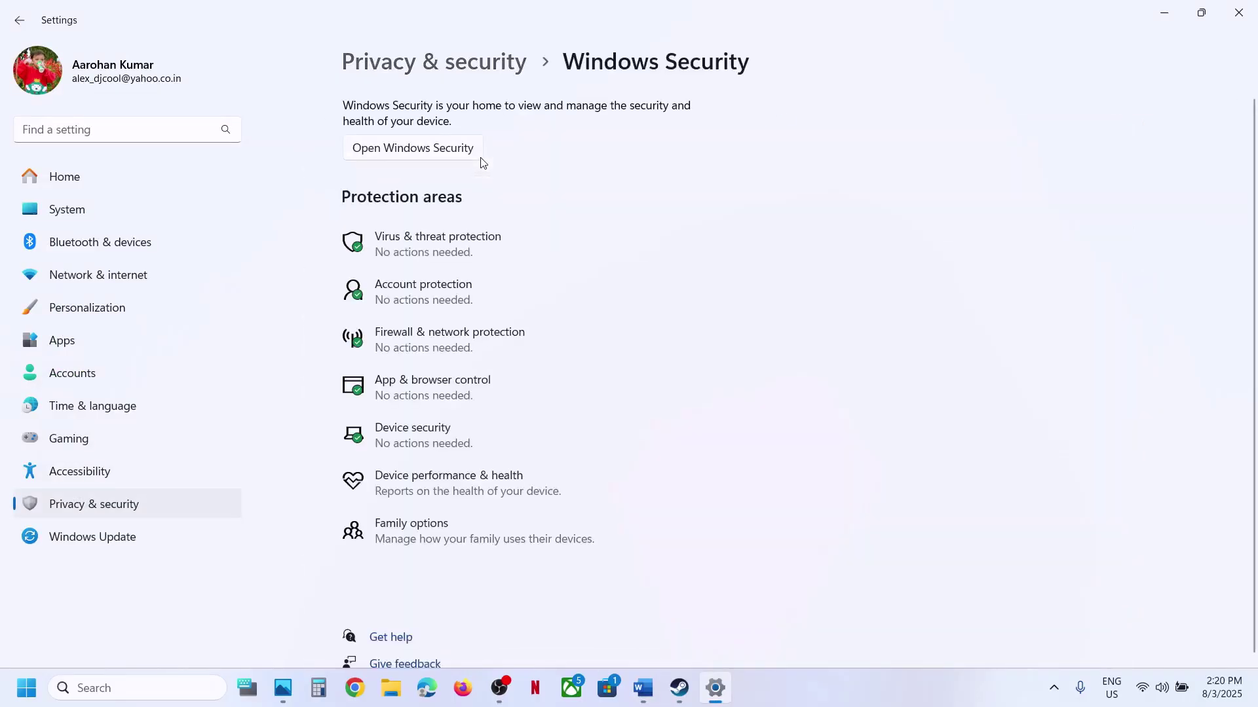
pyautogui.click(441, 254)
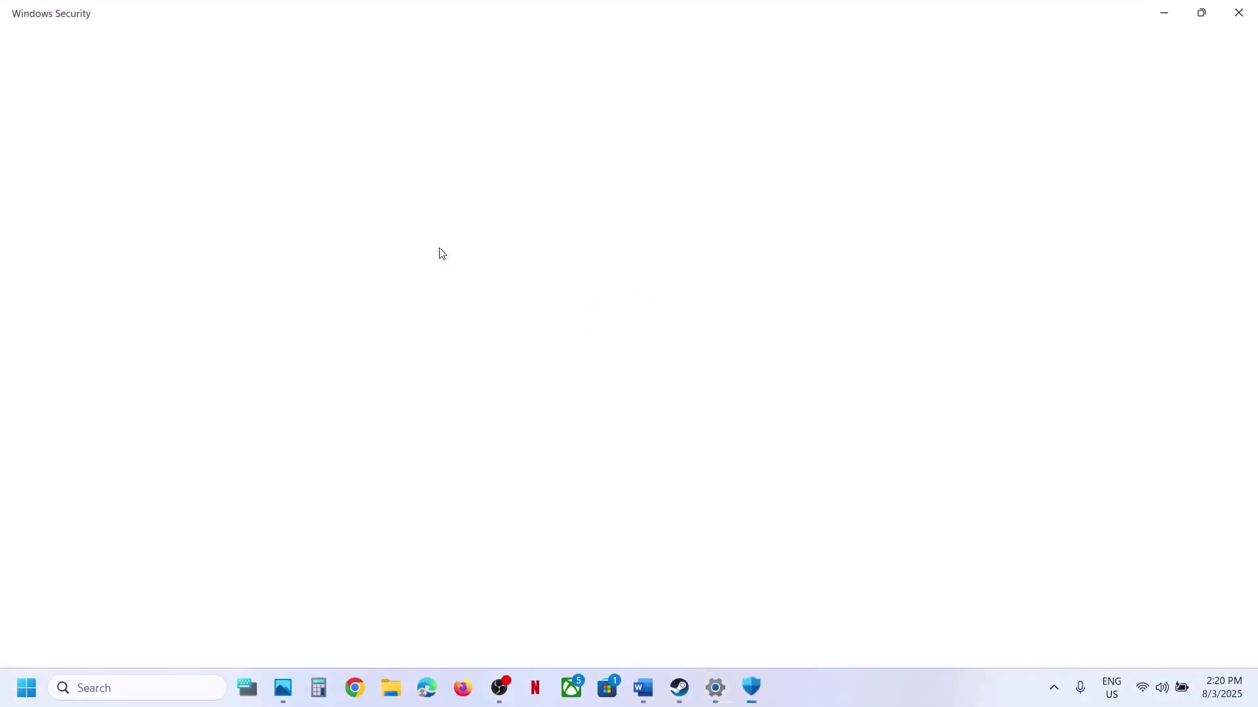
pyautogui.scroll(-3, 439, 315)
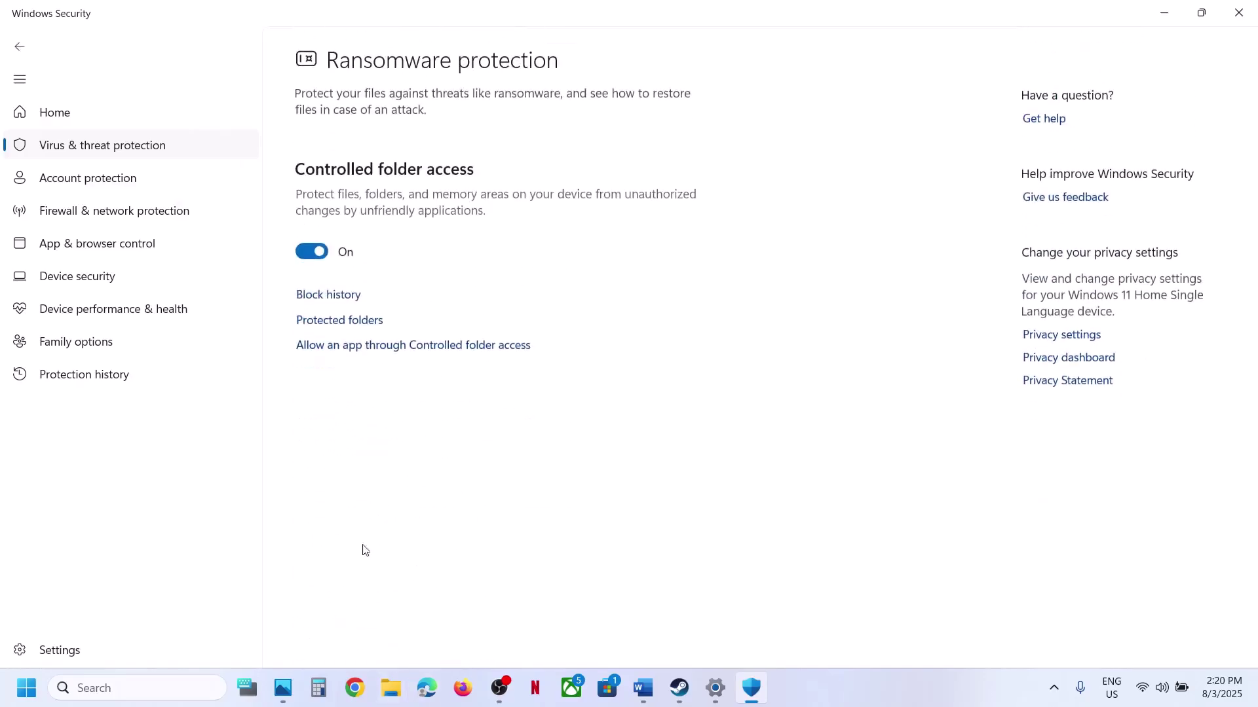
# Allow the MageArena application from Steam's common\Mage Arena folder through Controlled folder access, approving the User Account Control request
pyautogui.click(373, 347)
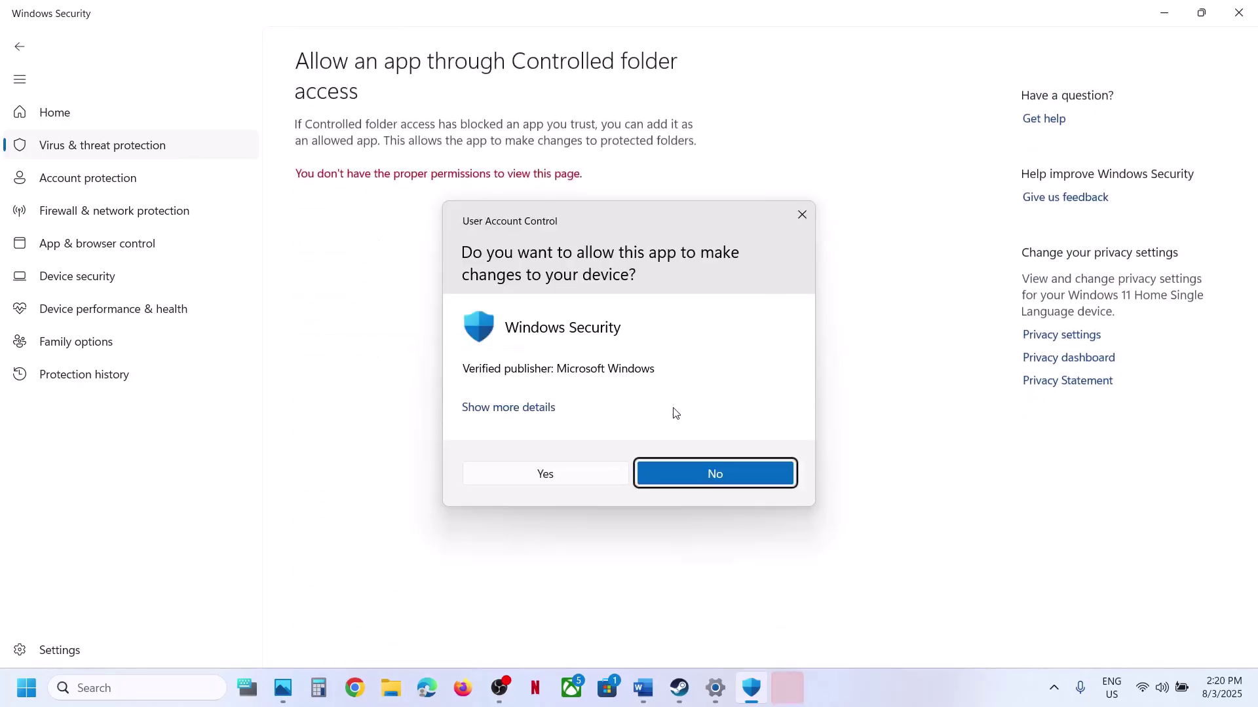
pyautogui.click(549, 478)
pyautogui.scroll(-2, 367, 171)
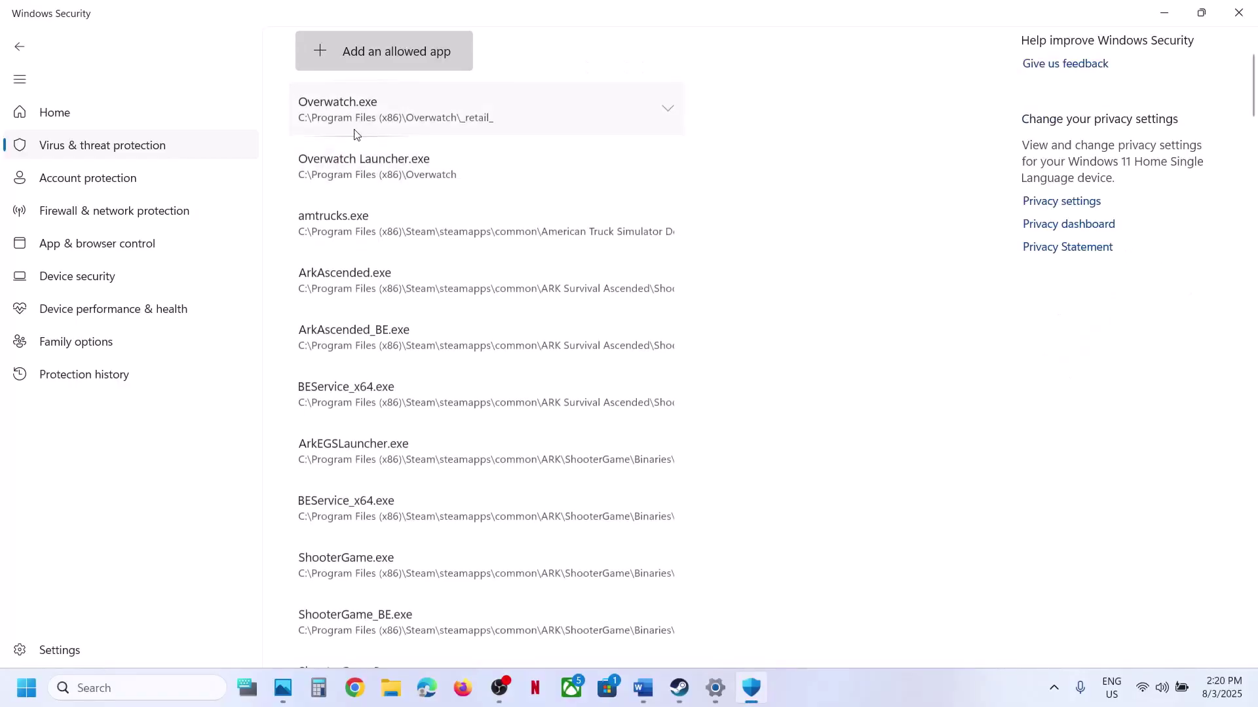
pyautogui.click(369, 69)
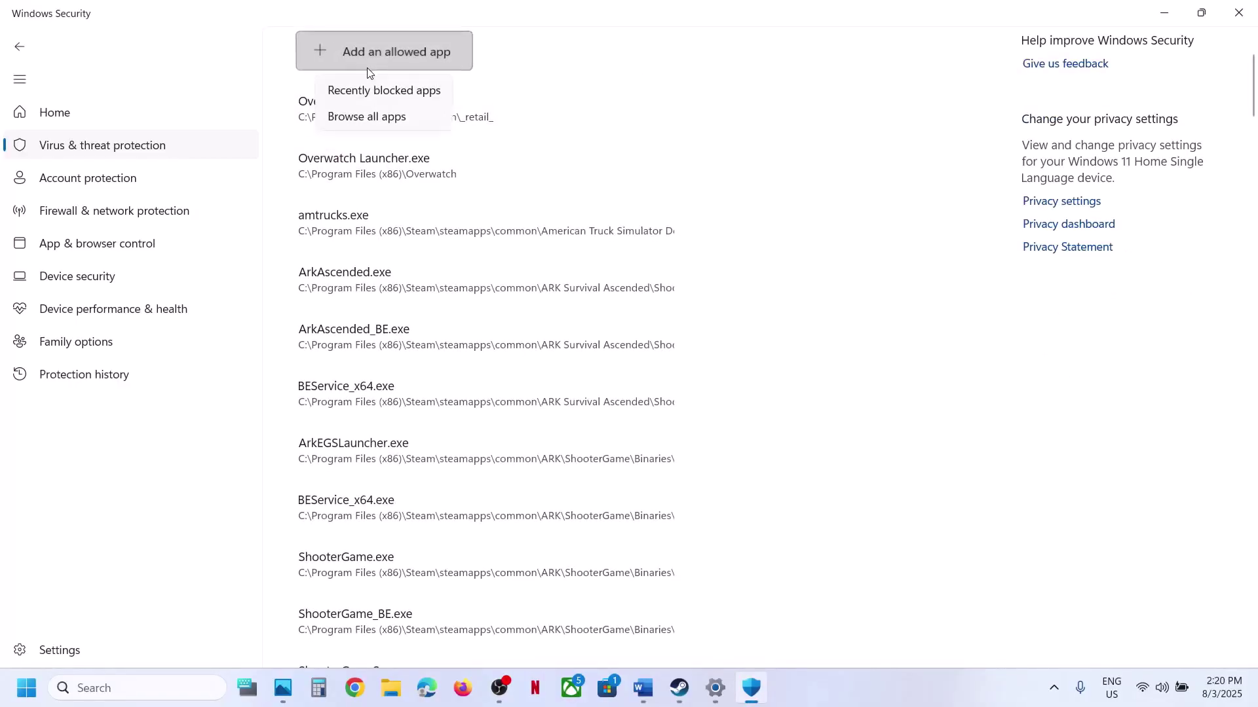
pyautogui.click(370, 117)
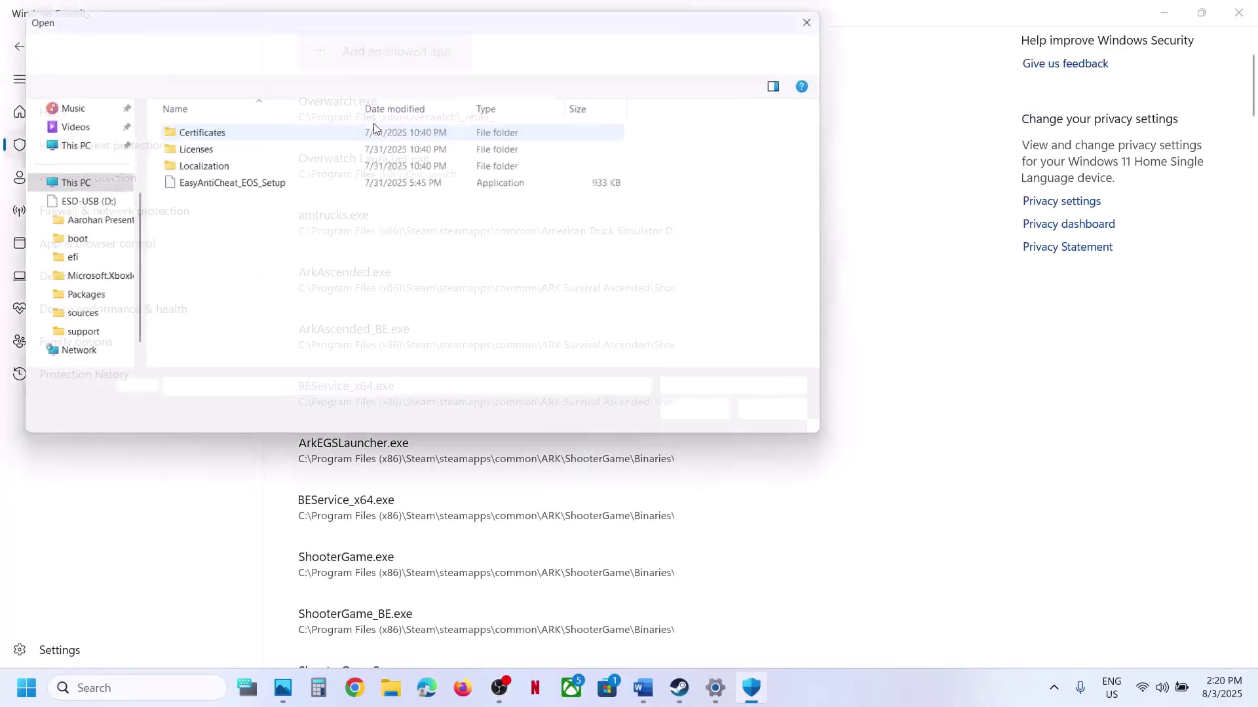
pyautogui.click(284, 46)
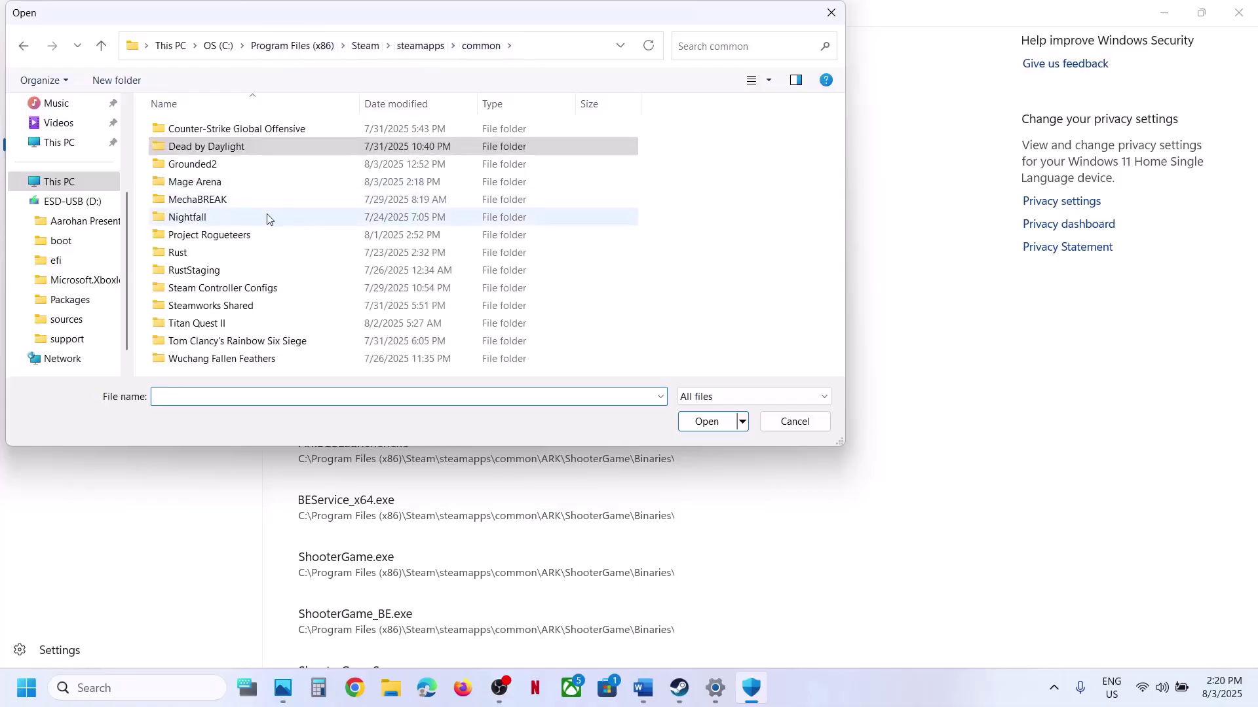
pyautogui.doubleClick(229, 183)
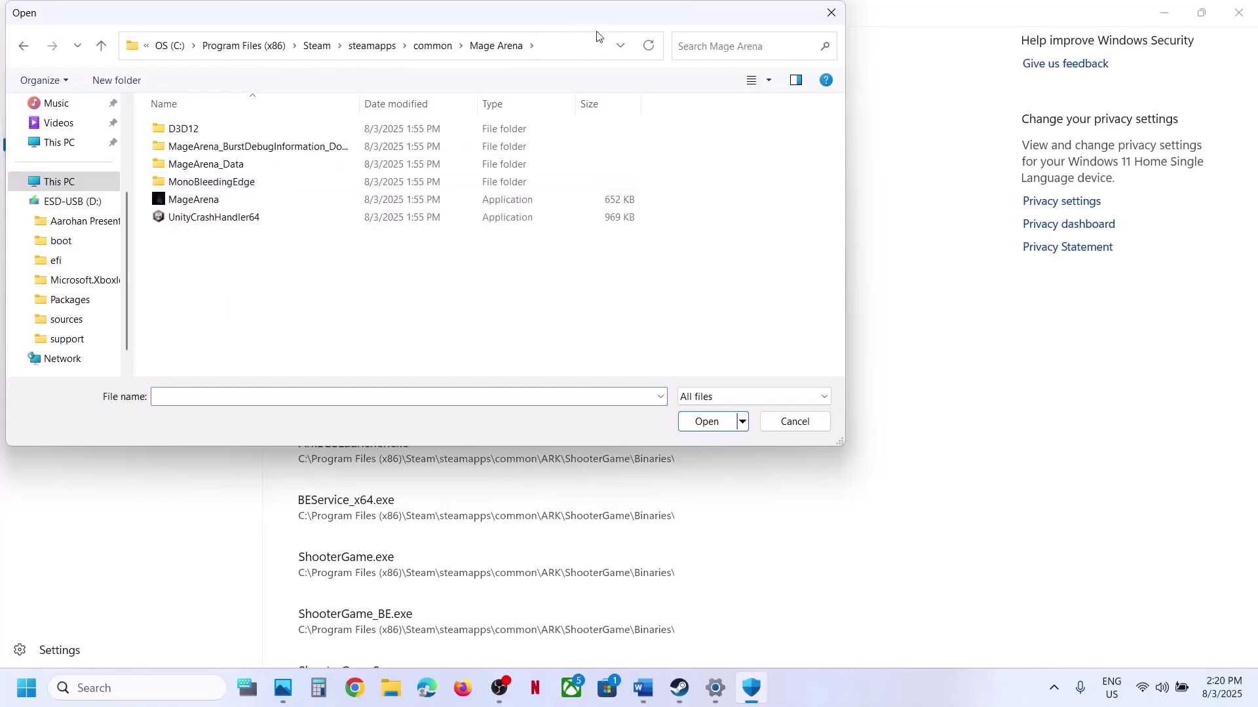
pyautogui.click(580, 51)
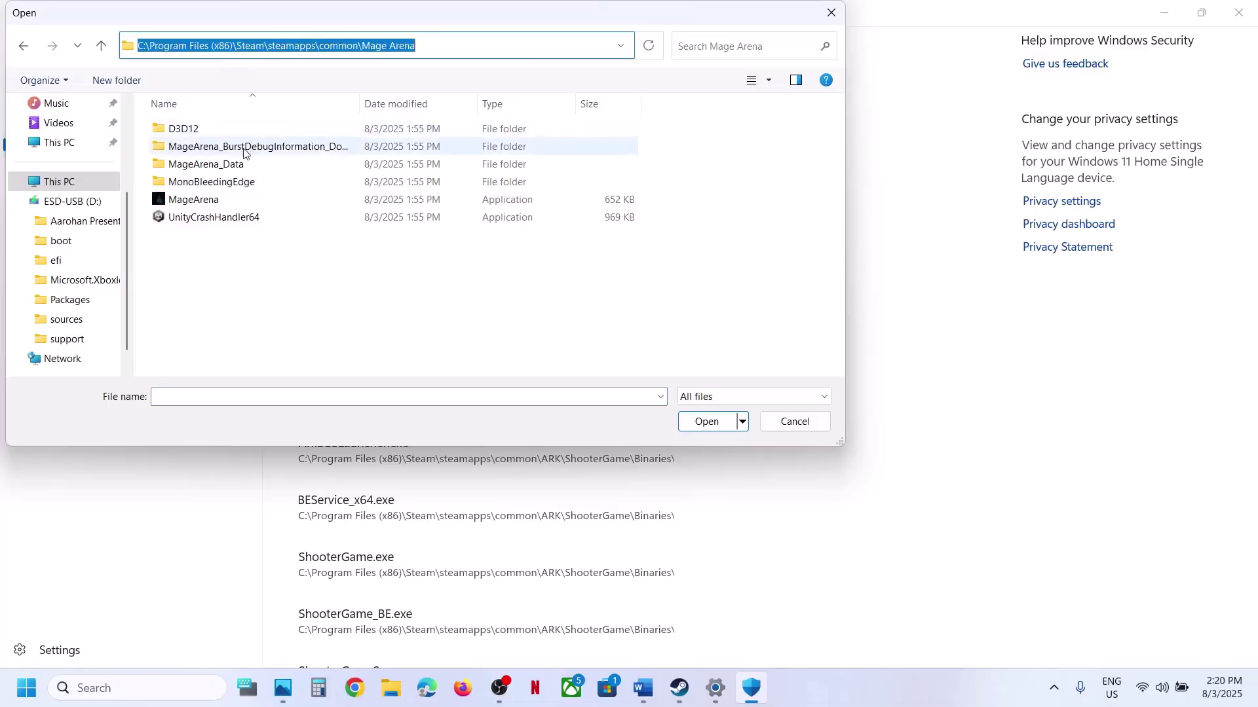
pyautogui.click(195, 200)
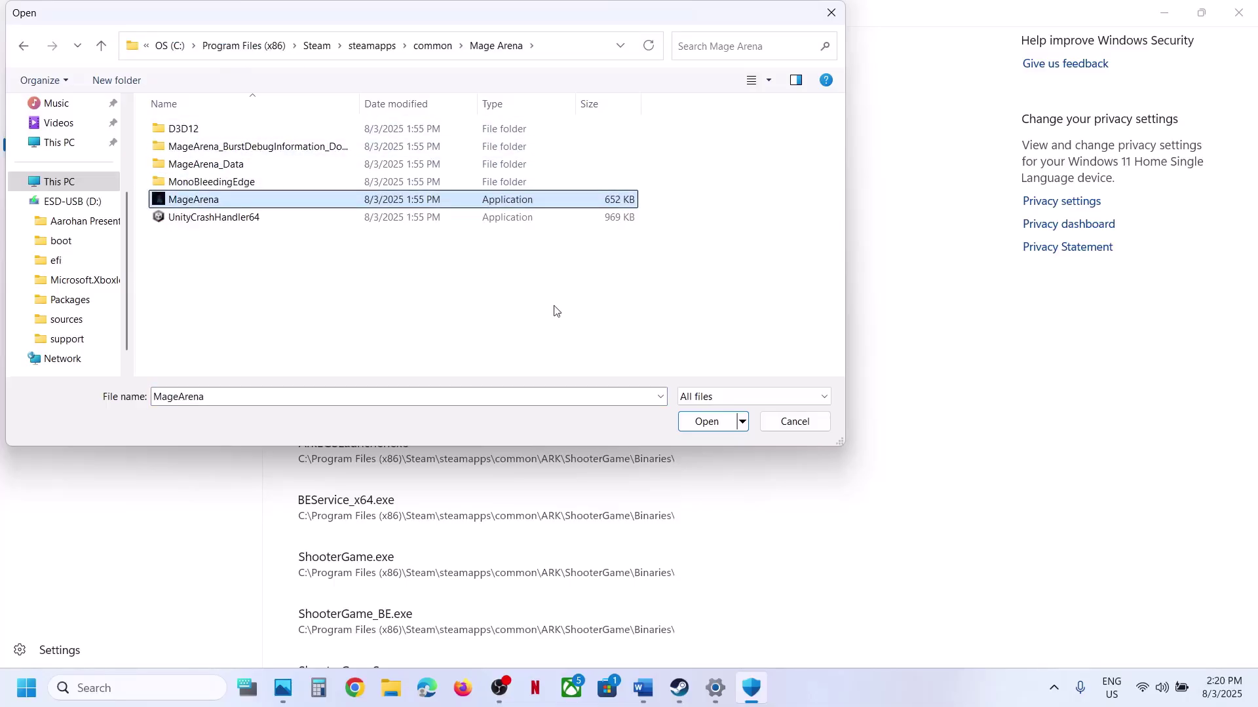
pyautogui.click(706, 422)
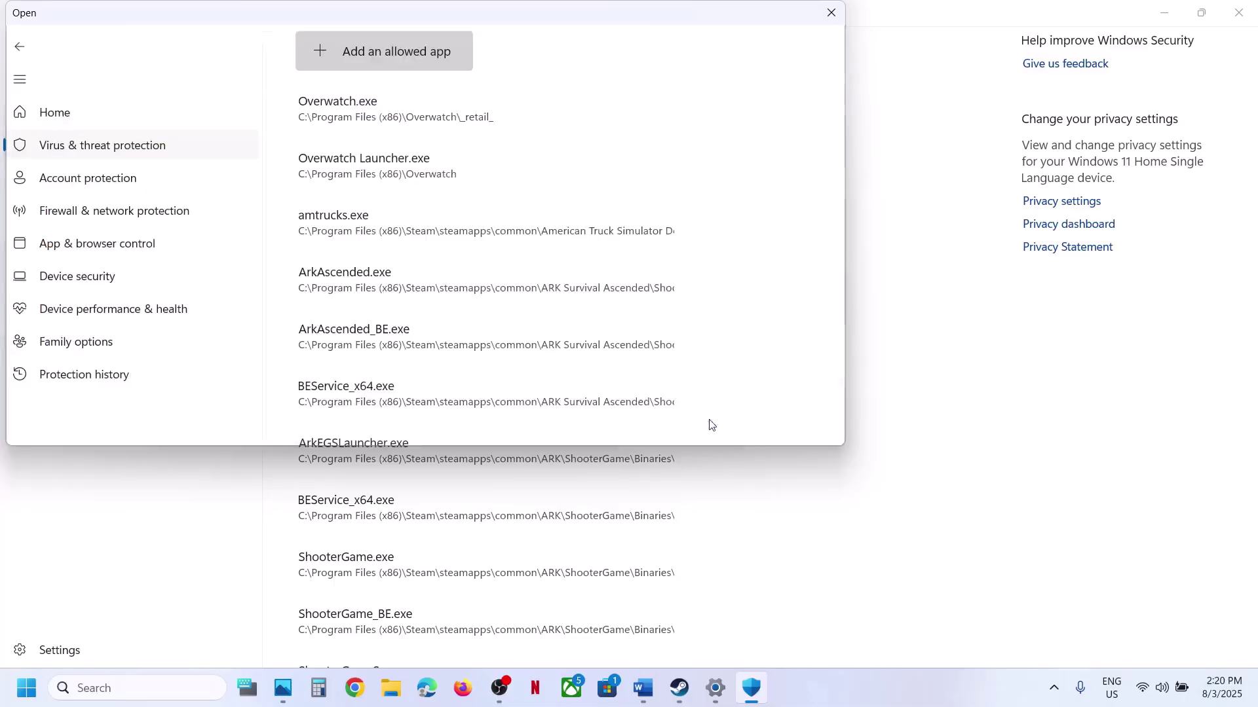
# Open Control Panel's Windows Defender Firewall, go to its allowed apps list and unlock the list for changes
pyautogui.click(117, 696)
pyautogui.write('co')
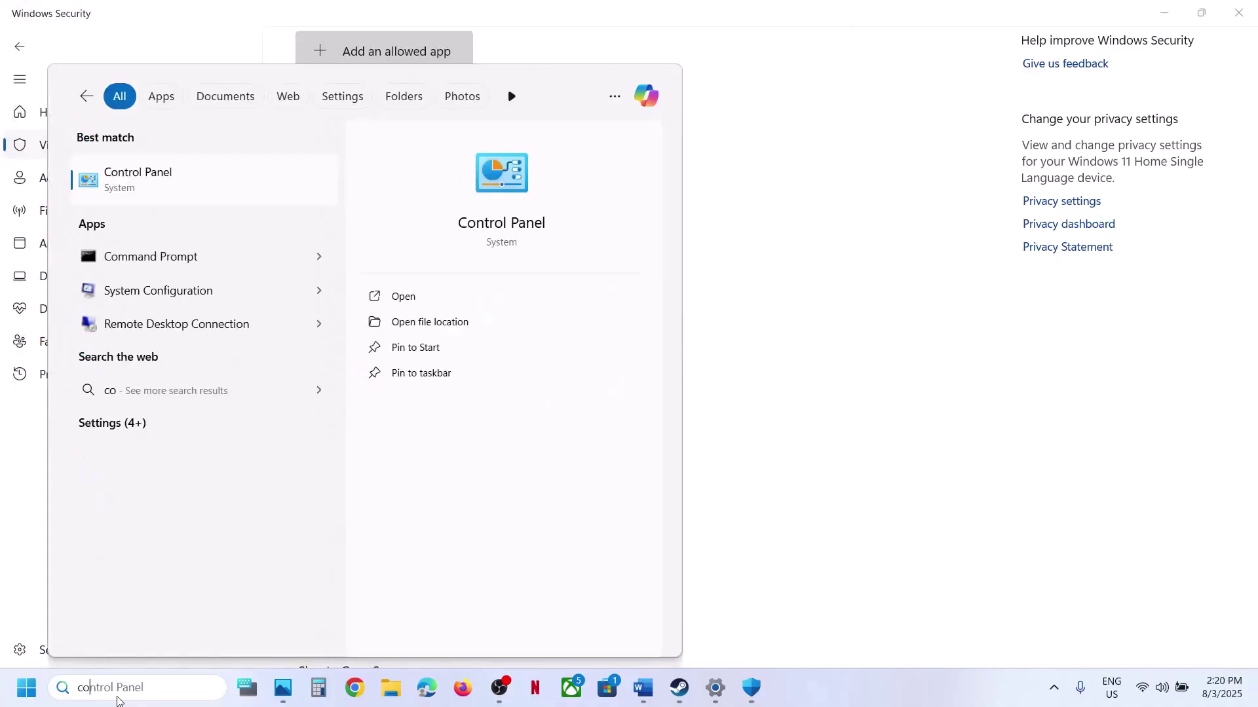
pyautogui.write('ntrol')
pyautogui.press('Return')
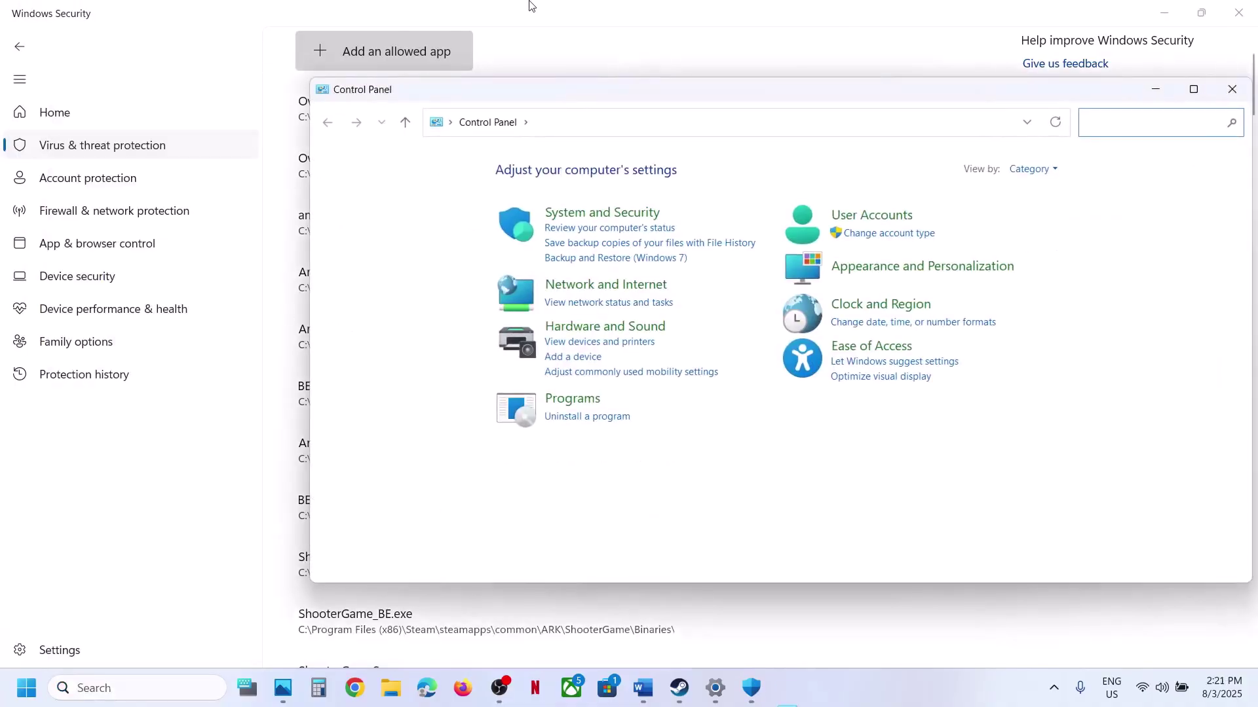
pyautogui.click(622, 213)
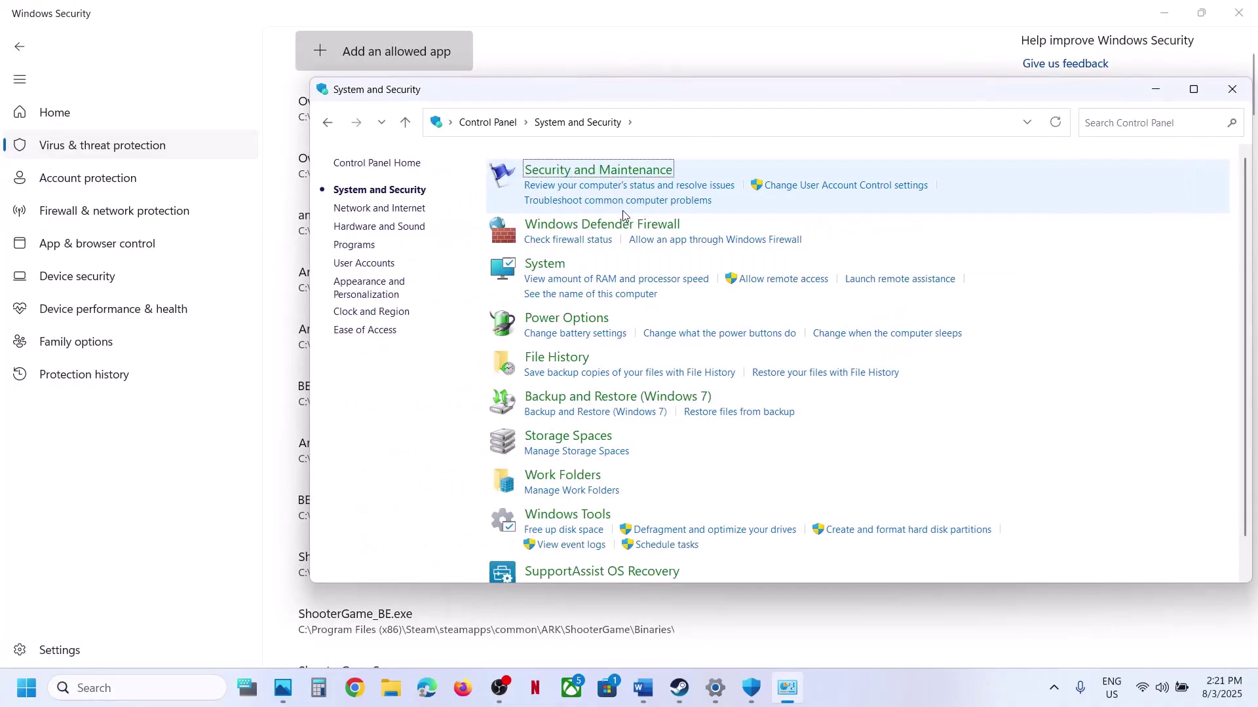
pyautogui.click(603, 225)
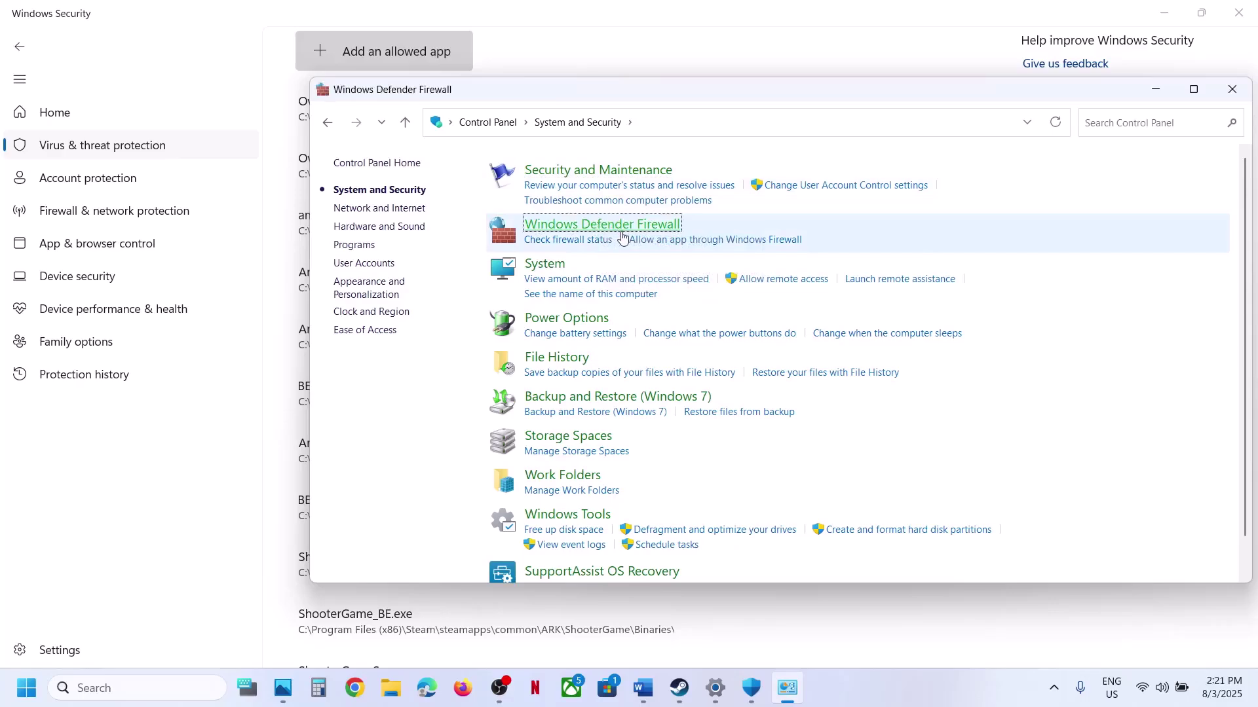
pyautogui.click(411, 206)
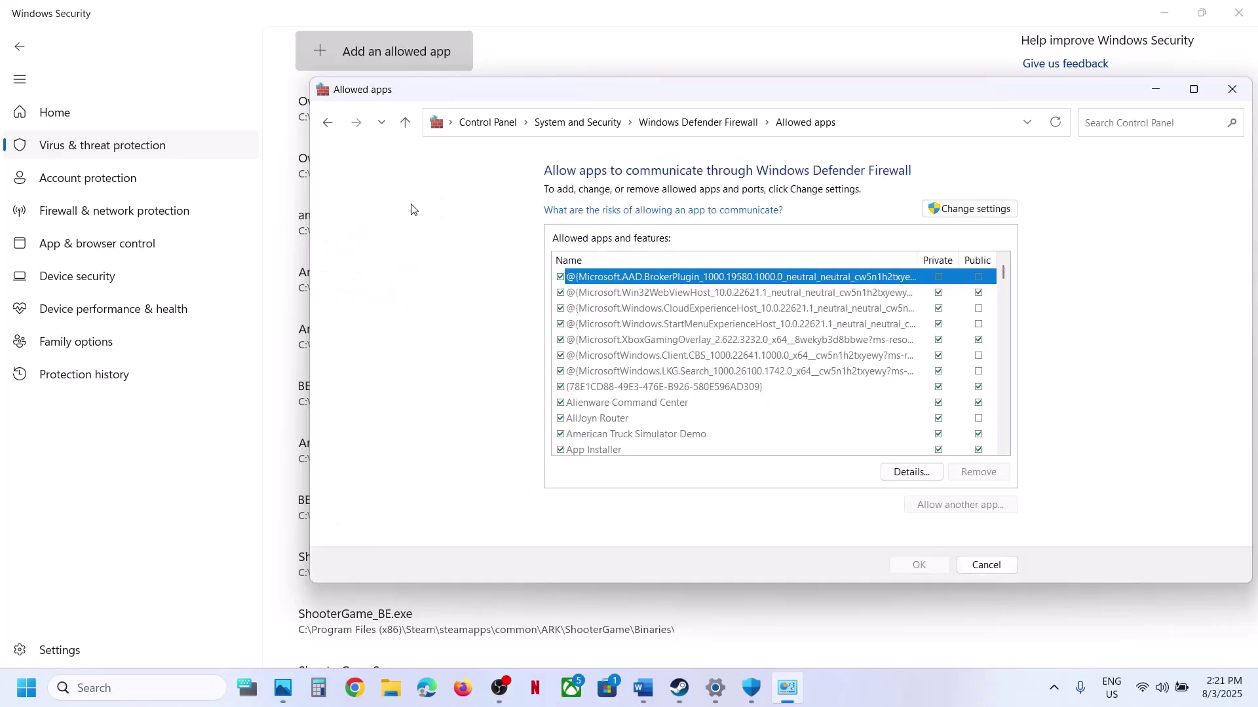
pyautogui.click(946, 217)
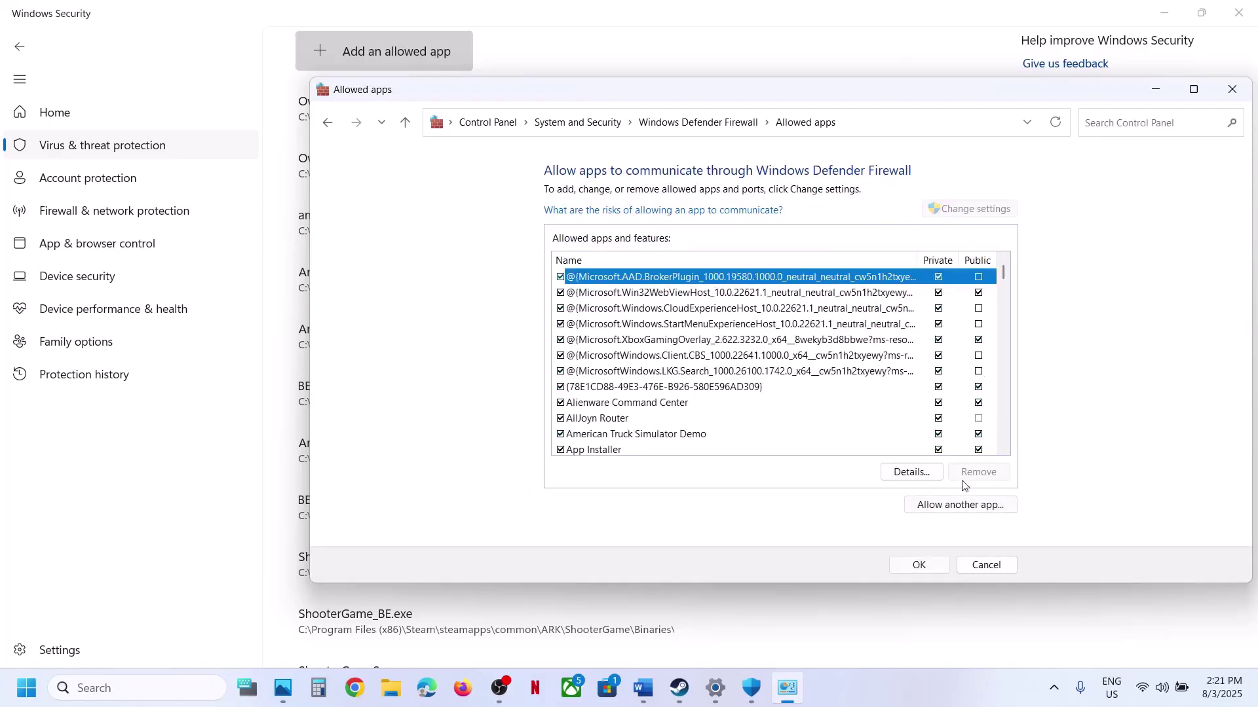
# Try to add the MageArena application from Steam's common\Mage Arena folder to the firewall's allowed apps, then close the dialog
pyautogui.click(948, 504)
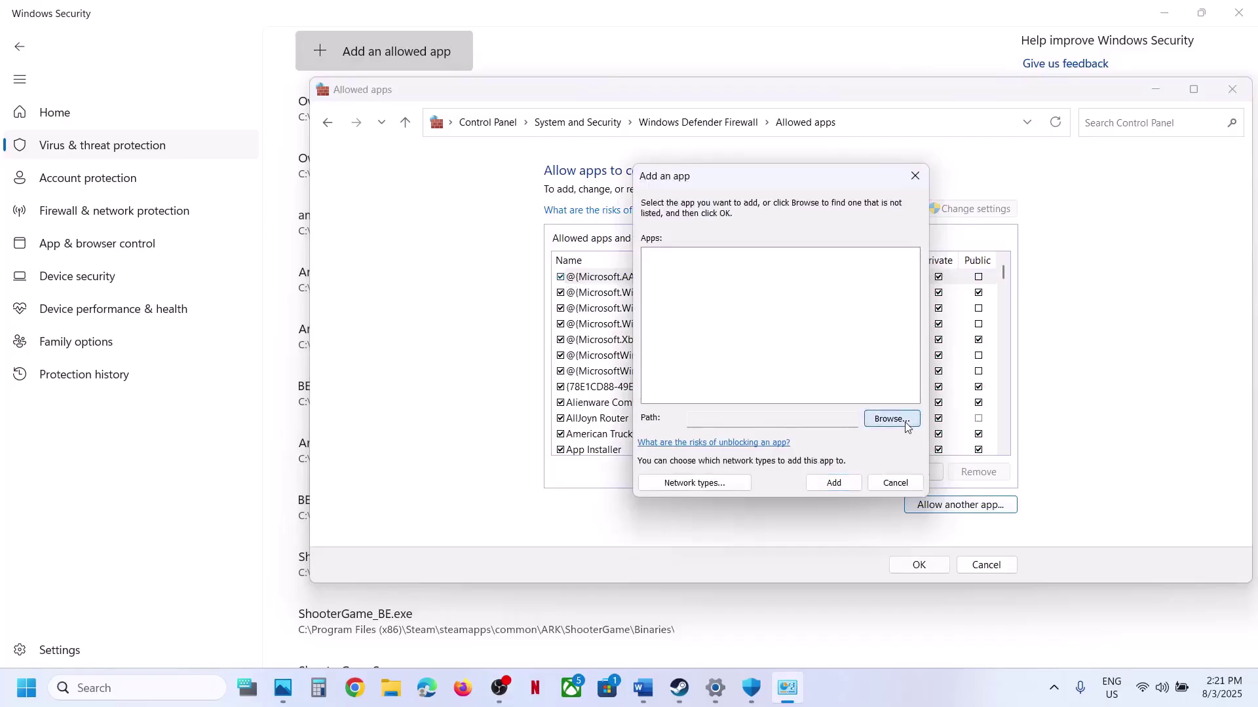
pyautogui.click(892, 419)
pyautogui.click(822, 234)
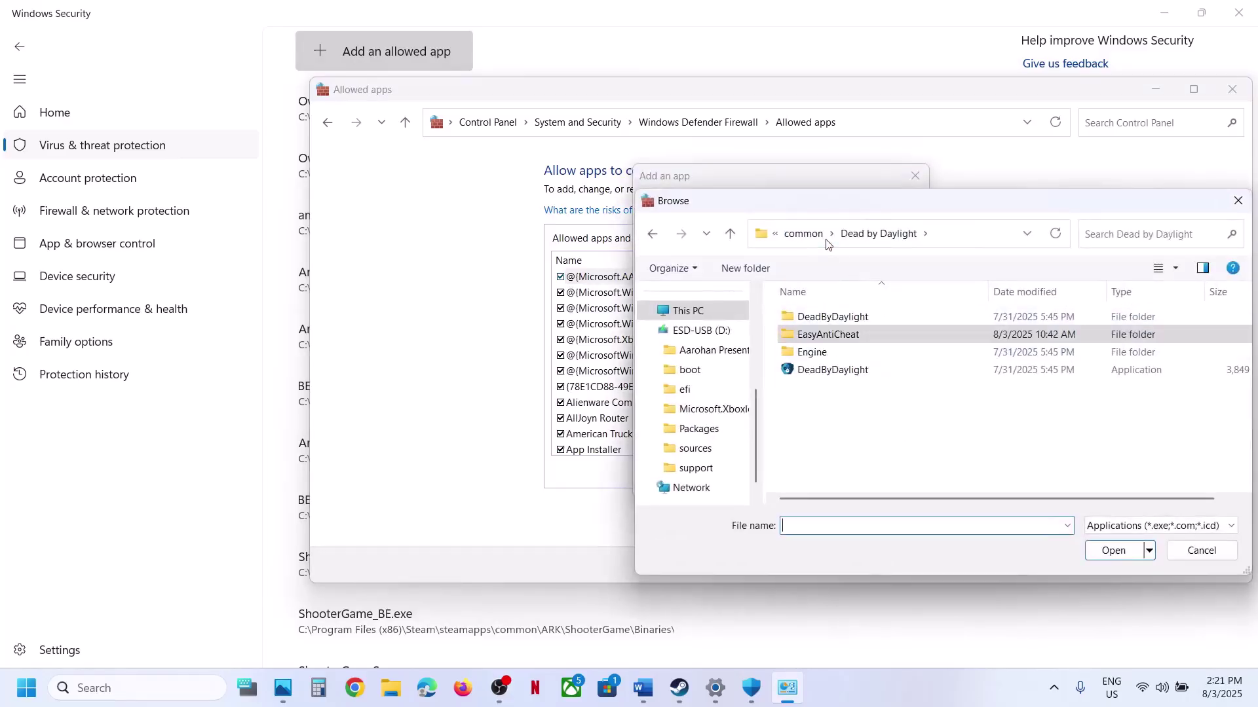
pyautogui.click(813, 236)
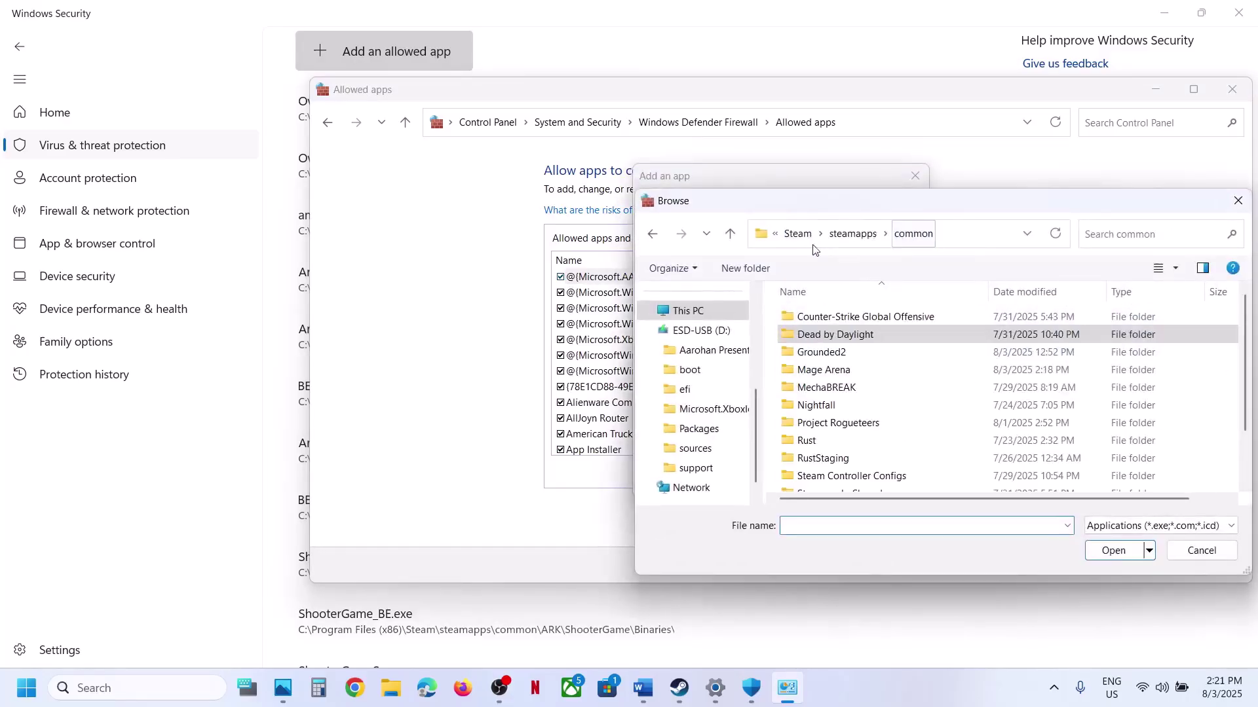
pyautogui.click(828, 373)
pyautogui.doubleClick(828, 372)
pyautogui.click(830, 390)
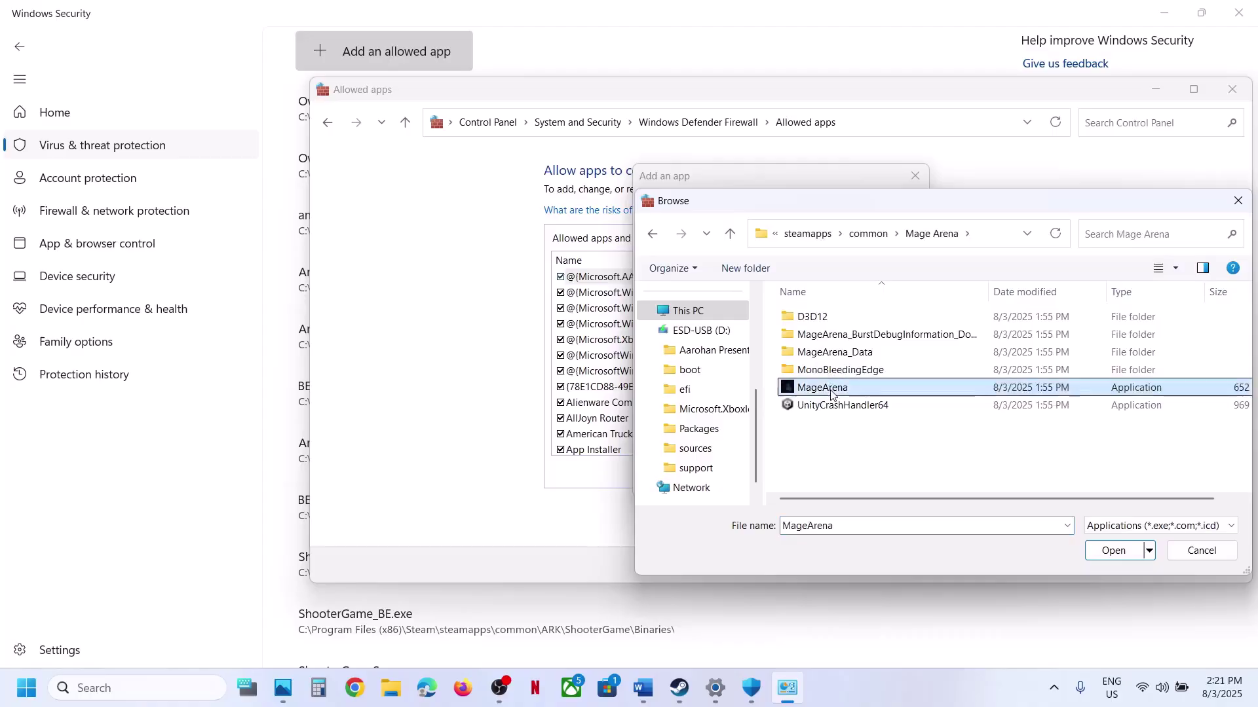
pyautogui.click(1102, 553)
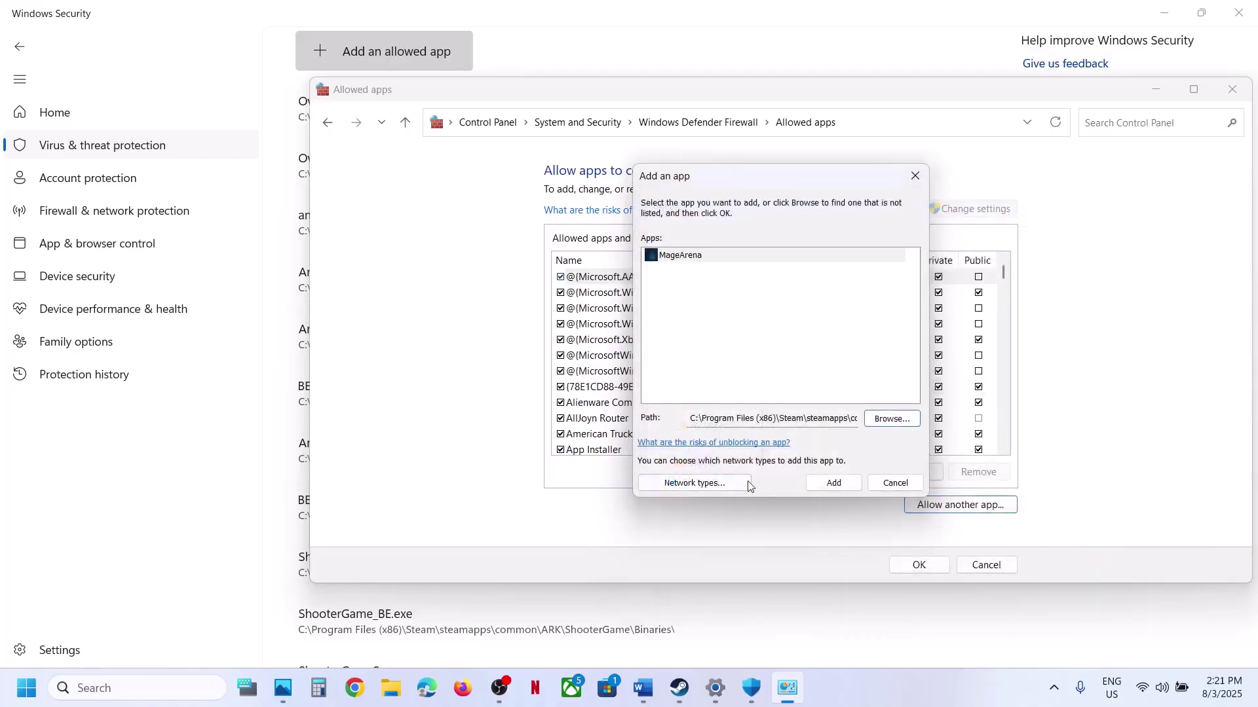
pyautogui.click(813, 485)
pyautogui.click(722, 403)
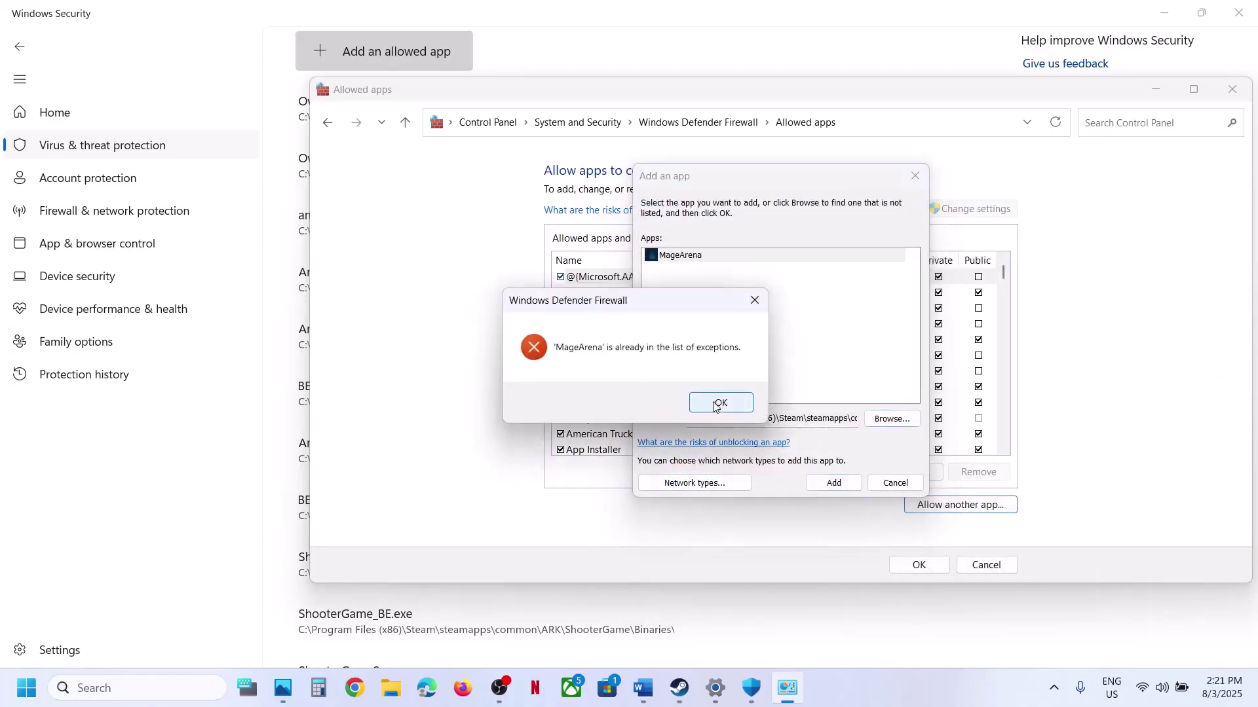
pyautogui.click(917, 177)
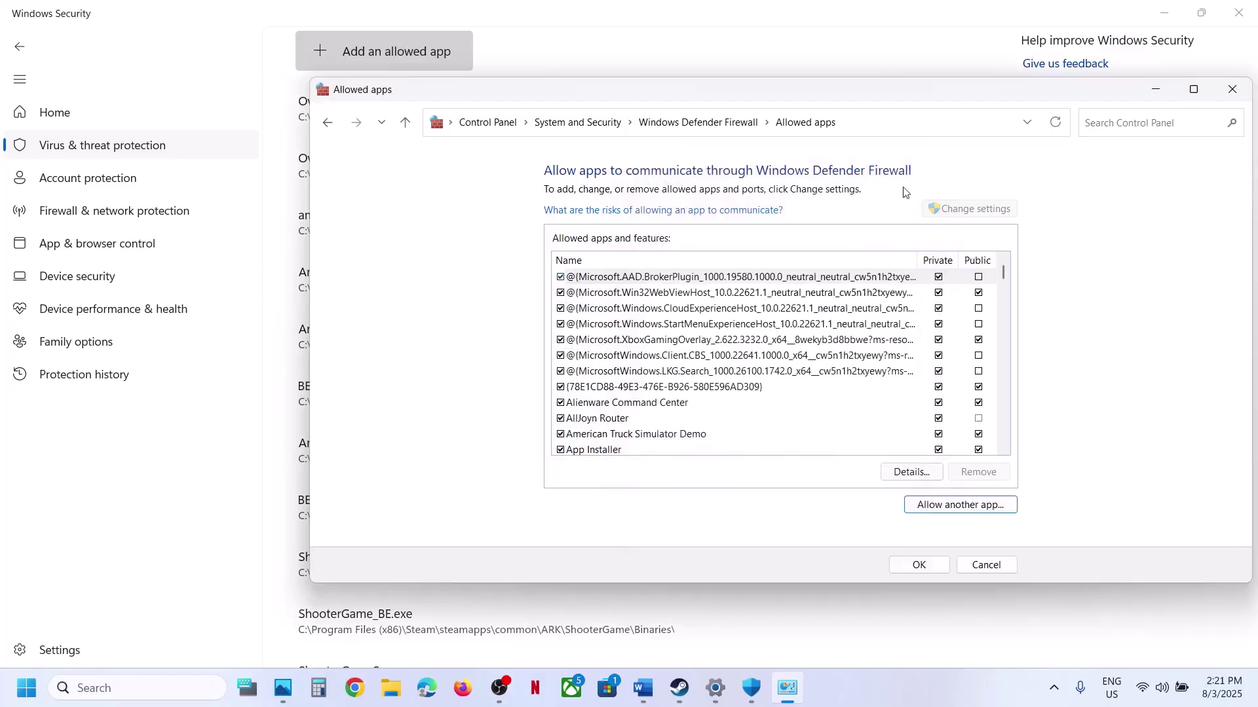
# Locate Mage Arena in the firewall's allowed apps, accept the list, and close Control Panel, Windows Security and Settings
pyautogui.click(729, 386)
pyautogui.press('m')
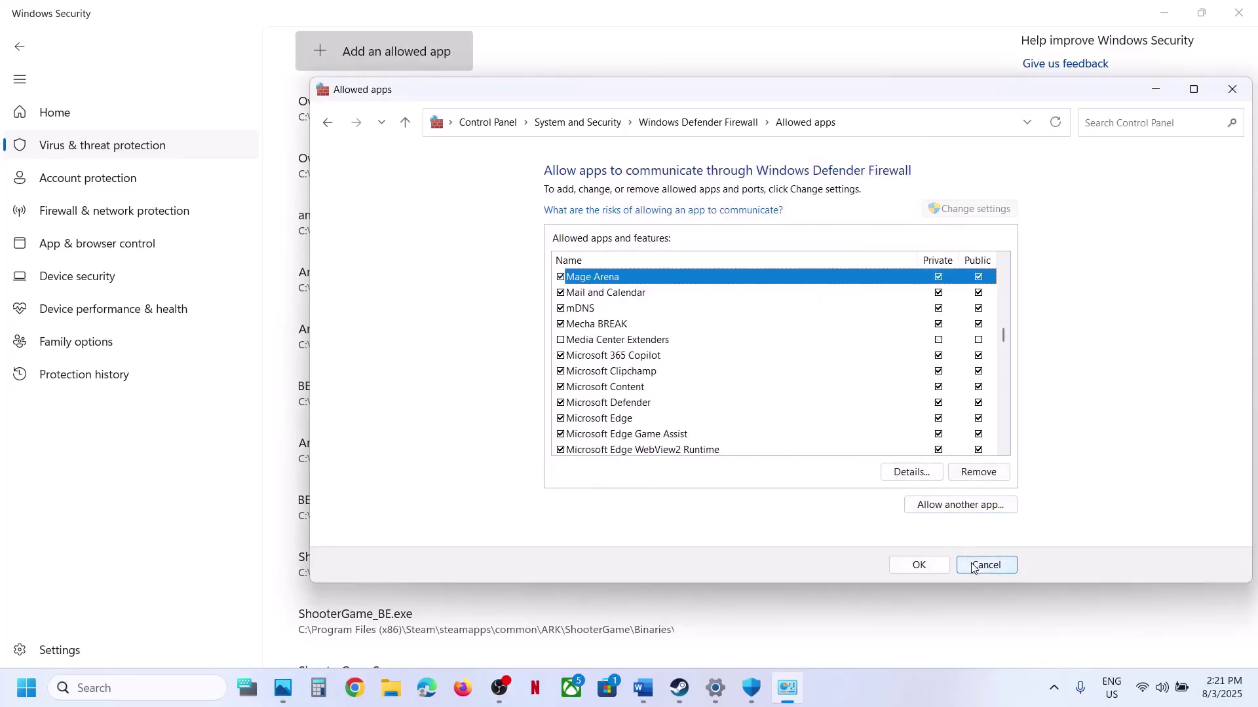
pyautogui.click(919, 565)
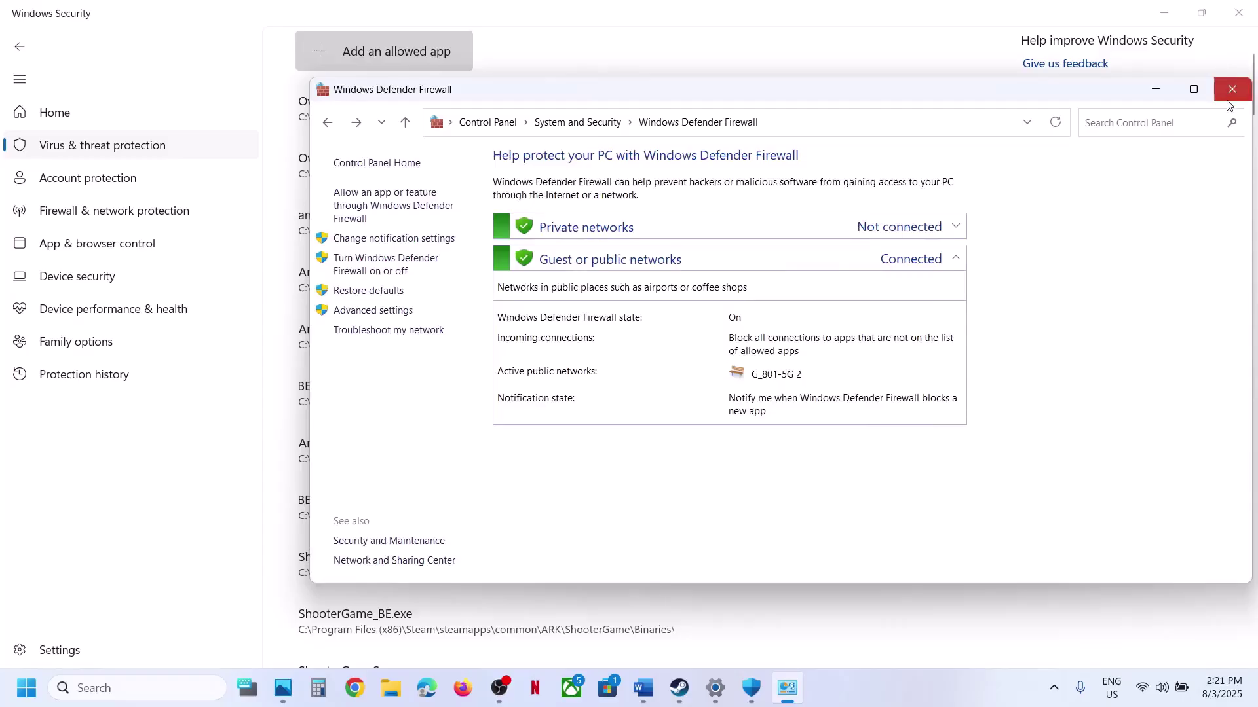
pyautogui.click(1231, 89)
pyautogui.click(1237, 18)
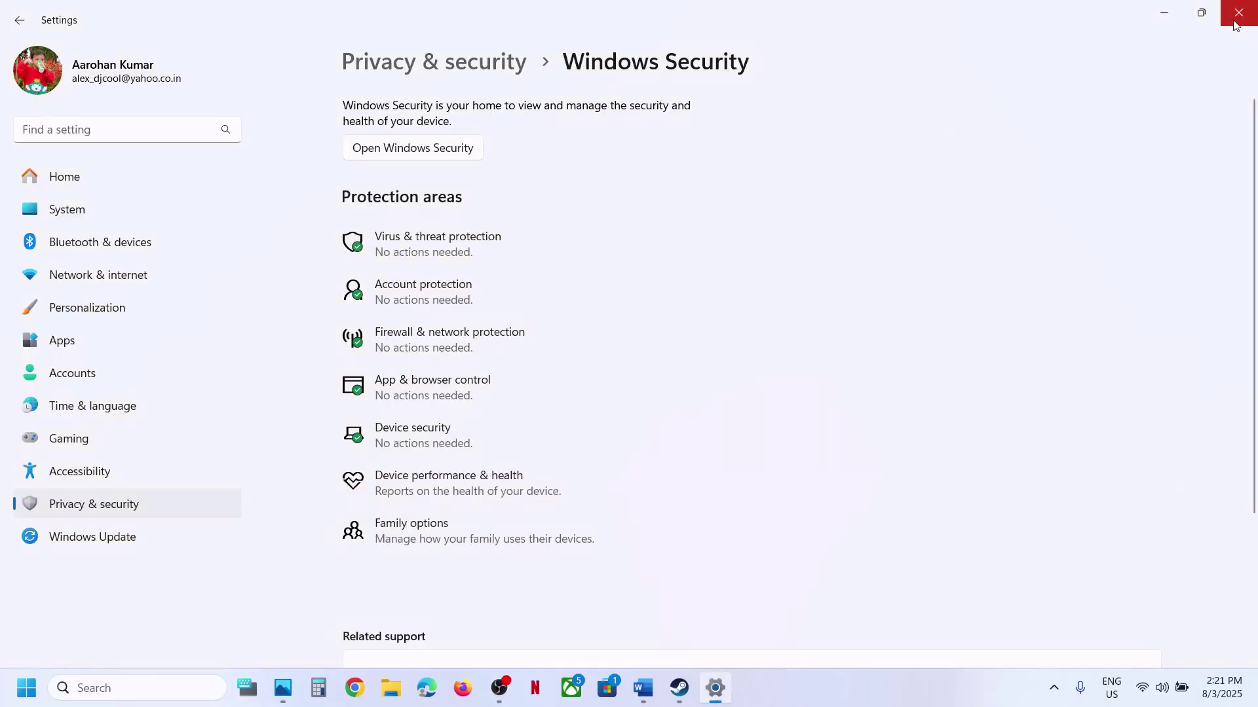
pyautogui.click(1234, 21)
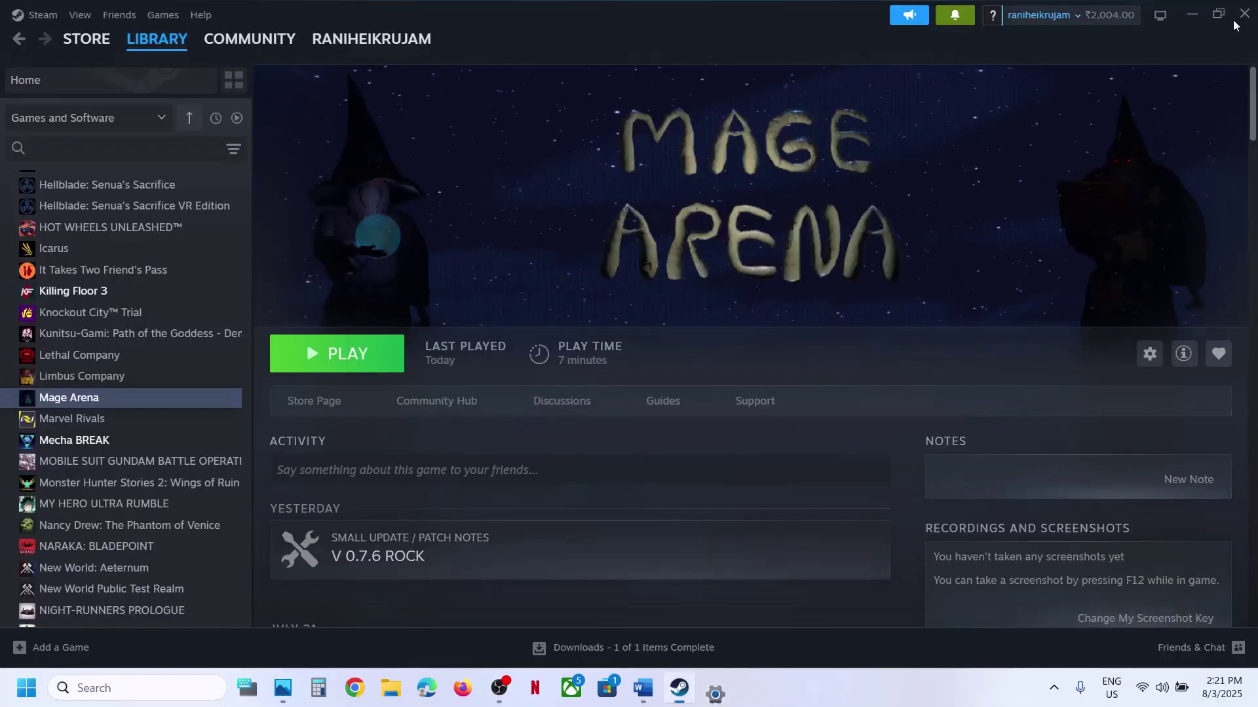
# Switch to the Word document and read the rest of Step 4, highlighting the passage about third-party antivirus programs
pyautogui.click(643, 688)
pyautogui.scroll(-1, 578, 396)
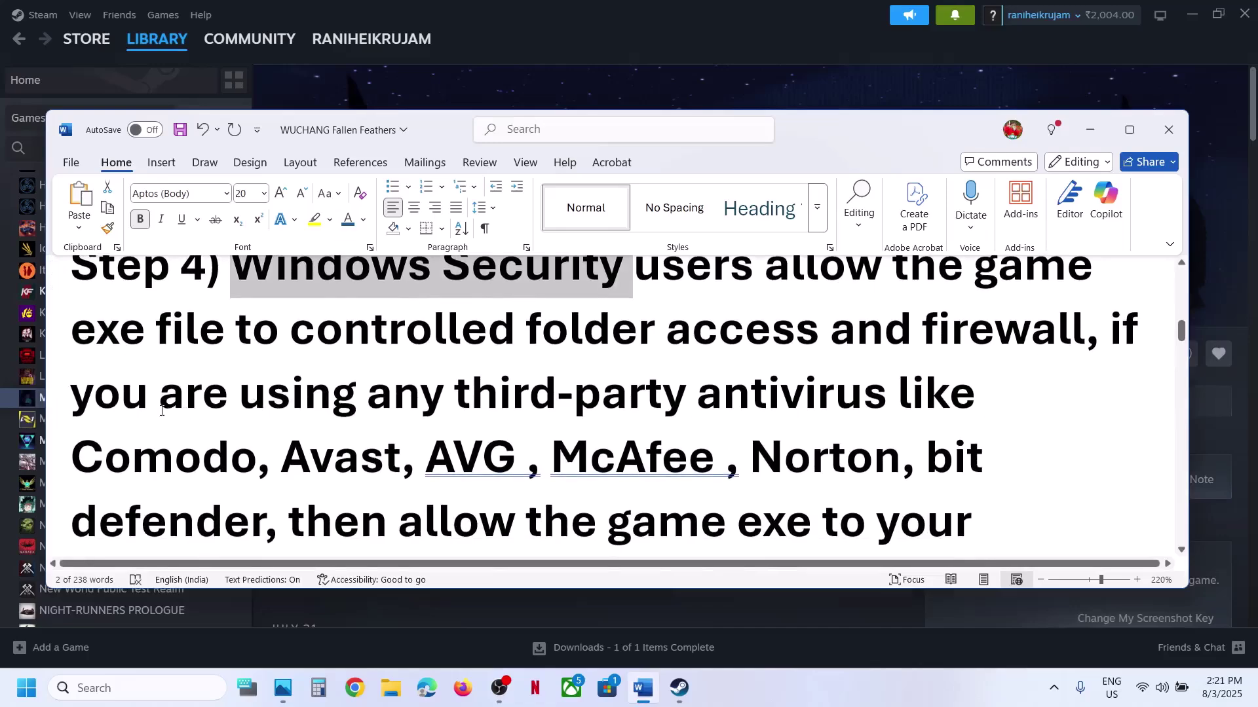
pyautogui.moveTo(157, 407); pyautogui.dragTo(492, 465)
pyautogui.scroll(-2, 491, 465)
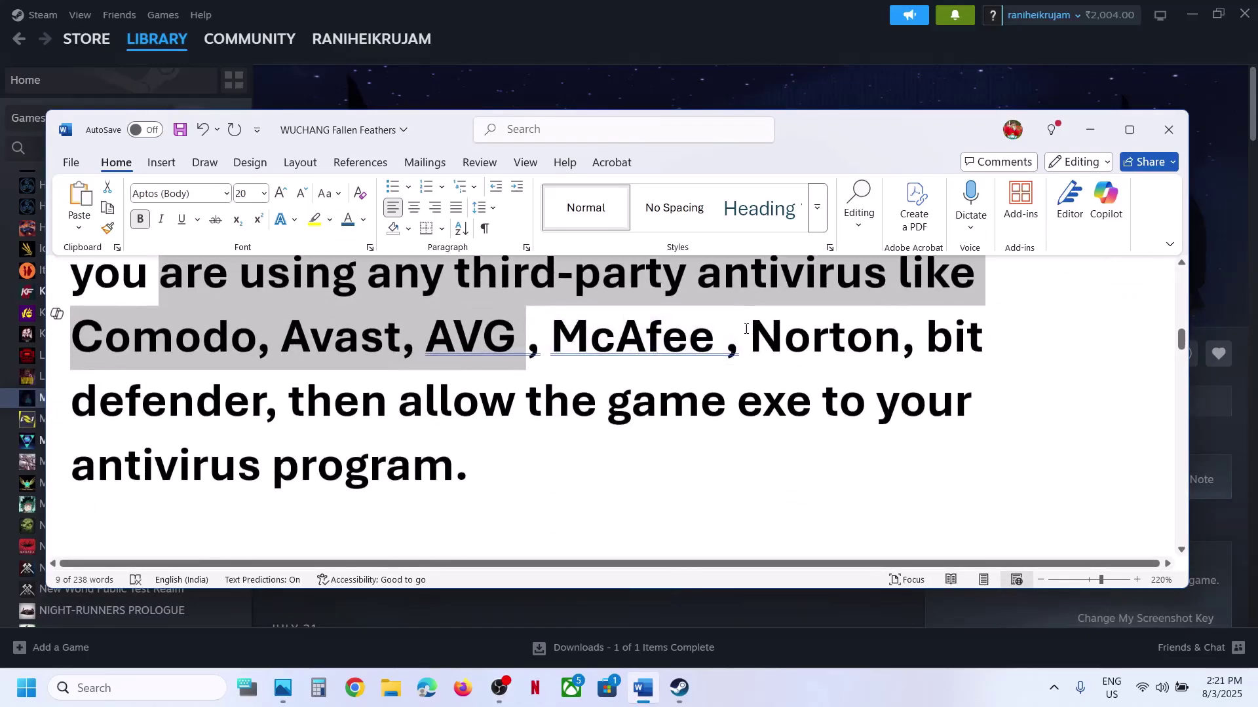
pyautogui.click(470, 336)
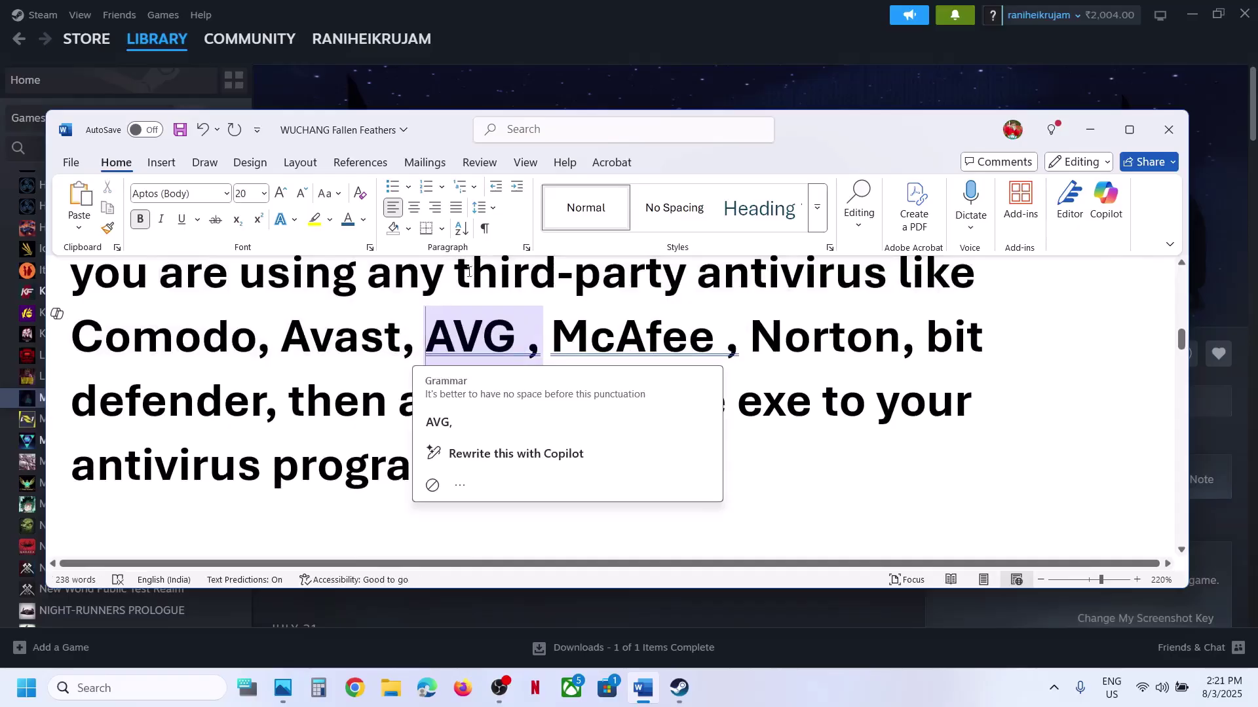
pyautogui.moveTo(576, 314); pyautogui.dragTo(493, 453)
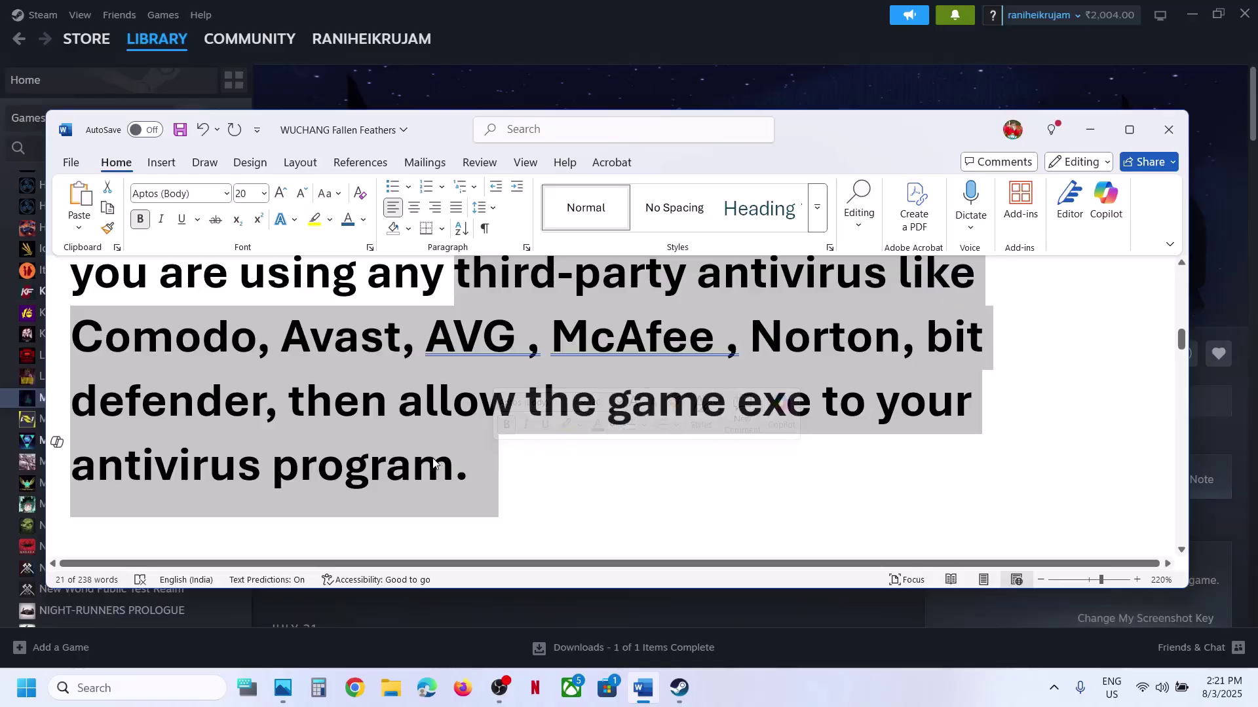
# Select the NVIDIA driver download link in the Word document and open that address in Chrome to view the Manual Driver Search form
pyautogui.scroll(-5, 433, 459)
pyautogui.scroll(-2, 433, 458)
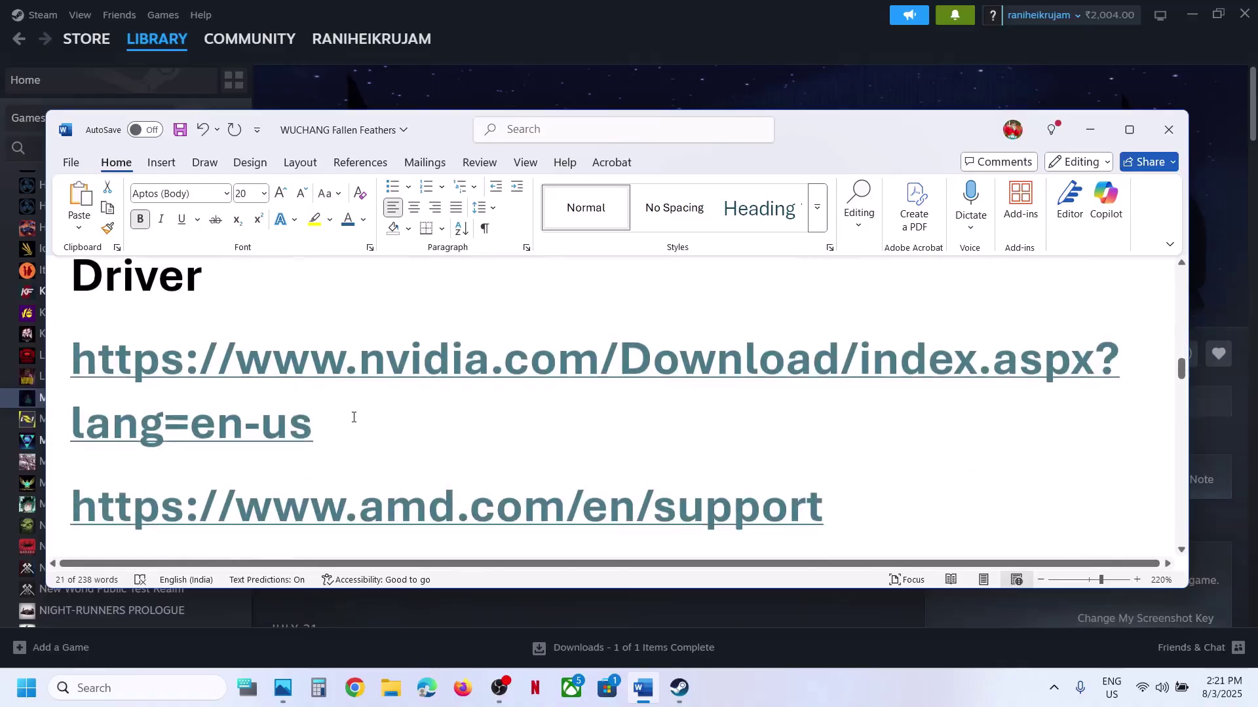
pyautogui.doubleClick(57, 400)
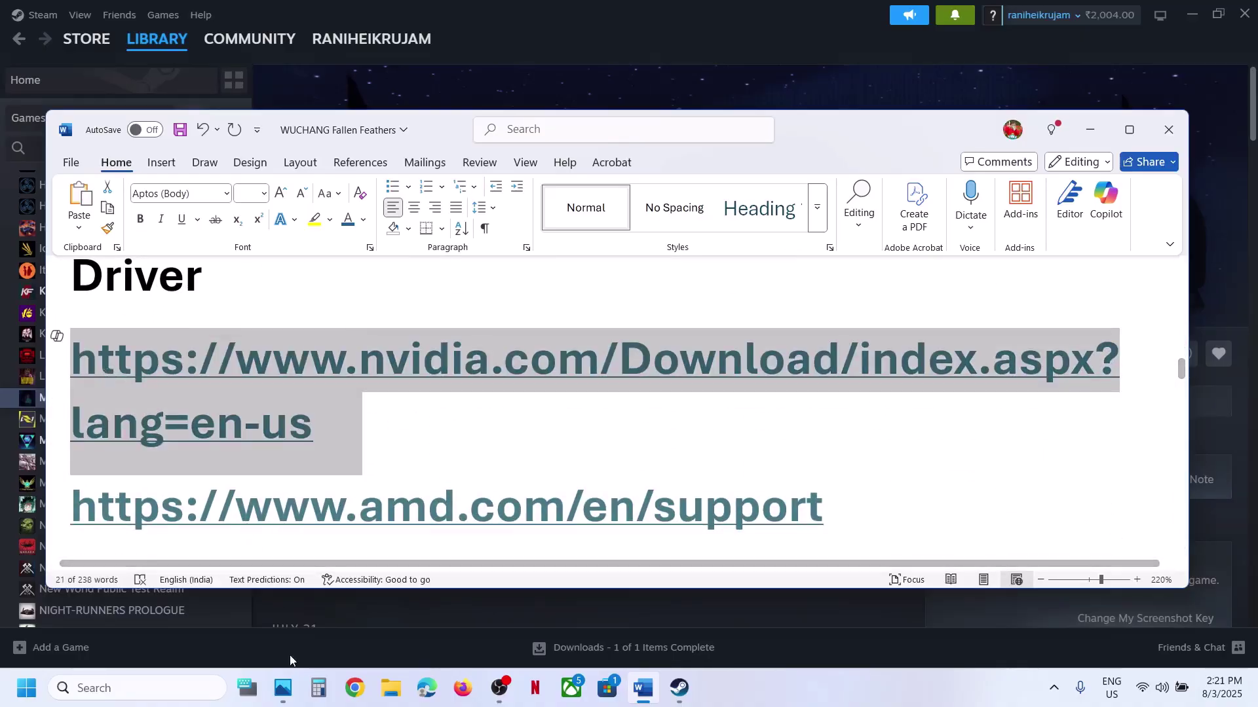
pyautogui.click(355, 687)
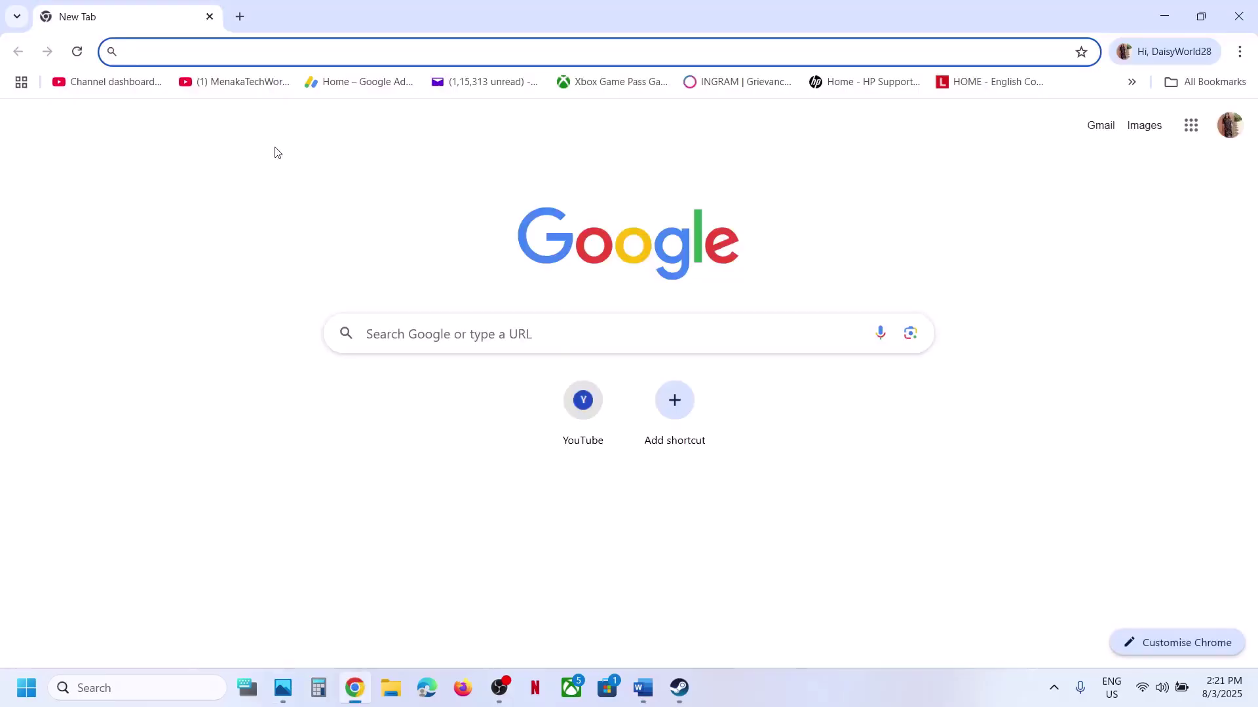
pyautogui.write('nvidia.com/Download/index.aspx?lang=en-us')
pyautogui.press('Return')
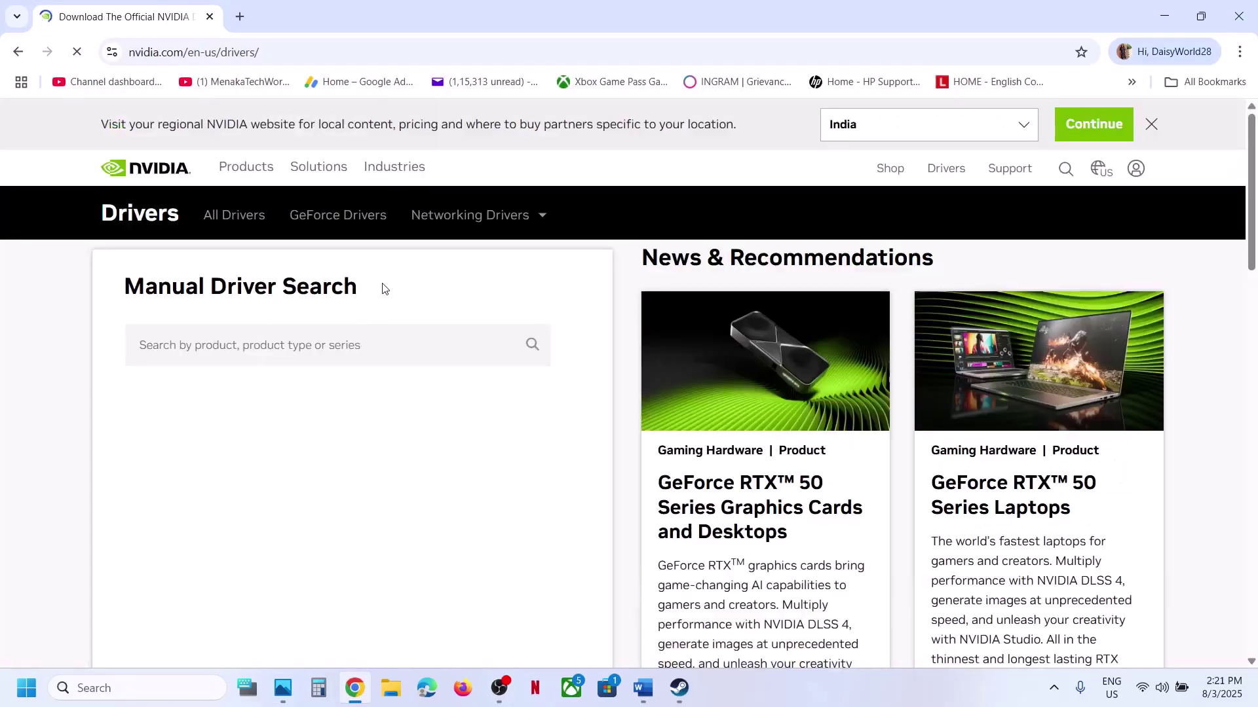
pyautogui.scroll(-6, 303, 388)
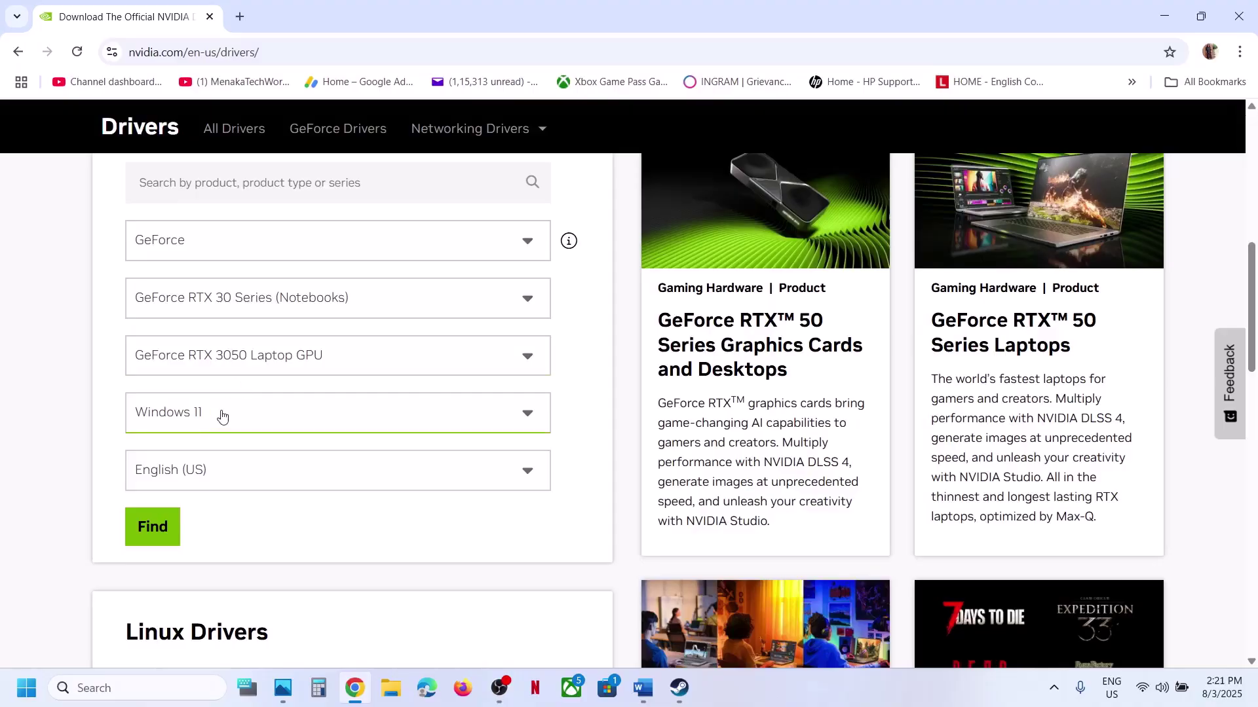
# Find drivers for the GeForce RTX 3050 Laptop GPU on Windows 11 and download GeForce Game Ready Driver 580.88
pyautogui.click(146, 541)
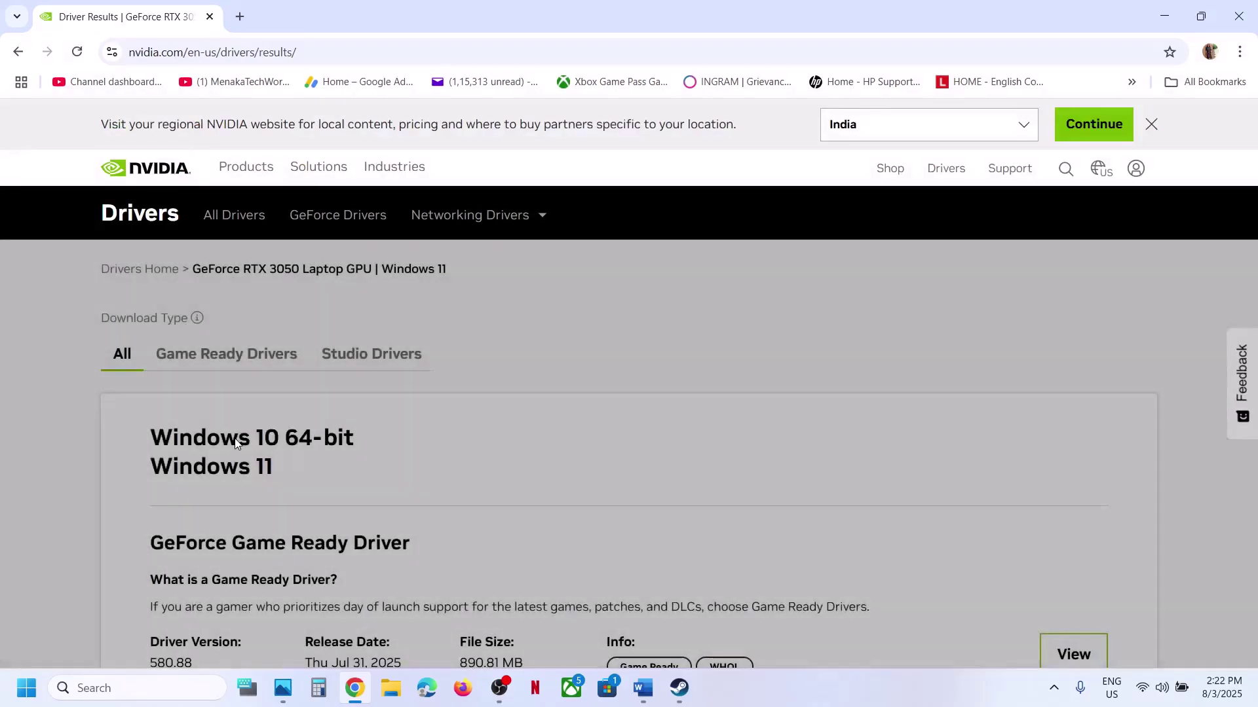
pyautogui.scroll(-2, 236, 437)
pyautogui.scroll(-3, 236, 438)
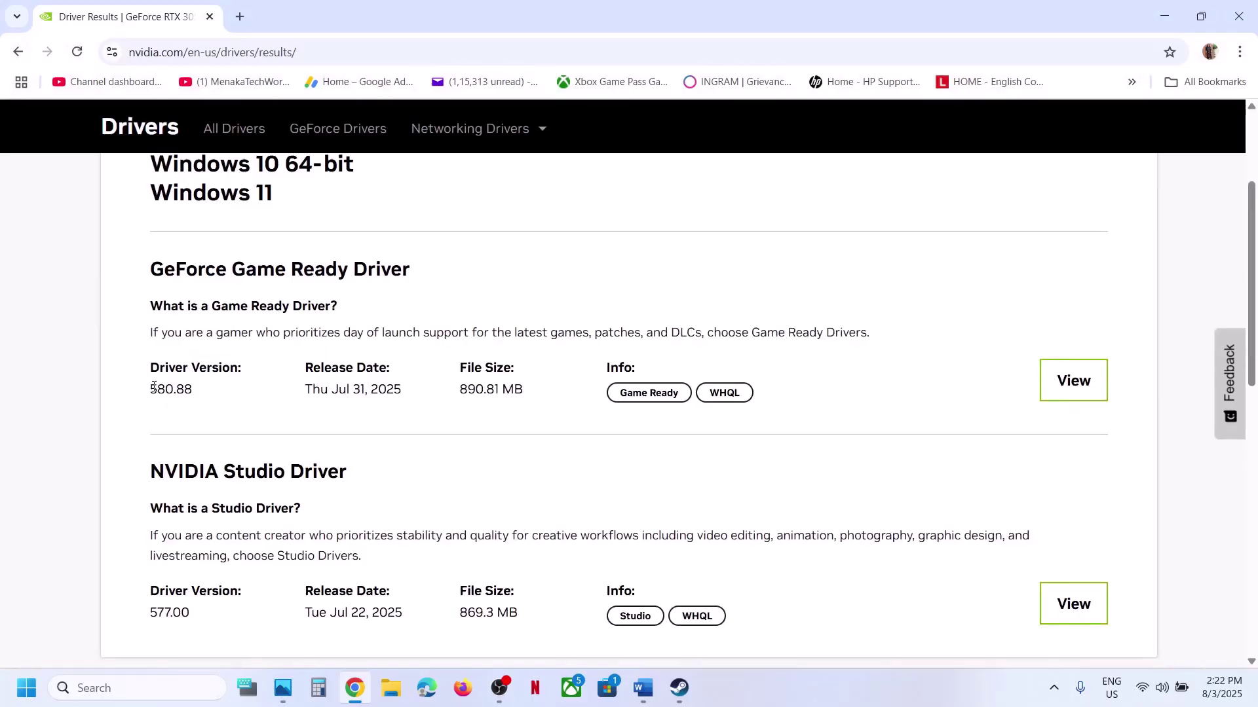
pyautogui.moveTo(153, 387); pyautogui.dragTo(220, 389)
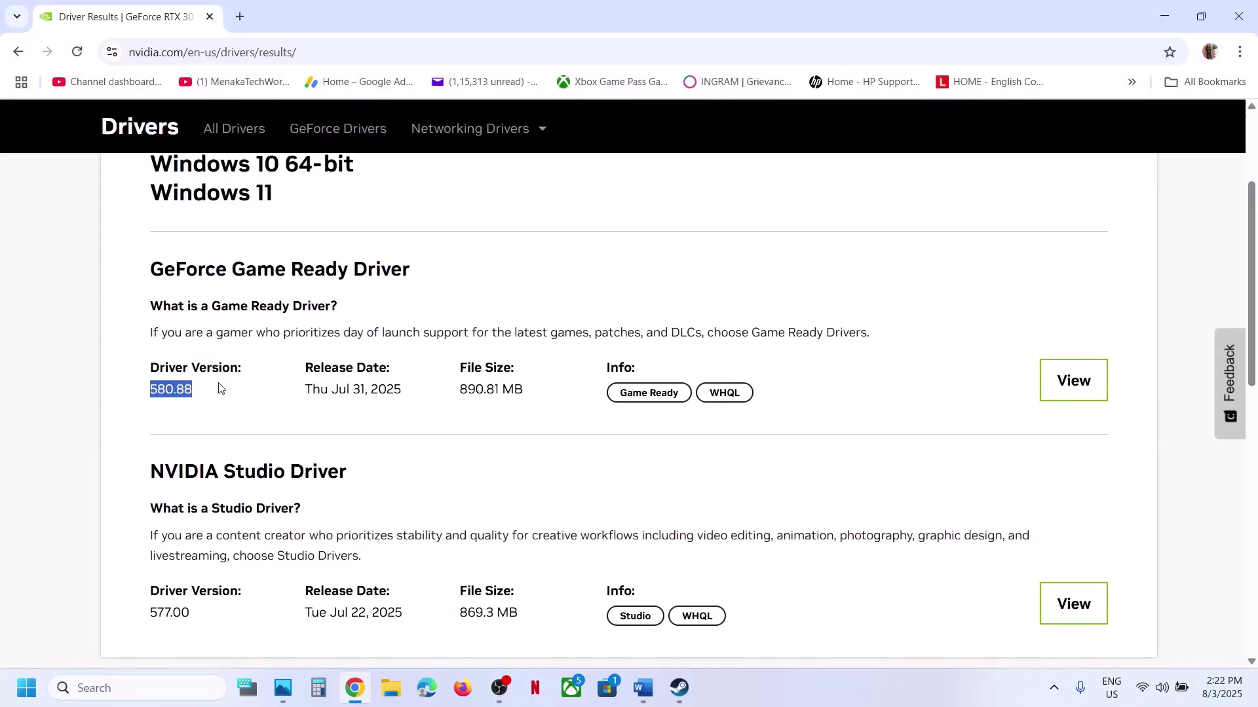
pyautogui.click(1082, 375)
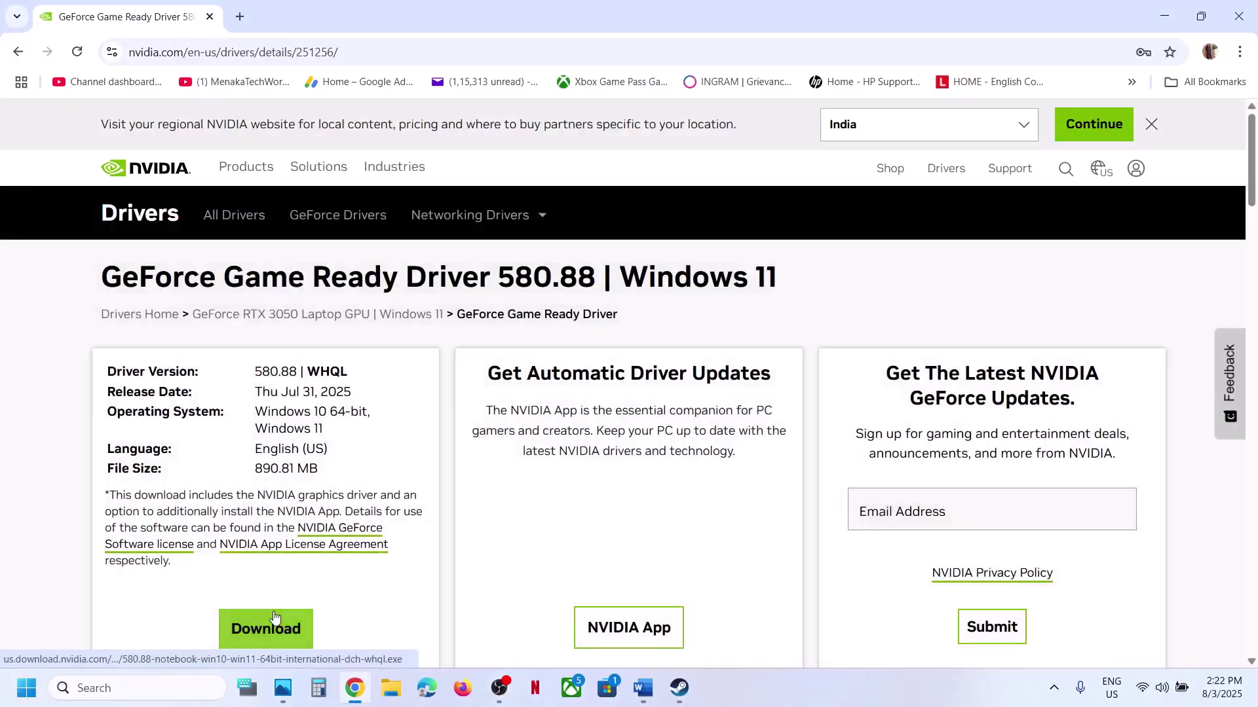
pyautogui.click(275, 616)
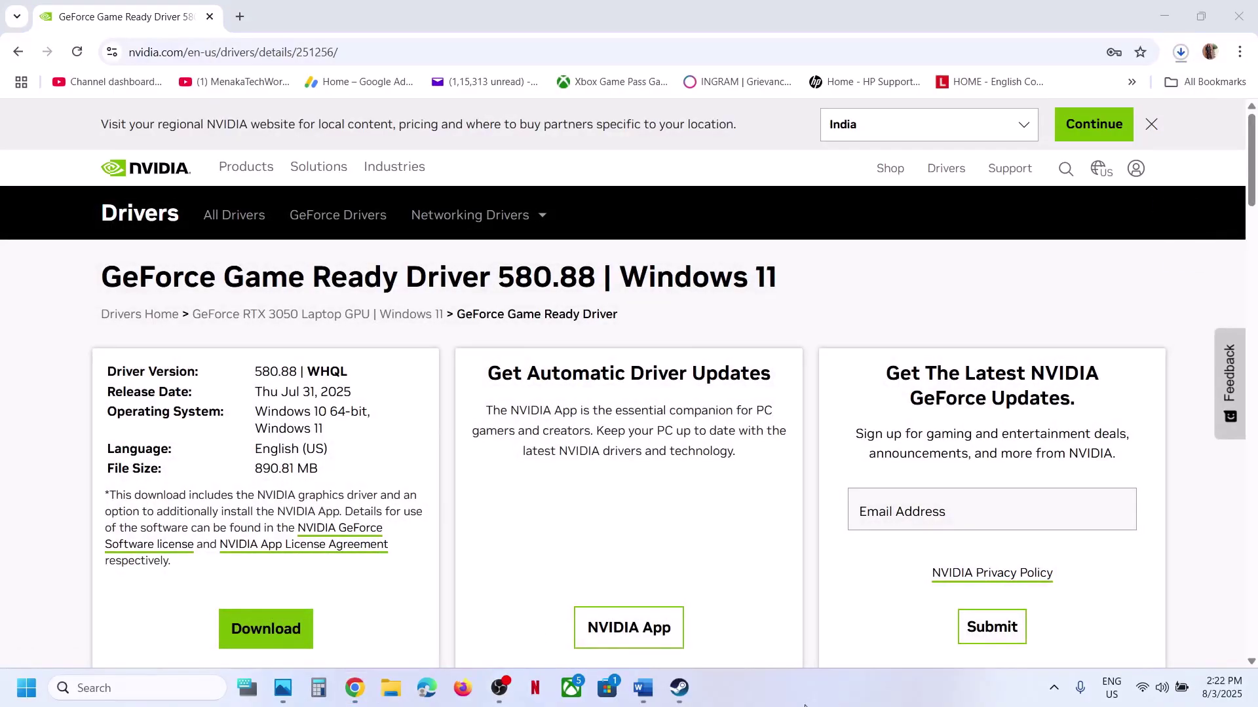
# Run the downloaded NVIDIA installer, accept the license for the graphics driver and NVIDIA App, and choose Custom with a clean installation
pyautogui.click(1181, 55)
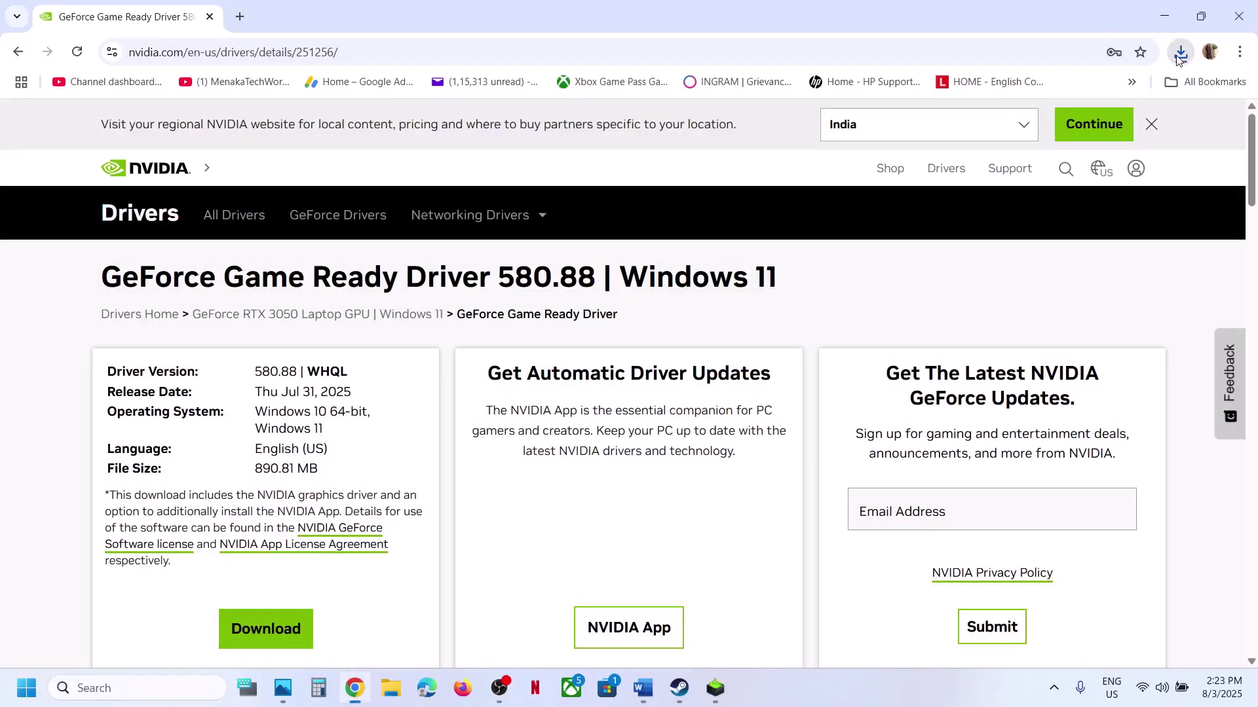
pyautogui.click(845, 340)
pyautogui.click(713, 689)
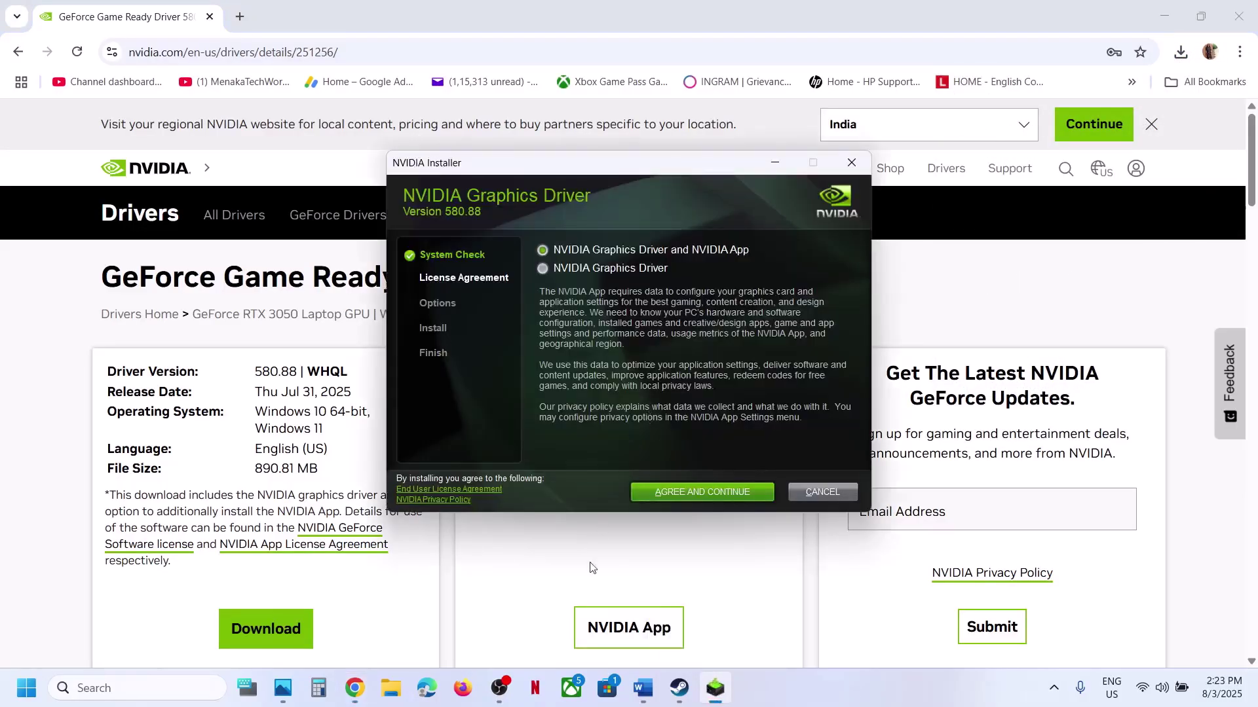
pyautogui.click(710, 494)
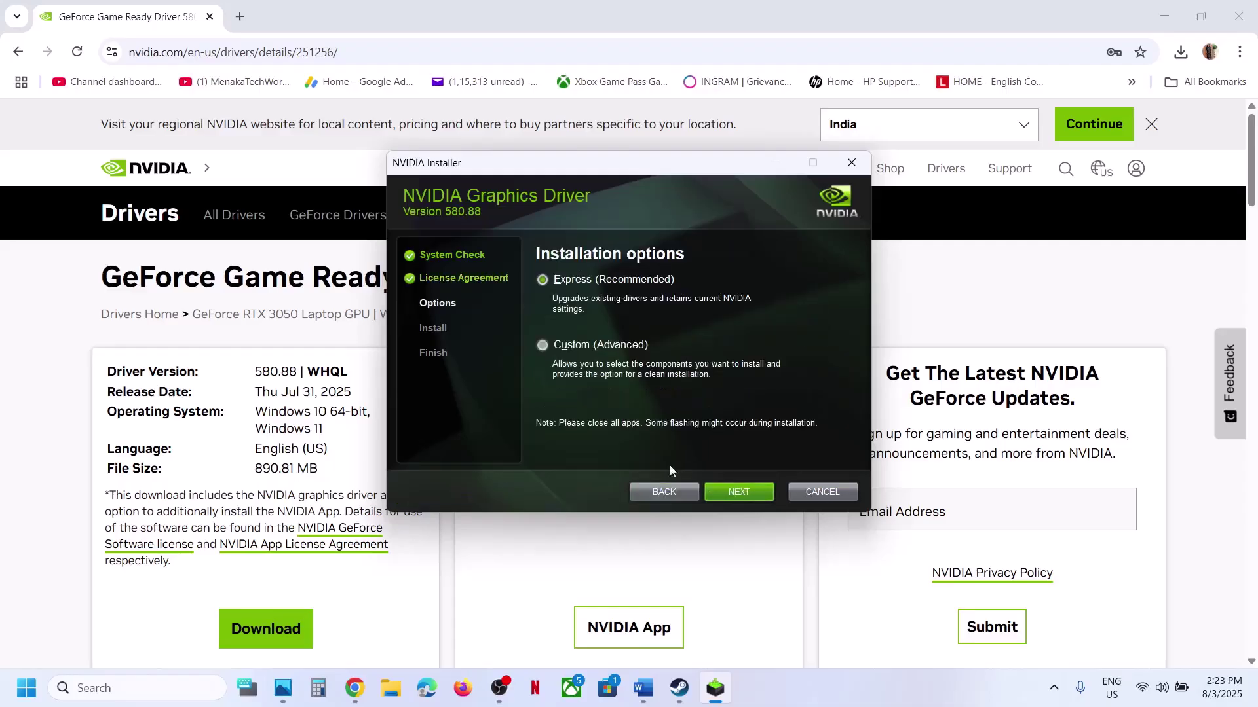
pyautogui.click(588, 344)
pyautogui.click(726, 491)
pyautogui.click(574, 402)
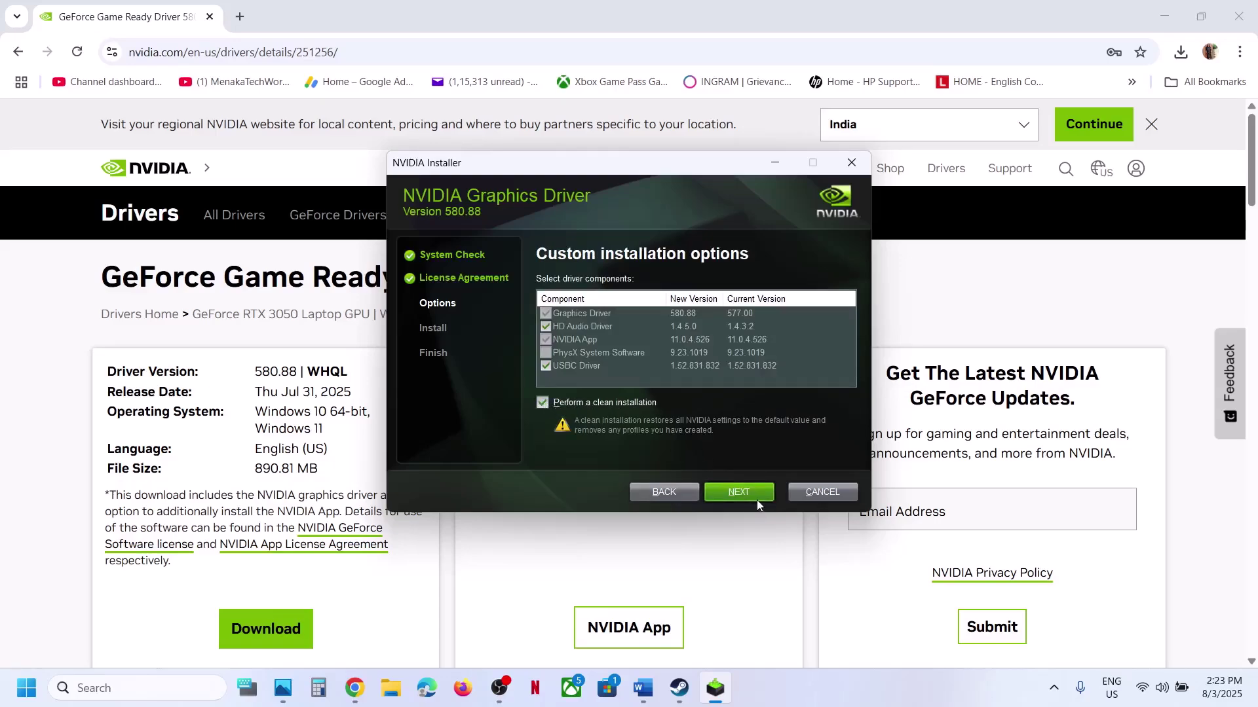
pyautogui.click(667, 552)
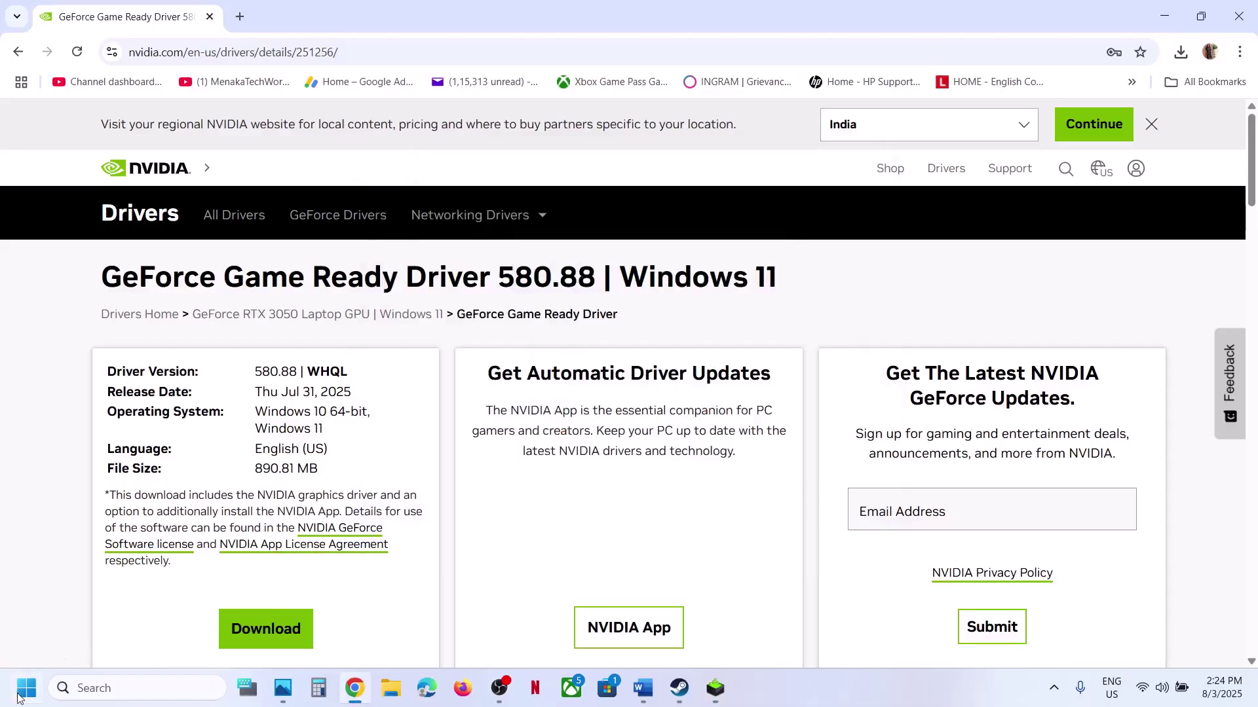
# View the Restart option among the computer's power choices and dismiss it without restarting
pyautogui.click(21, 696)
pyautogui.click(476, 630)
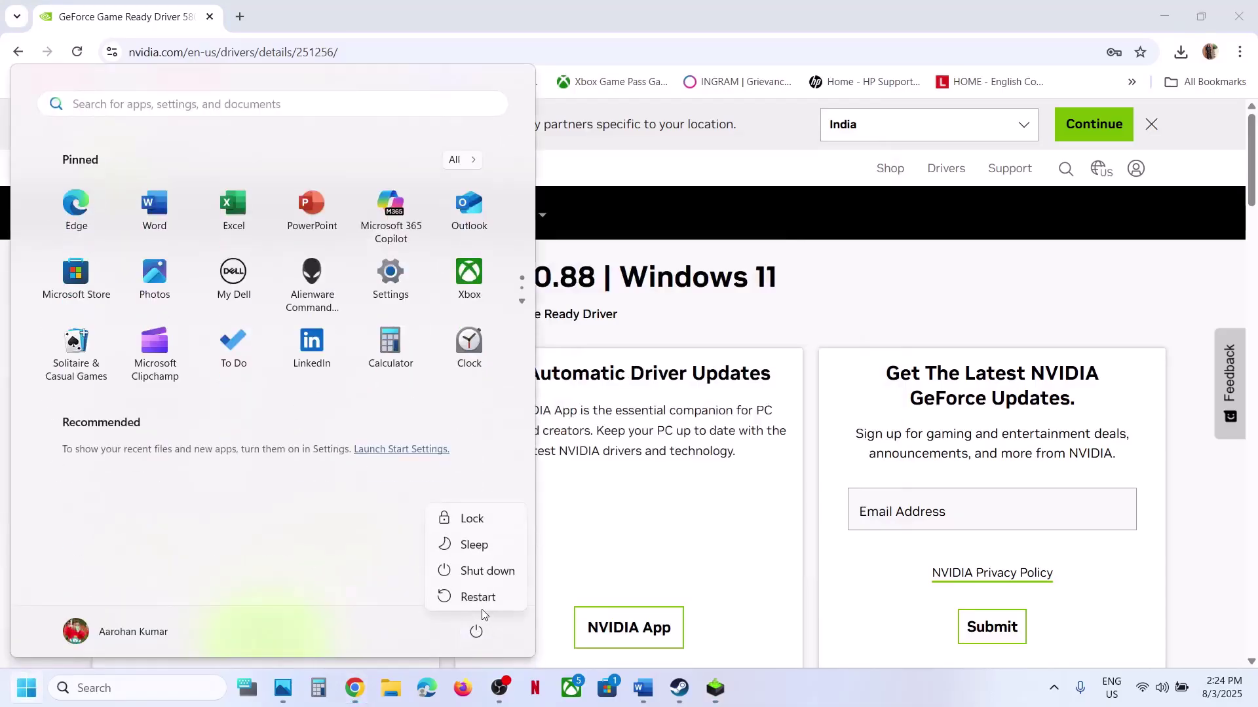
pyautogui.click(722, 494)
pyautogui.moveTo(722, 494); pyautogui.dragTo(668, 675)
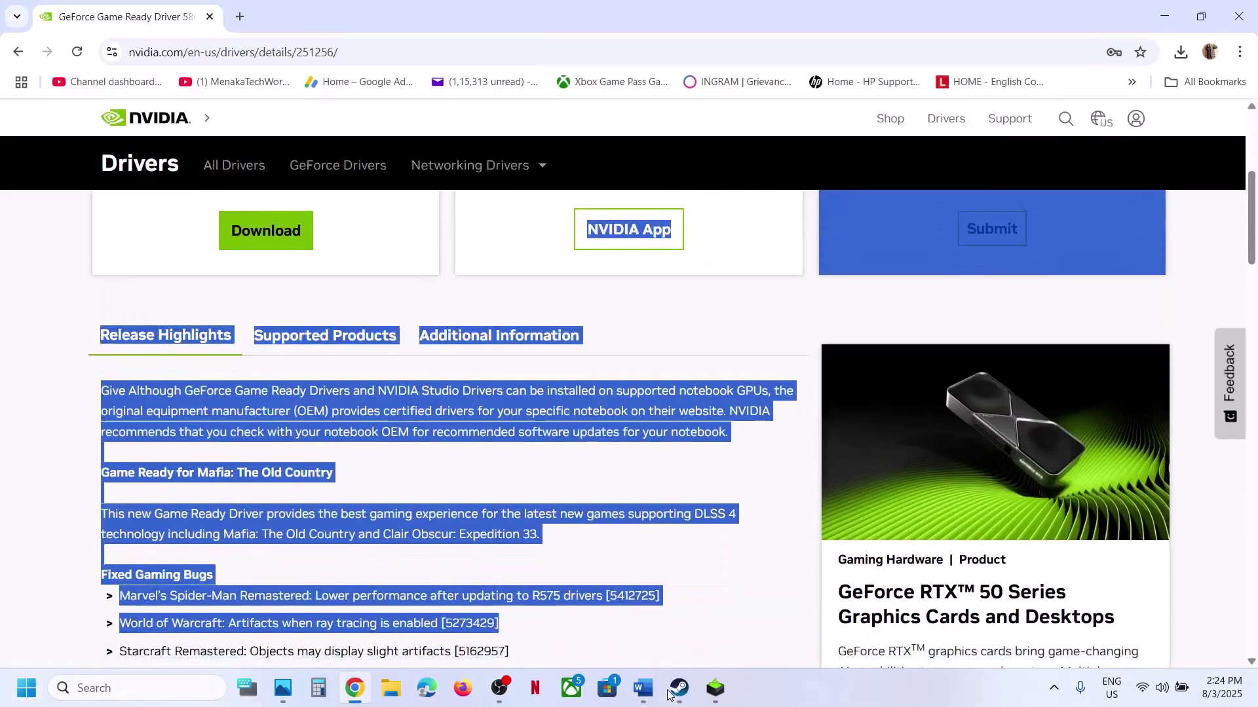
# Switch to the Word document and copy the word "graphics" from the Step 6 instructions
pyautogui.click(668, 693)
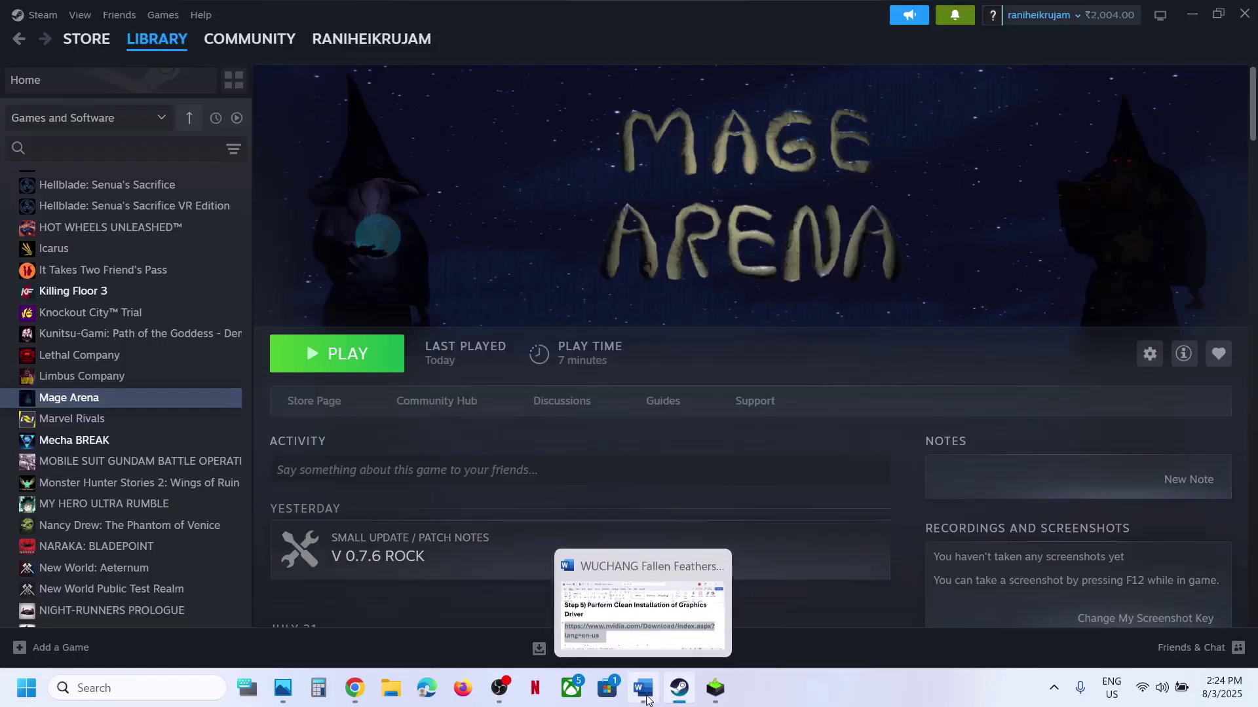
pyautogui.click(643, 687)
pyautogui.scroll(-5, 536, 419)
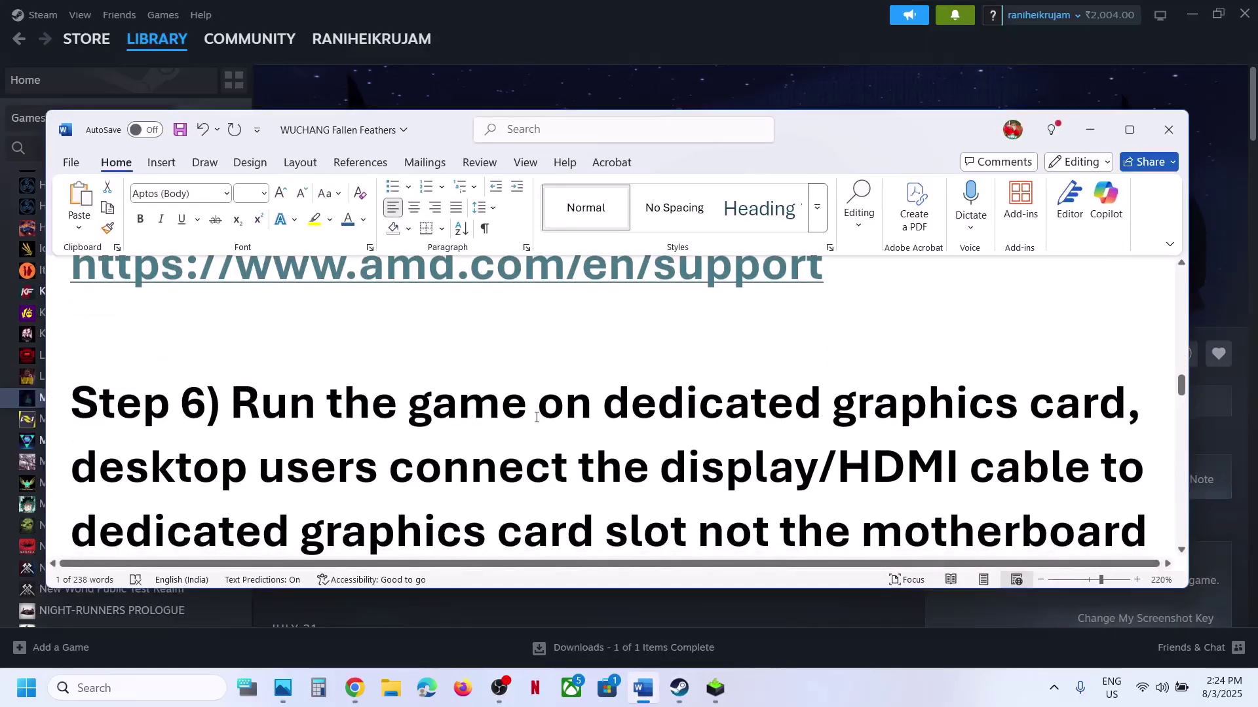
pyautogui.doubleClick(950, 401)
pyautogui.hotkey('ctrl', 'c')
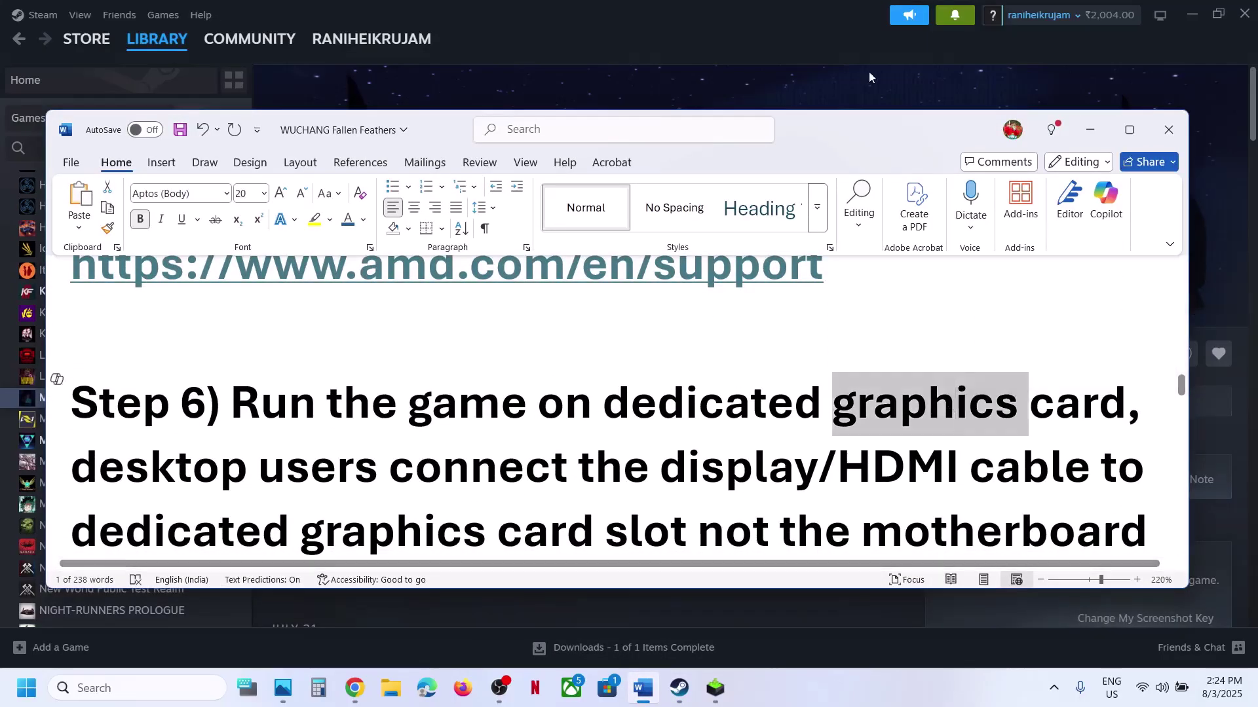
# Search Windows for the copied word and open the display's Graphics settings
pyautogui.click(852, 93)
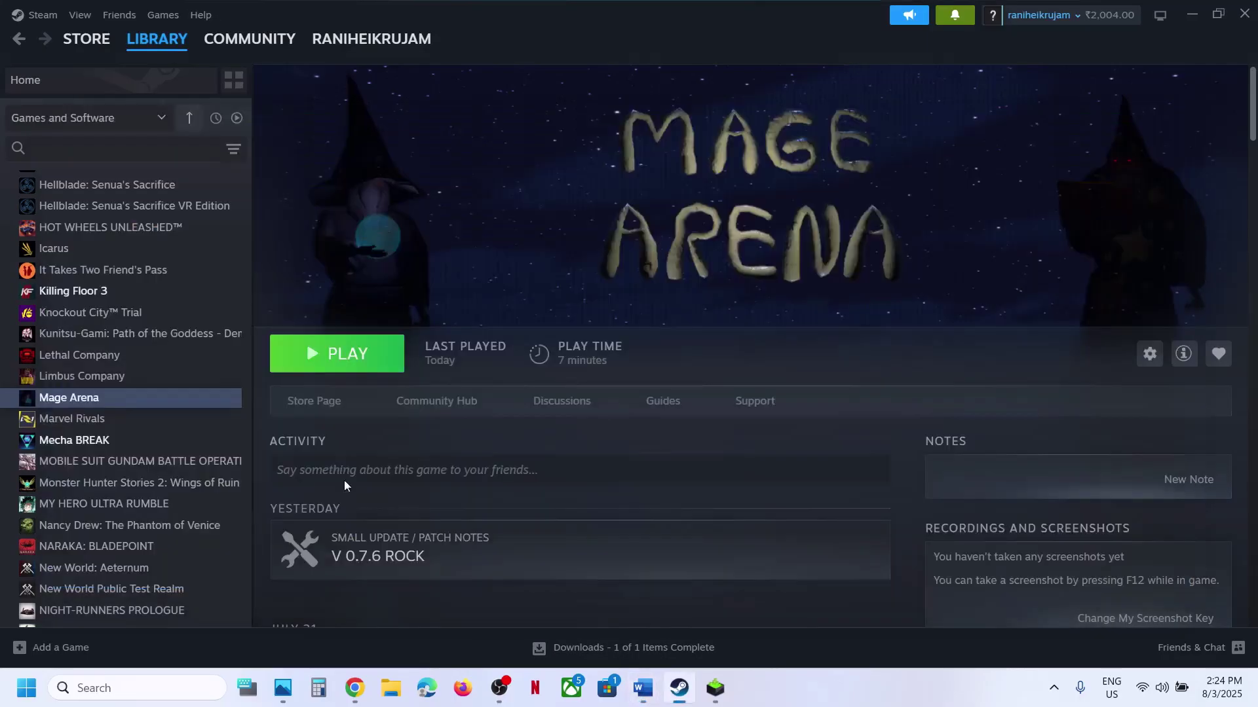
pyautogui.click(172, 680)
pyautogui.hotkey('ctrl', 'v')
pyautogui.click(191, 205)
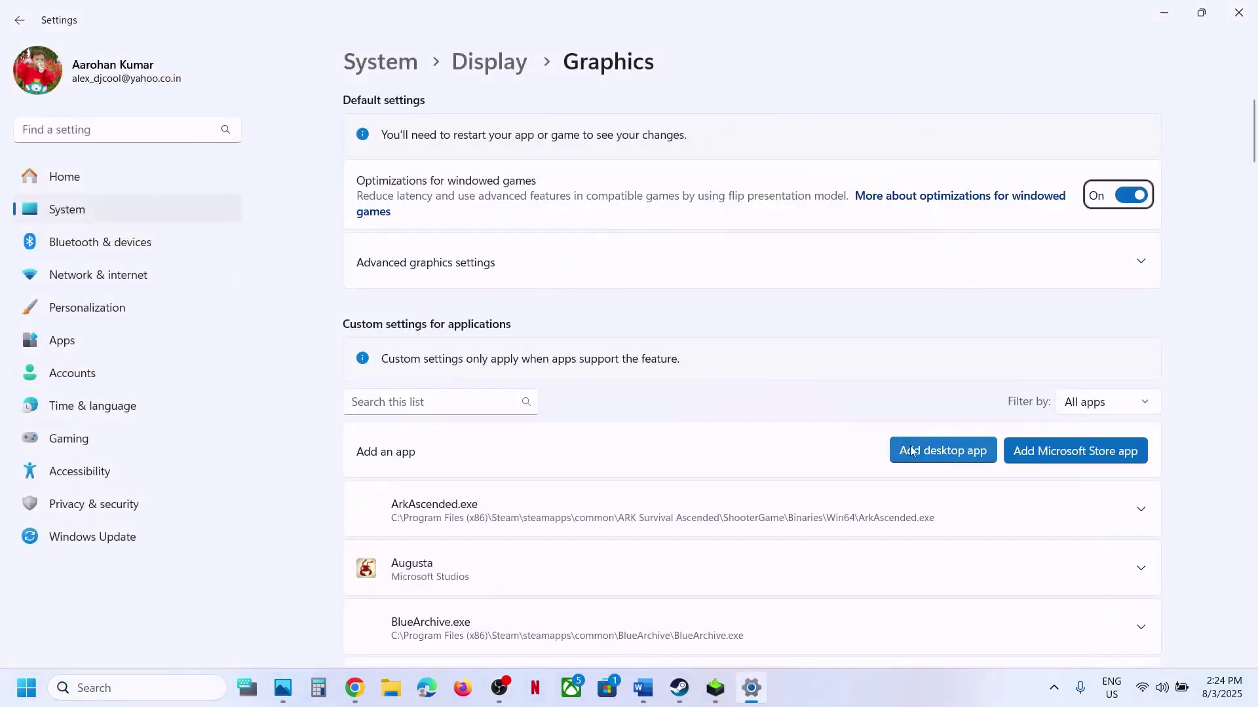
# Add the MageArena application from Steam's common\Mage Arena folder as a desktop app in the custom graphics settings
pyautogui.click(917, 448)
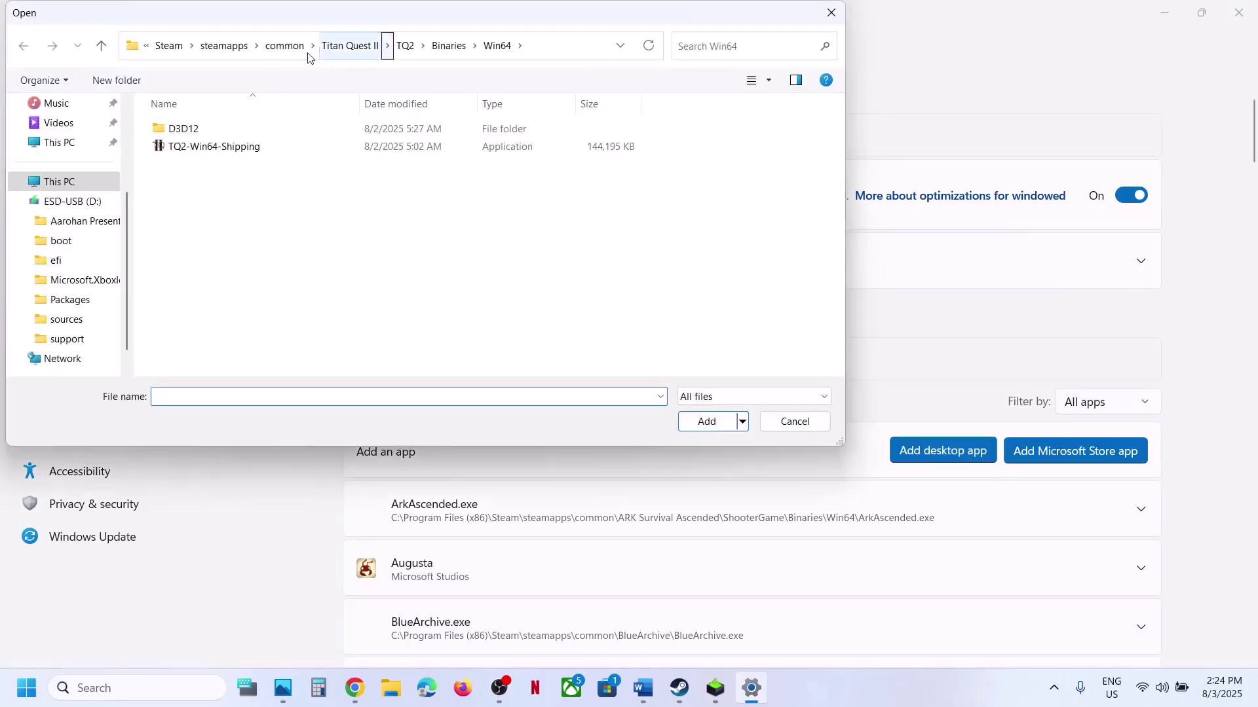
pyautogui.click(285, 48)
pyautogui.click(225, 188)
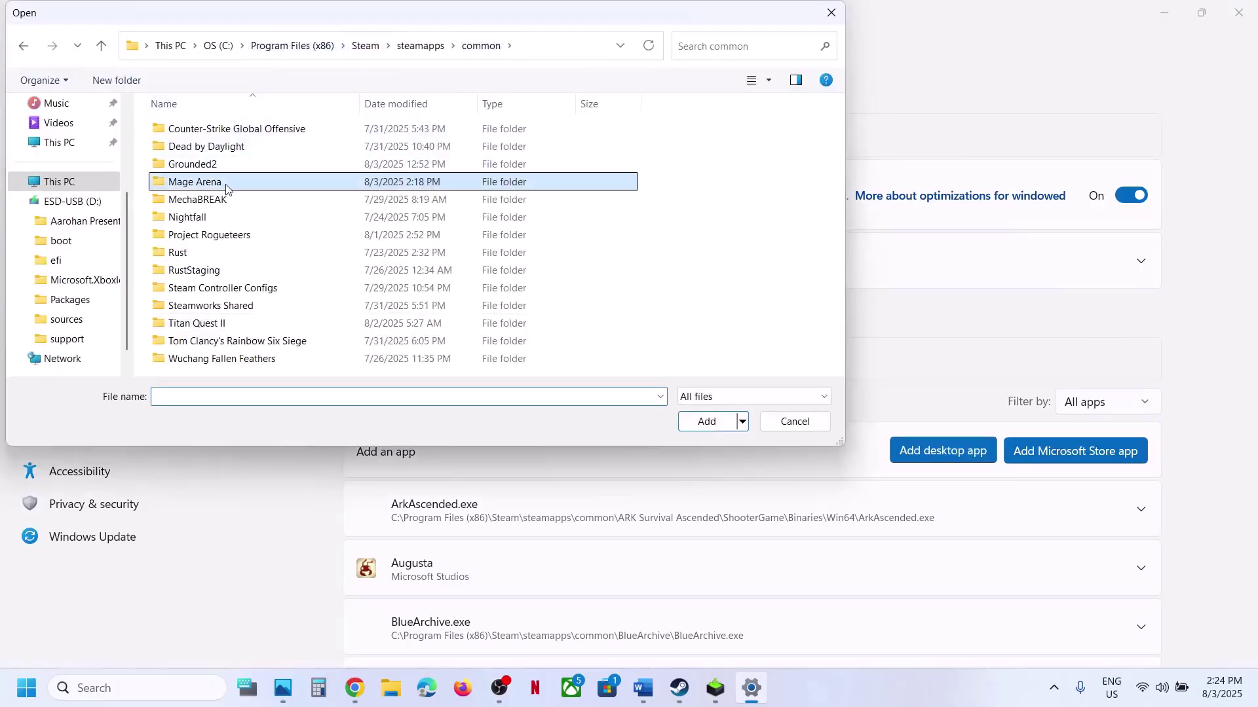
pyautogui.doubleClick(226, 188)
pyautogui.click(224, 200)
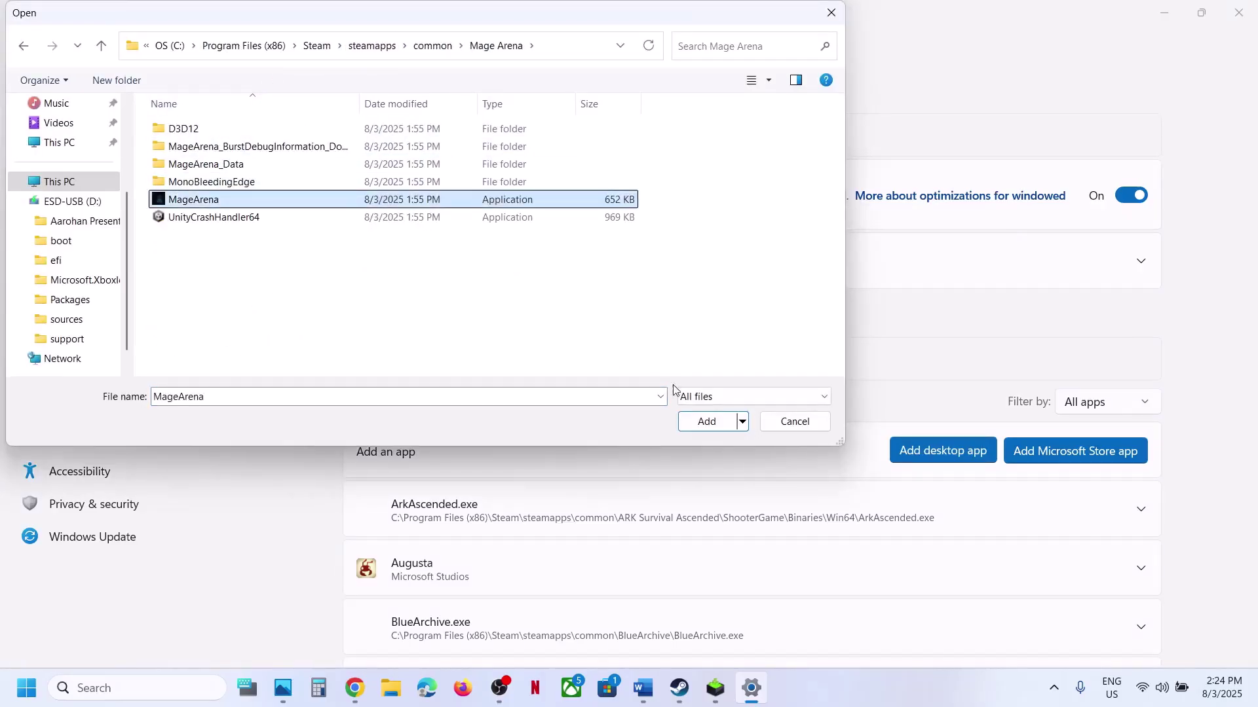
pyautogui.click(704, 421)
# Set MageArena's GPU preference to High Performance (NVIDIA GeForce RTX 3050 Laptop GPU) and close Settings
pyautogui.scroll(-10, 544, 519)
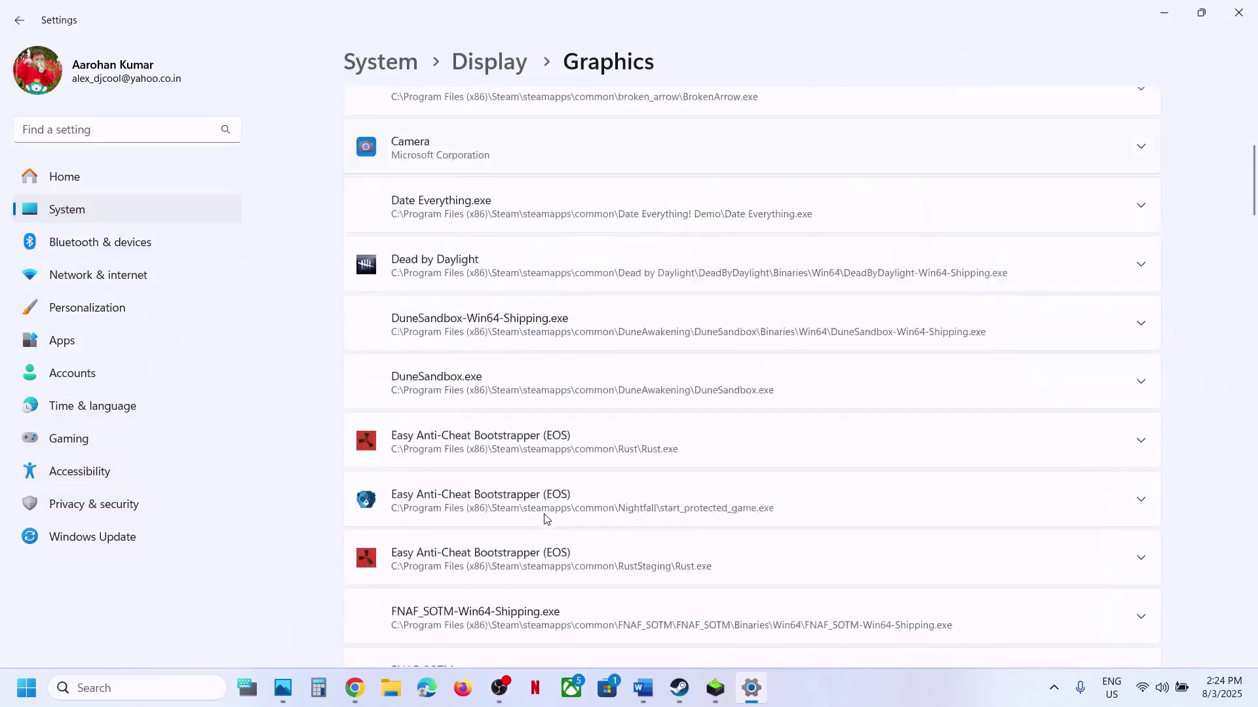
pyautogui.scroll(-20, 544, 519)
pyautogui.scroll(3, 544, 519)
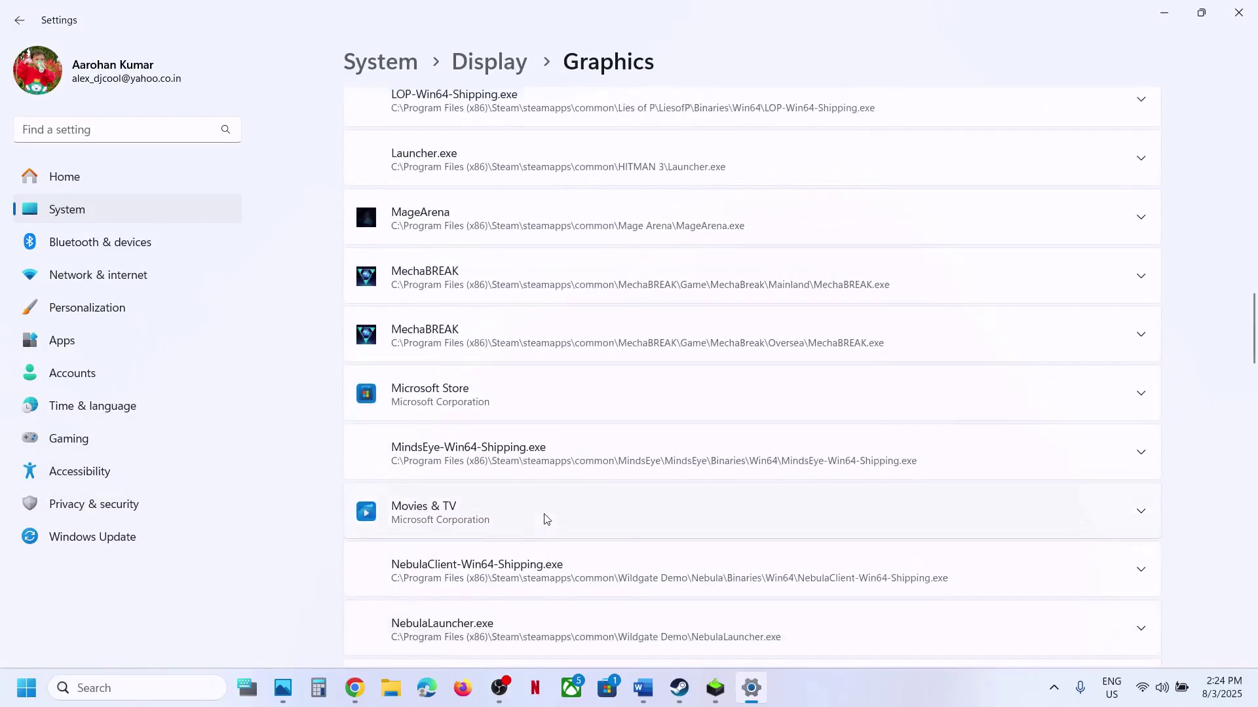
pyautogui.scroll(2, 544, 519)
pyautogui.click(448, 356)
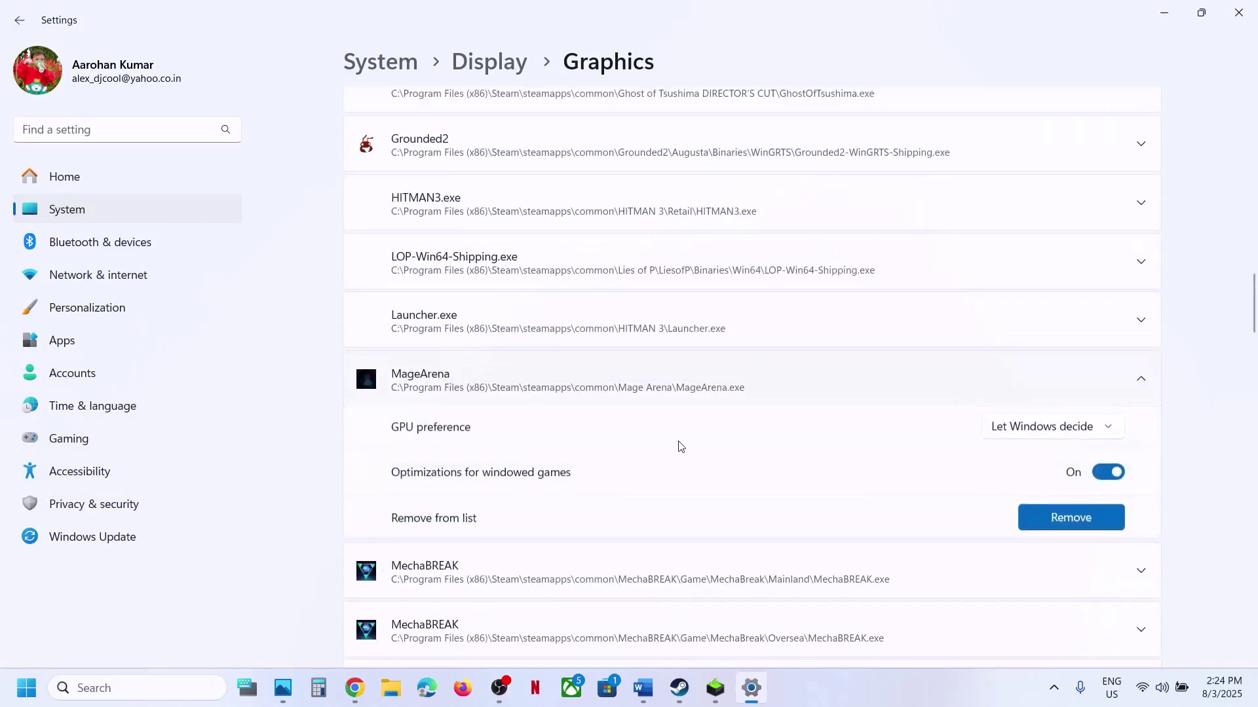
pyautogui.scroll(-1, 678, 445)
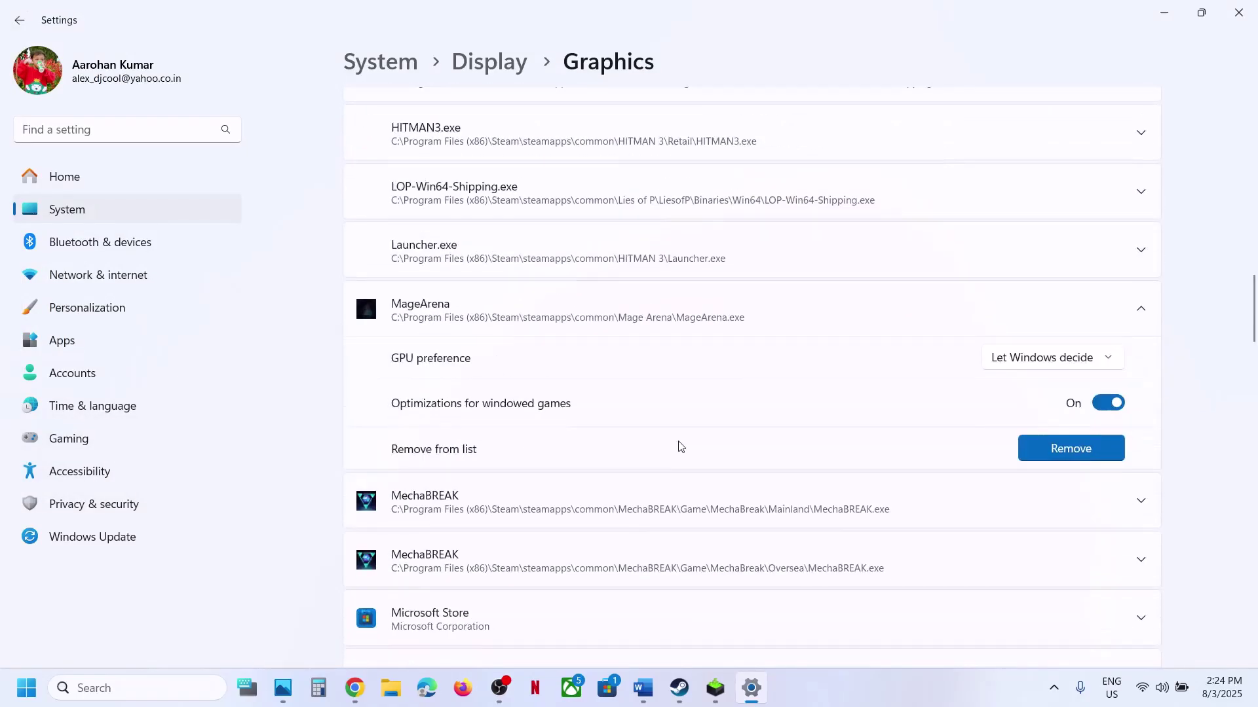
pyautogui.click(1024, 367)
pyautogui.click(1011, 416)
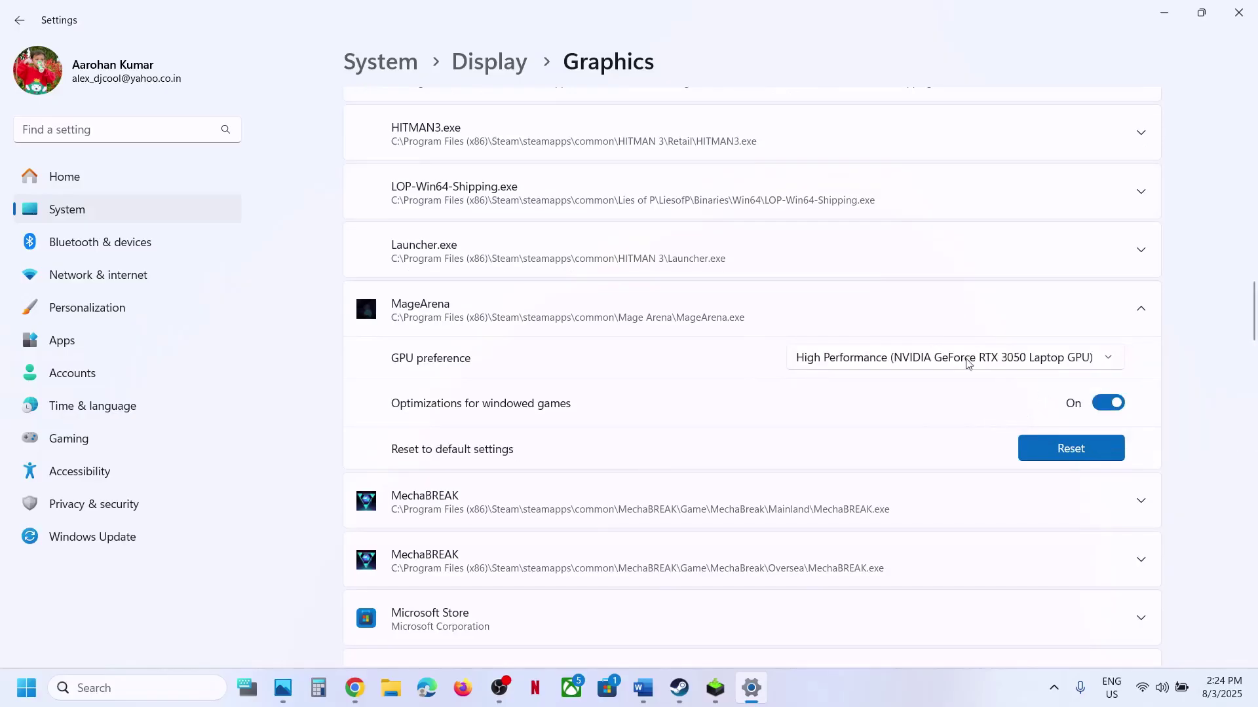
pyautogui.click(1243, 22)
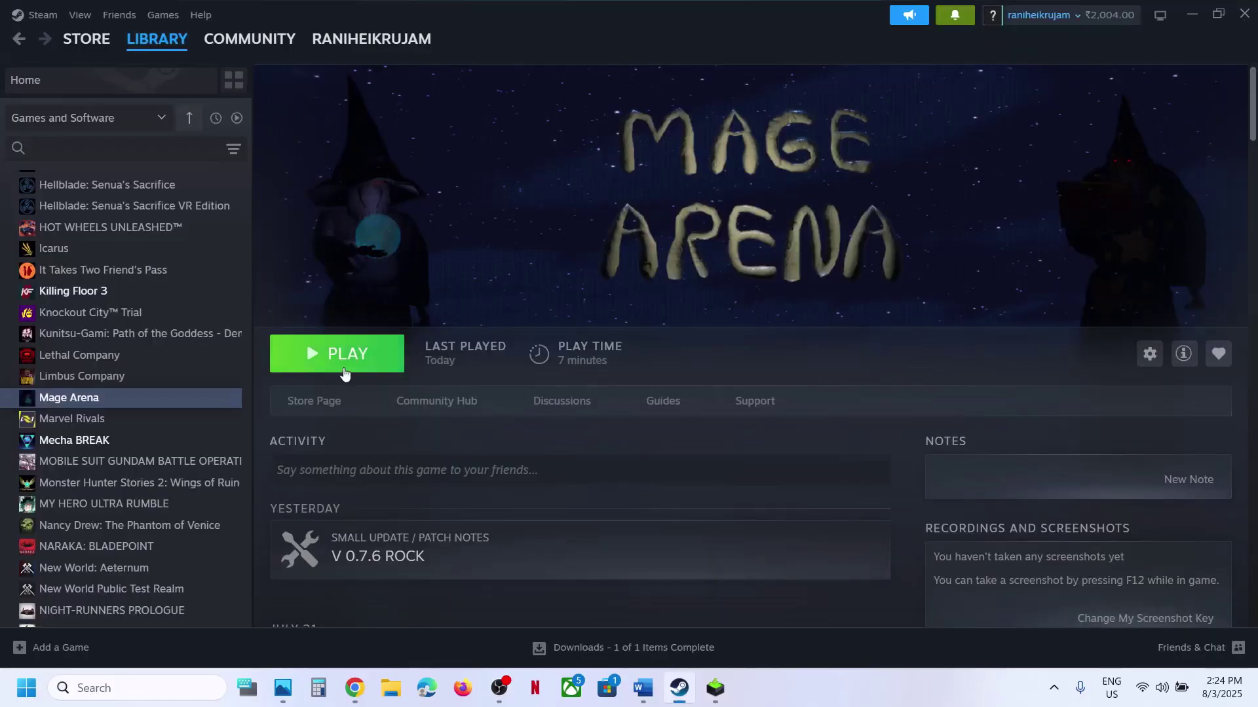
# Switch to the Word document and read the rest of Step 6 and Step 7 about launch options
pyautogui.click(652, 685)
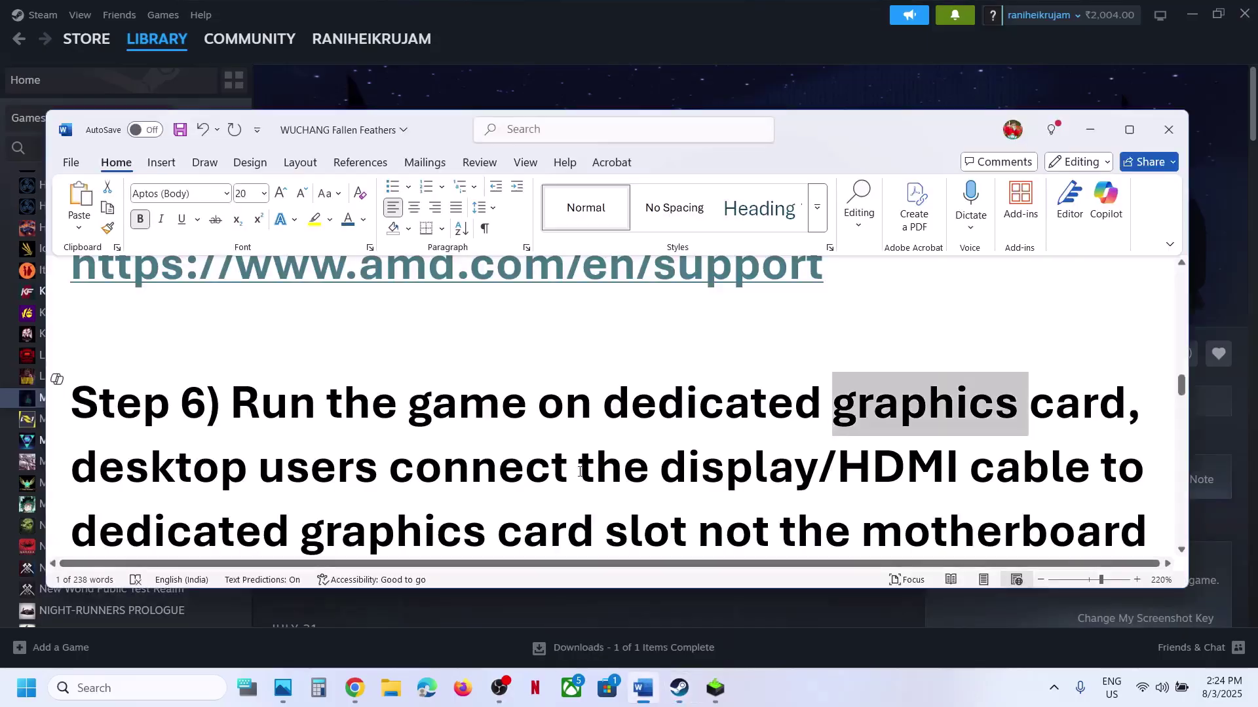
pyautogui.scroll(-3, 563, 459)
pyautogui.moveTo(589, 374); pyautogui.dragTo(294, 450)
pyautogui.click(293, 448)
pyautogui.scroll(-2, 293, 447)
pyautogui.scroll(-2, 293, 447)
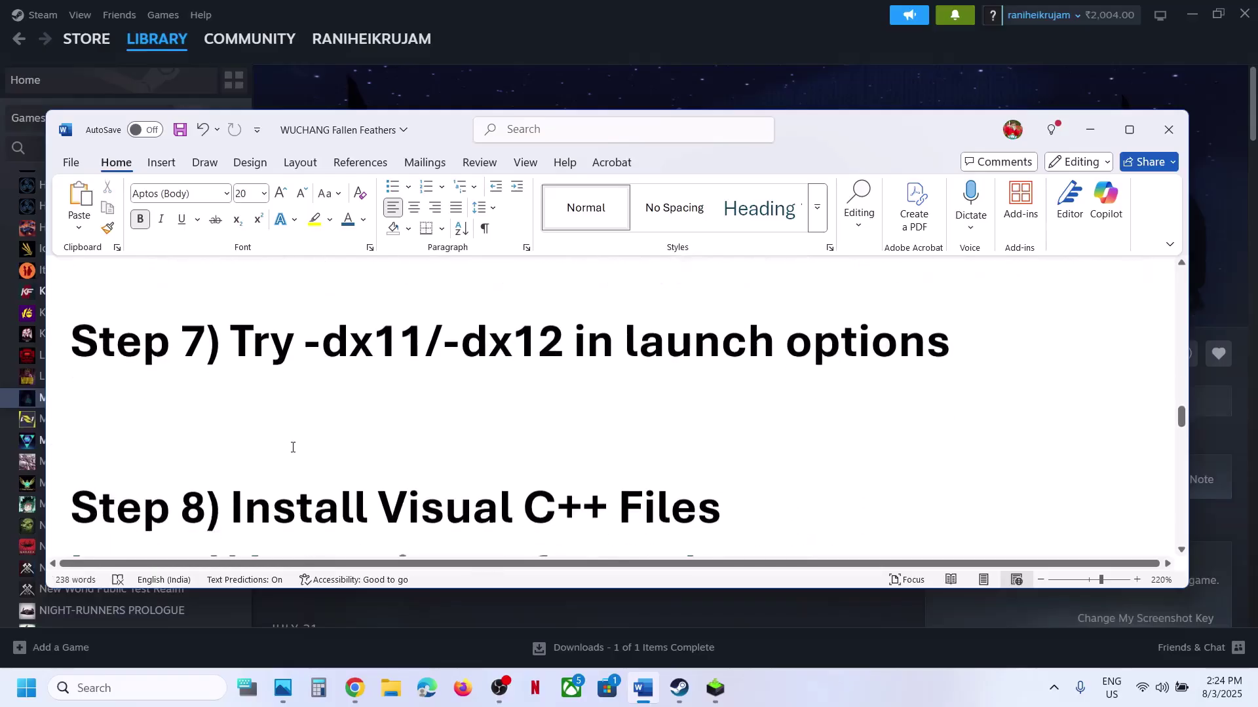
pyautogui.scroll(1, 292, 447)
# Set Mage Arena's launch options in Steam to -dx11 and close its properties
pyautogui.click(492, 98)
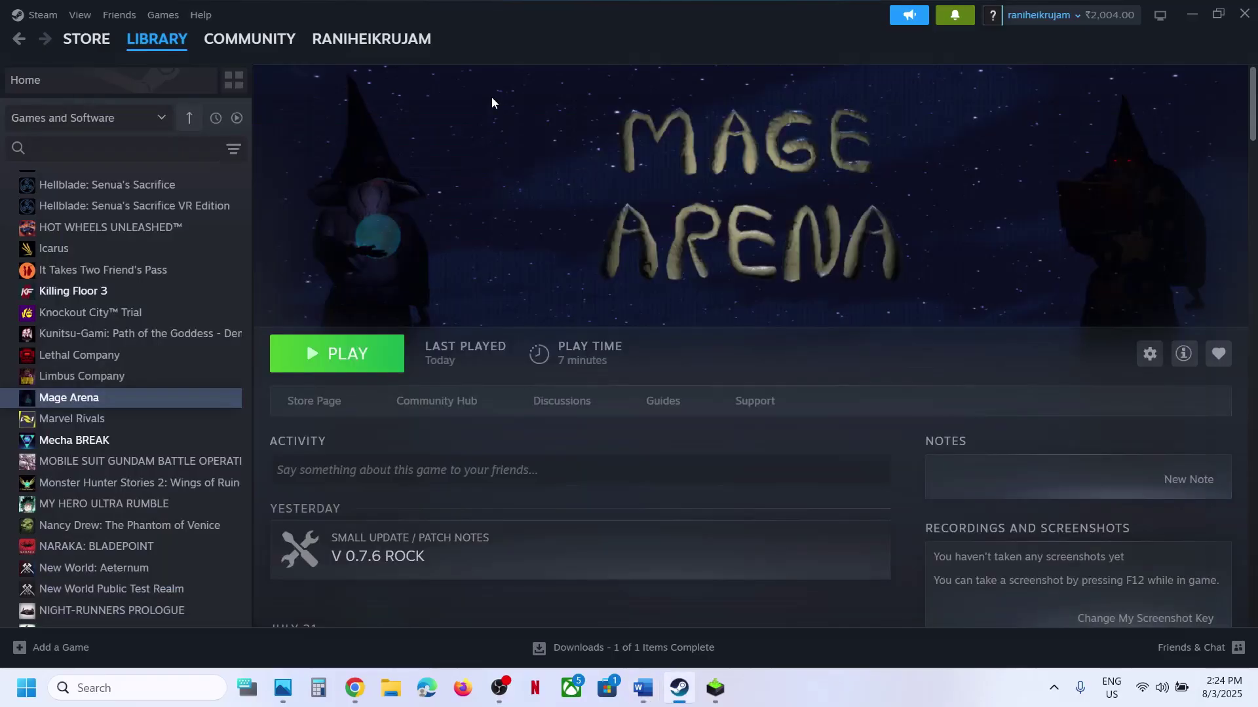
pyautogui.rightClick(99, 398)
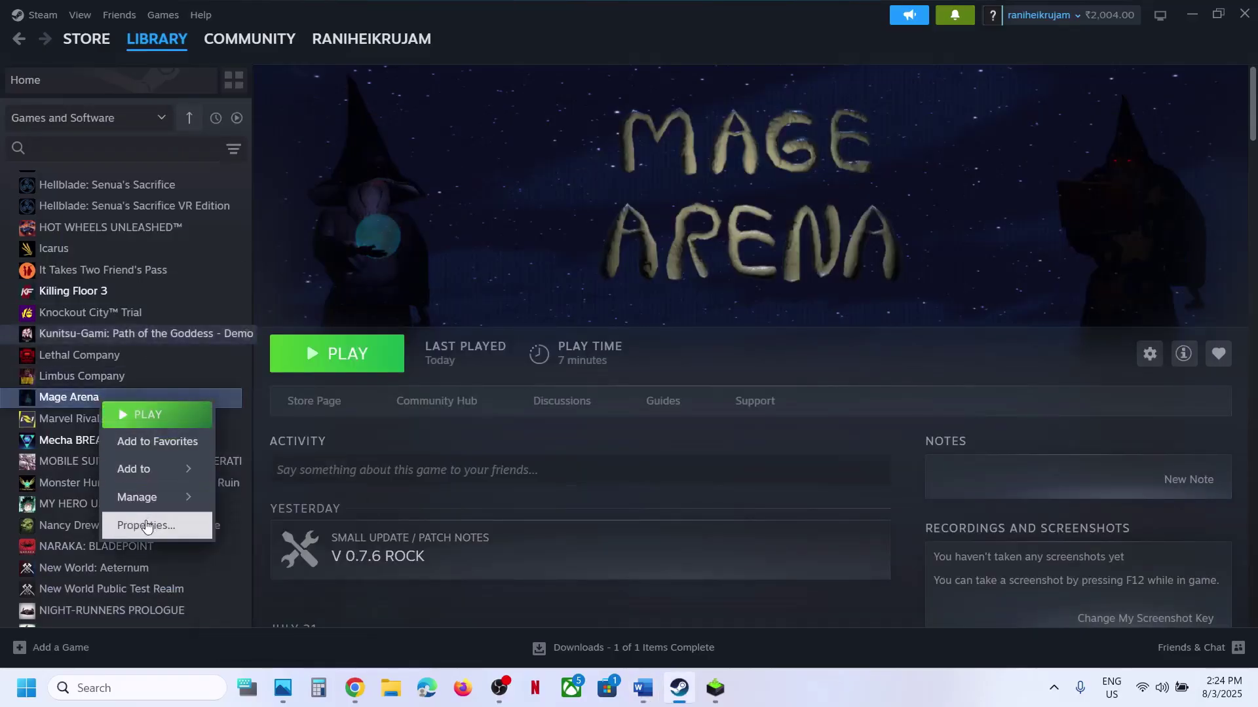
pyautogui.click(150, 525)
pyautogui.click(524, 289)
pyautogui.hotkey('ctrl', 'a')
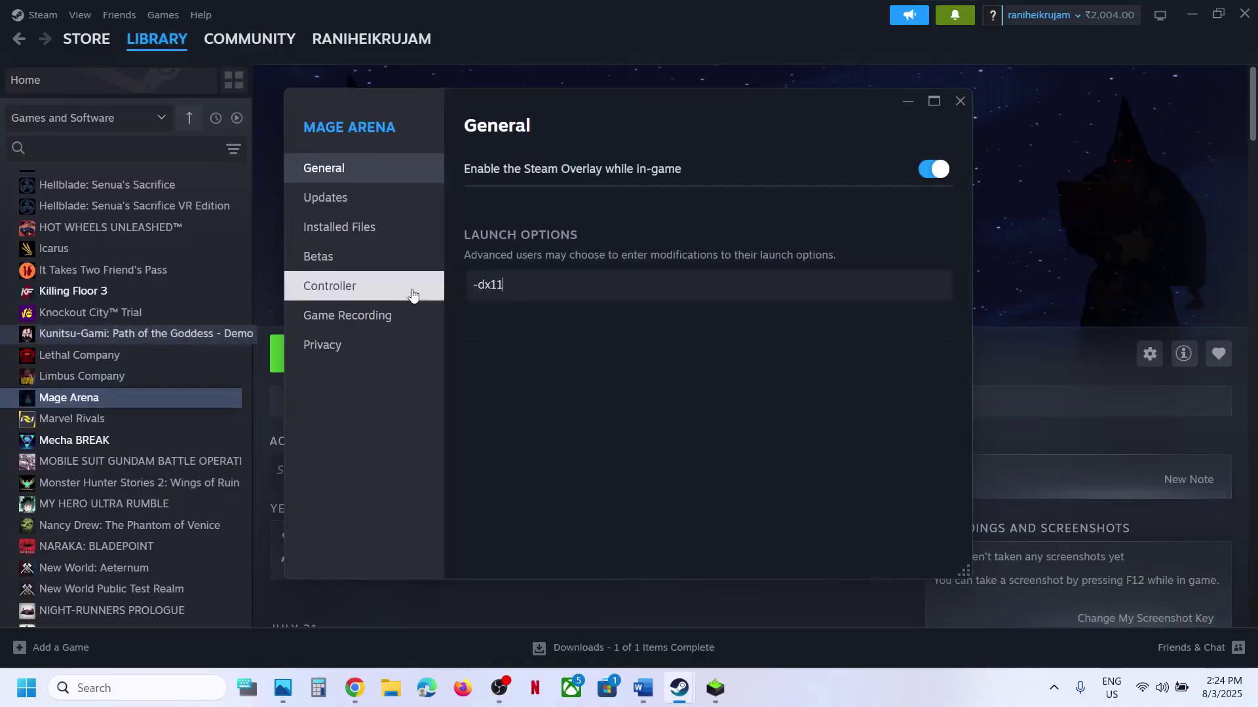
pyautogui.write('-dx11')
pyautogui.click(874, 148)
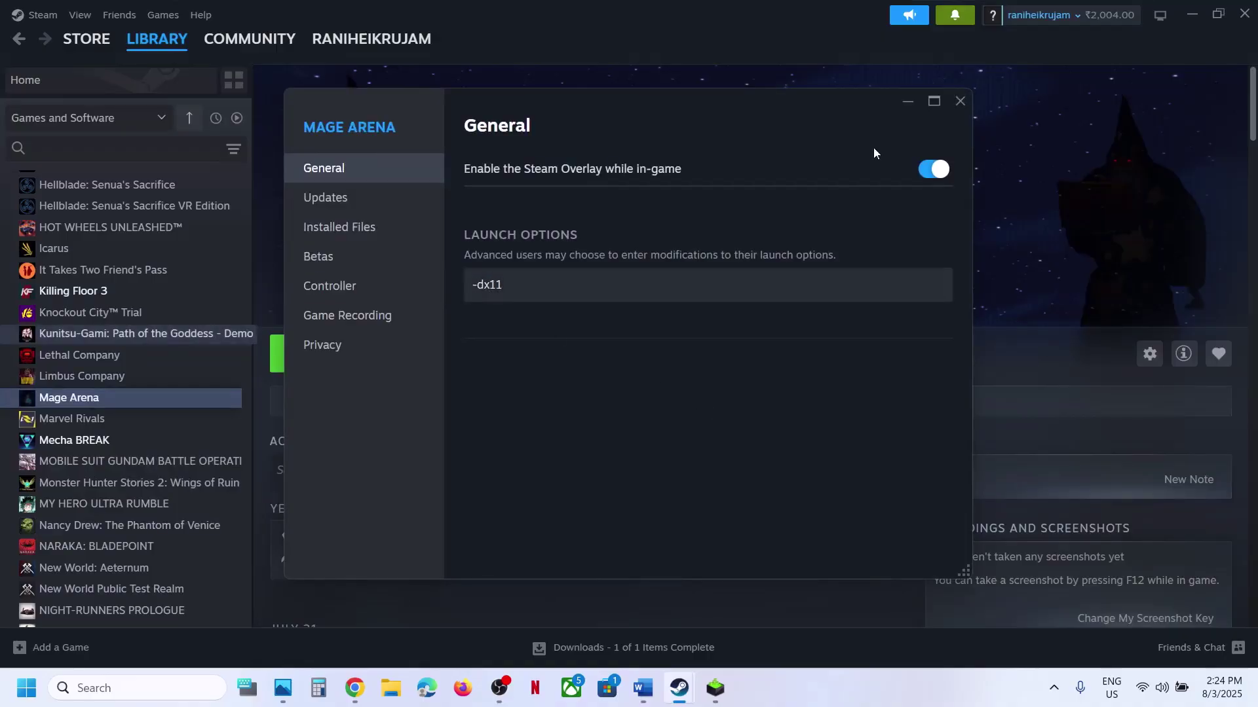
pyautogui.click(950, 107)
# Reopen Mage Arena's properties, try -dx12 as the launch option, and clear the launch options
pyautogui.rightClick(175, 397)
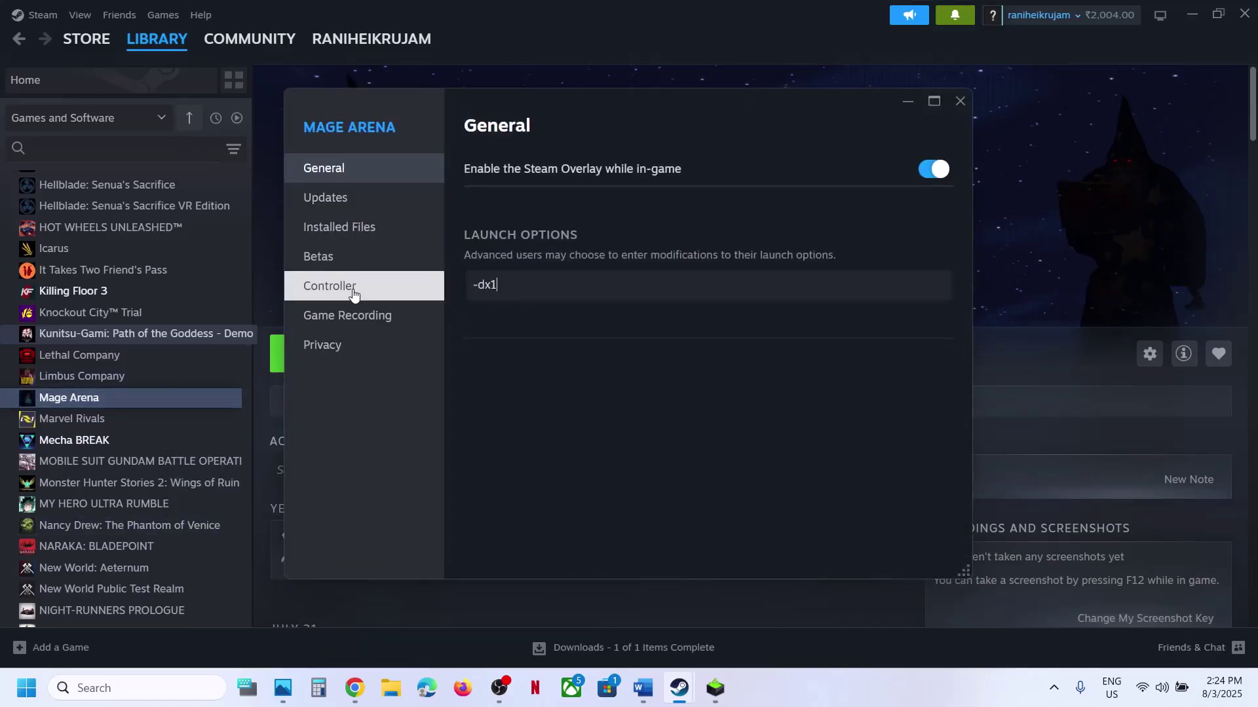
pyautogui.click(706, 423)
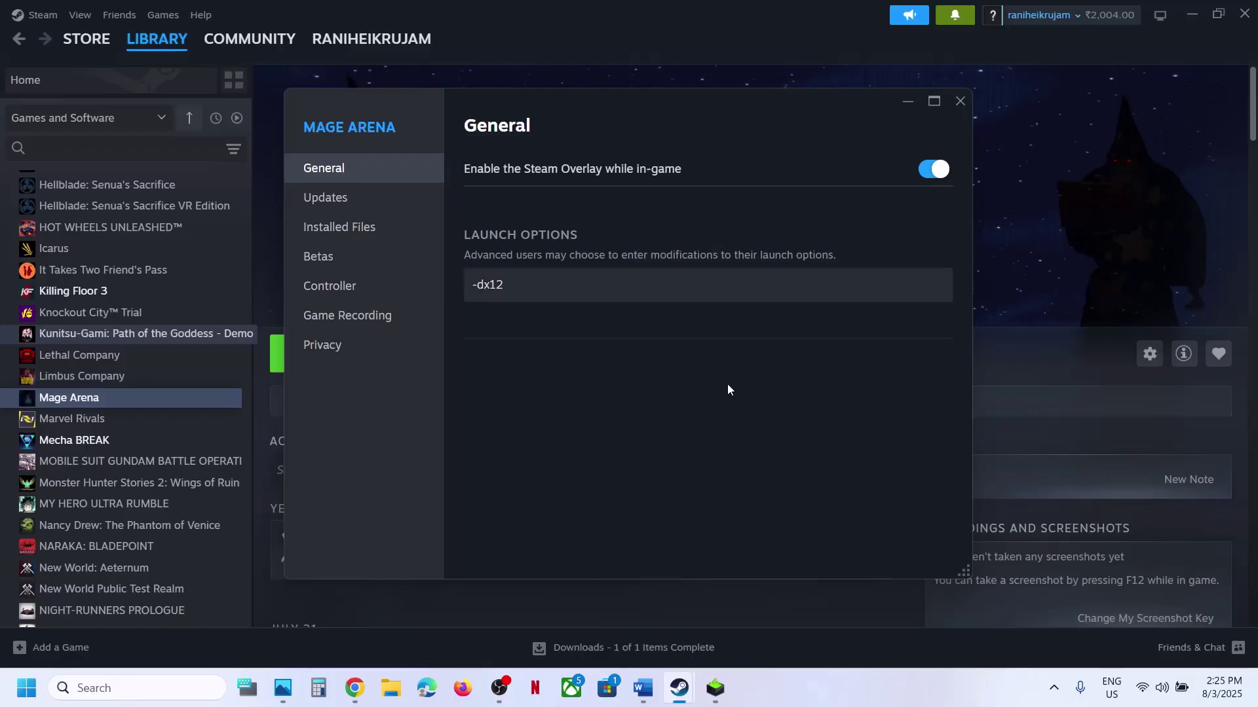
pyautogui.click(587, 288)
pyautogui.hotkey('ctrl', 'a')
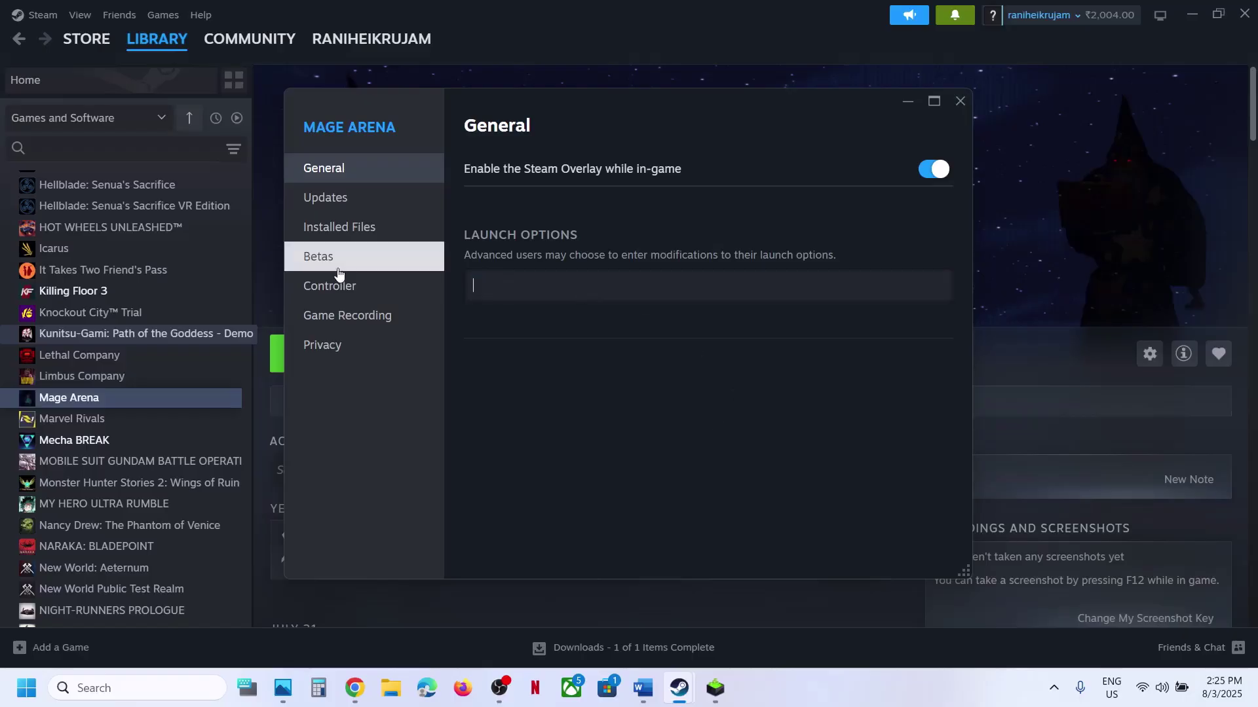
# Close Mage Arena's properties and copy the Visual C++ download link under Step 8 of the Word document
pyautogui.click(671, 470)
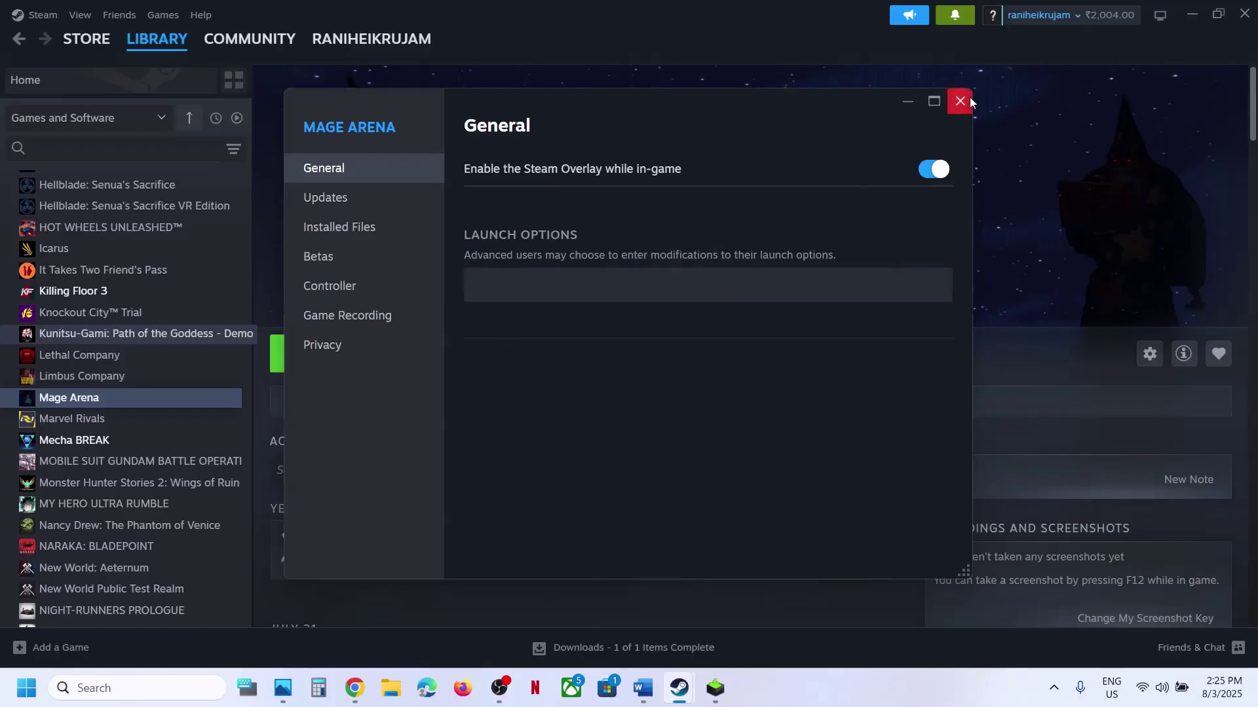
pyautogui.click(963, 100)
pyautogui.click(642, 689)
pyautogui.scroll(-5, 586, 482)
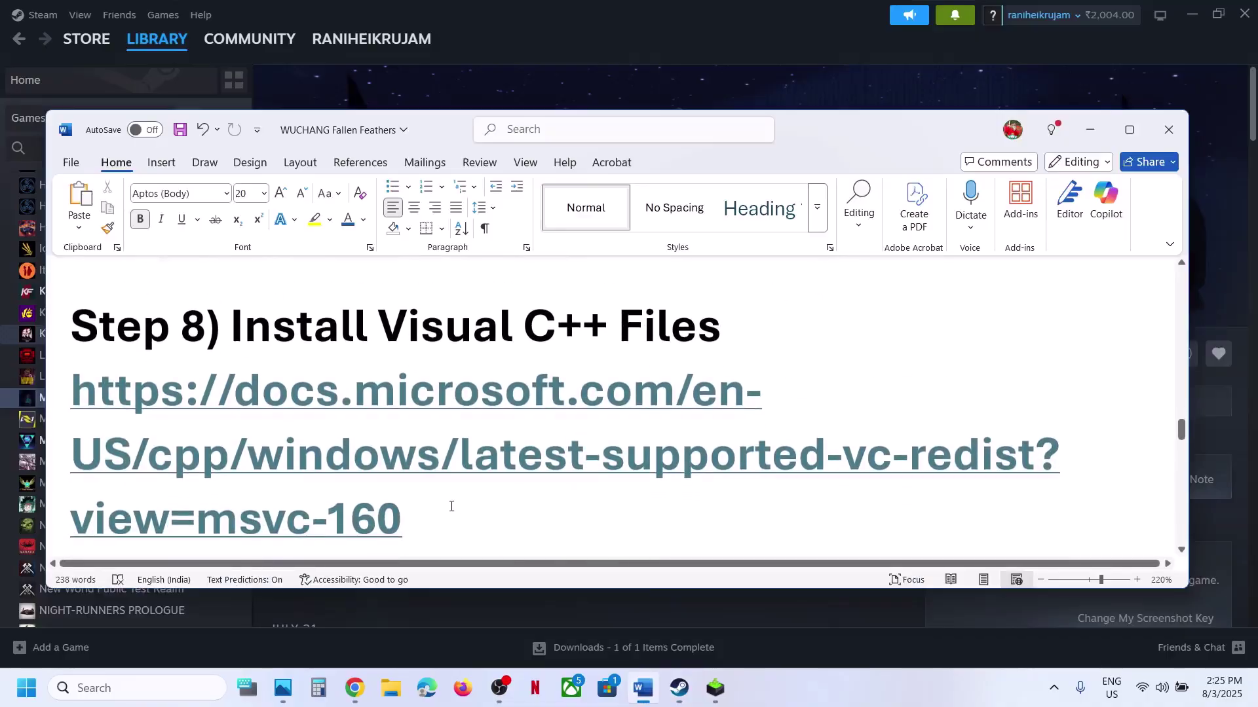
pyautogui.doubleClick(53, 495)
pyautogui.hotkey('ctrl', 'c')
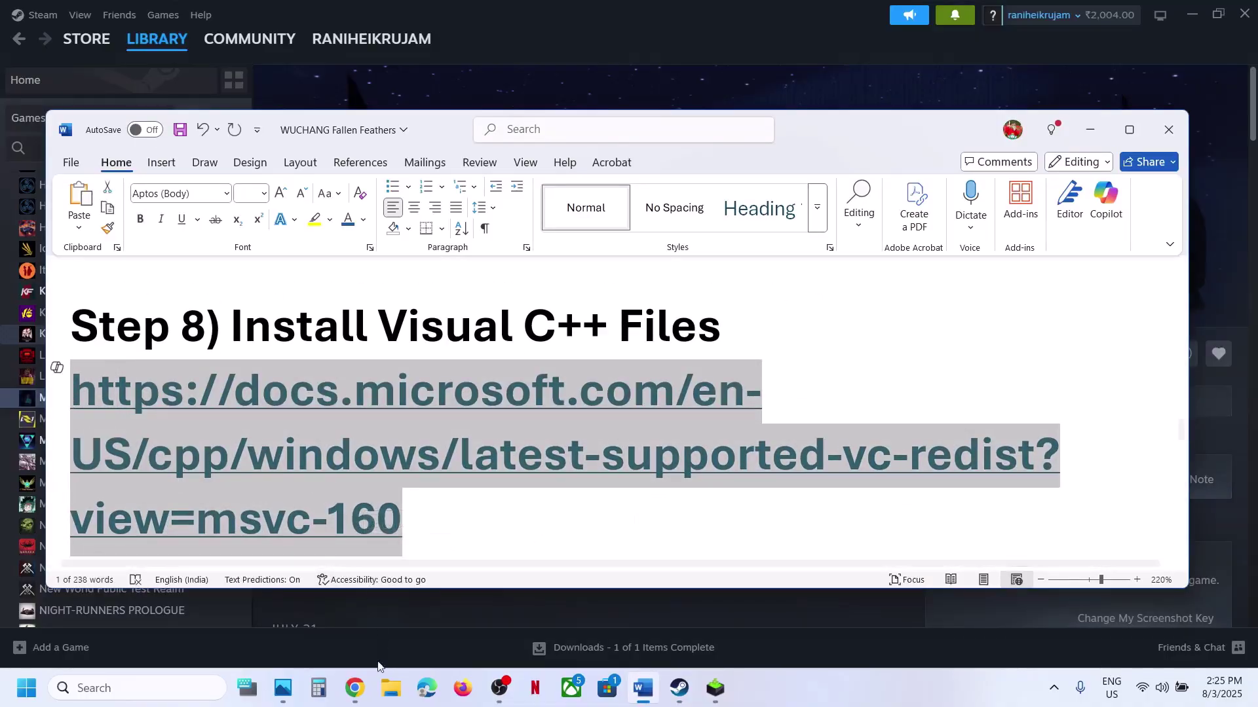
# Switch to Chrome and open the copied Visual C++ Redistributable link in a new tab
pyautogui.click(362, 700)
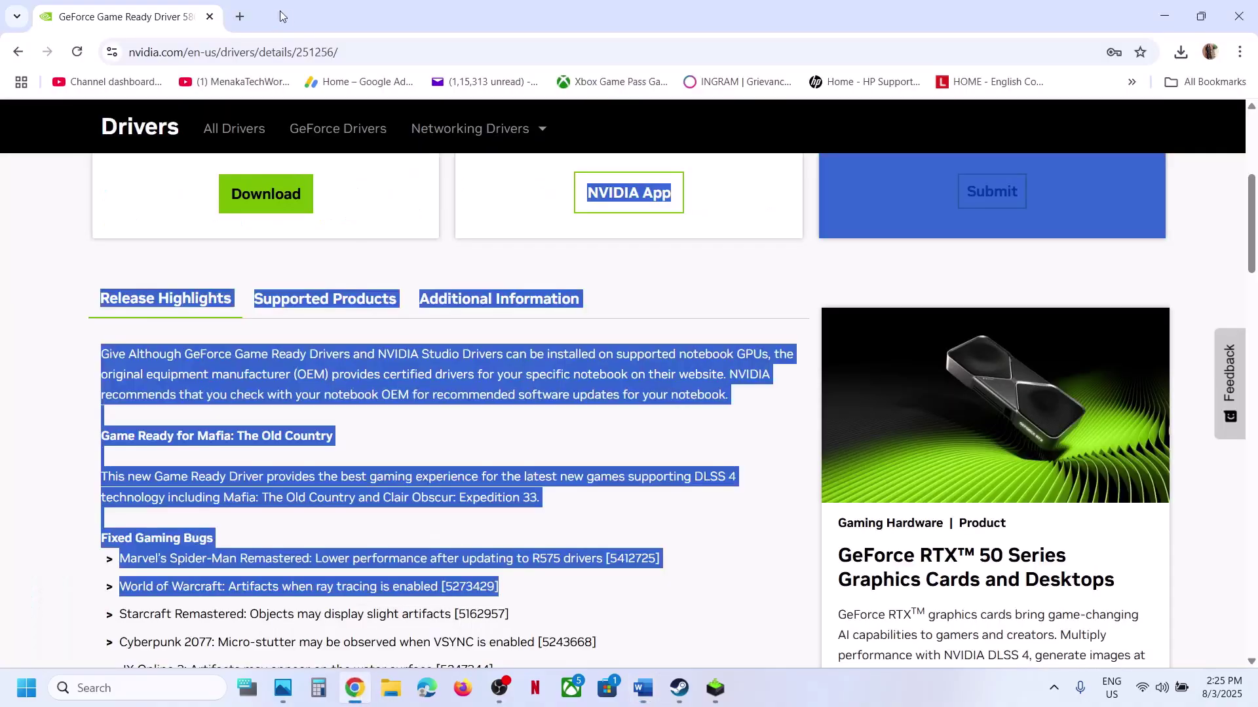
pyautogui.click(243, 14)
pyautogui.hotkey('ctrl', 'v')
pyautogui.press('Return')
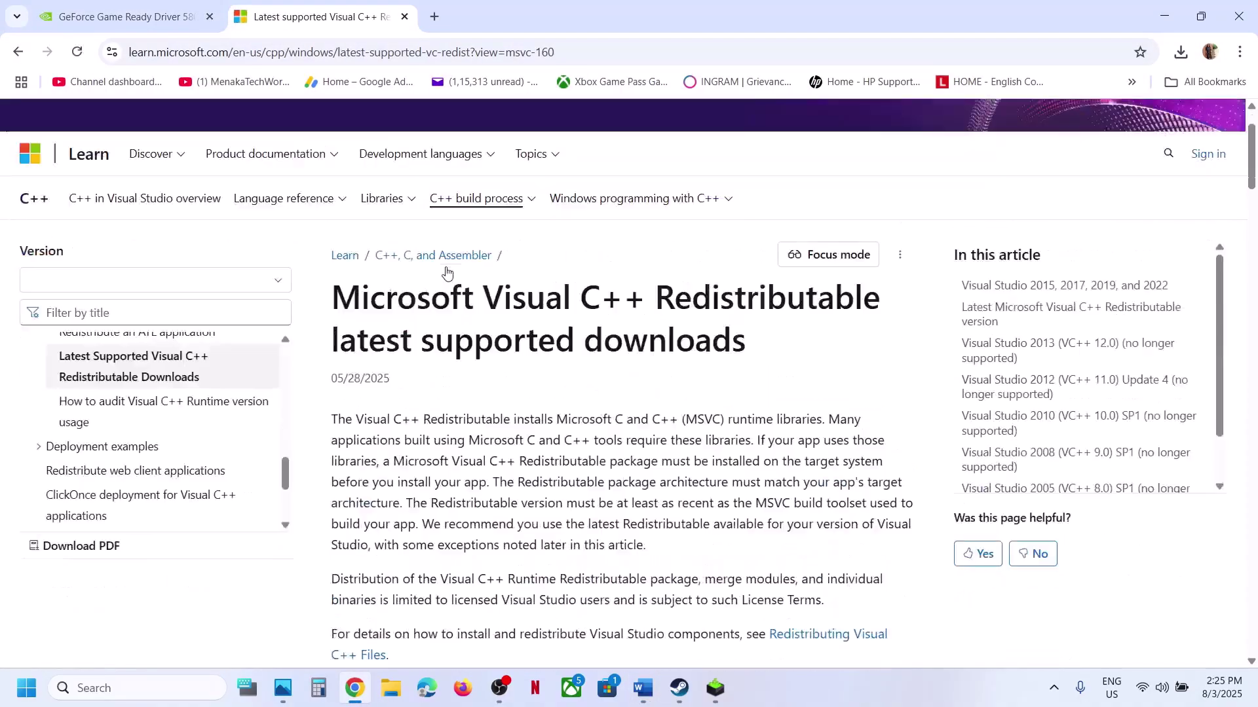
# Download the X86 and X64 installers from the latest Microsoft Visual C++ Redistributable version table
pyautogui.scroll(-10, 446, 267)
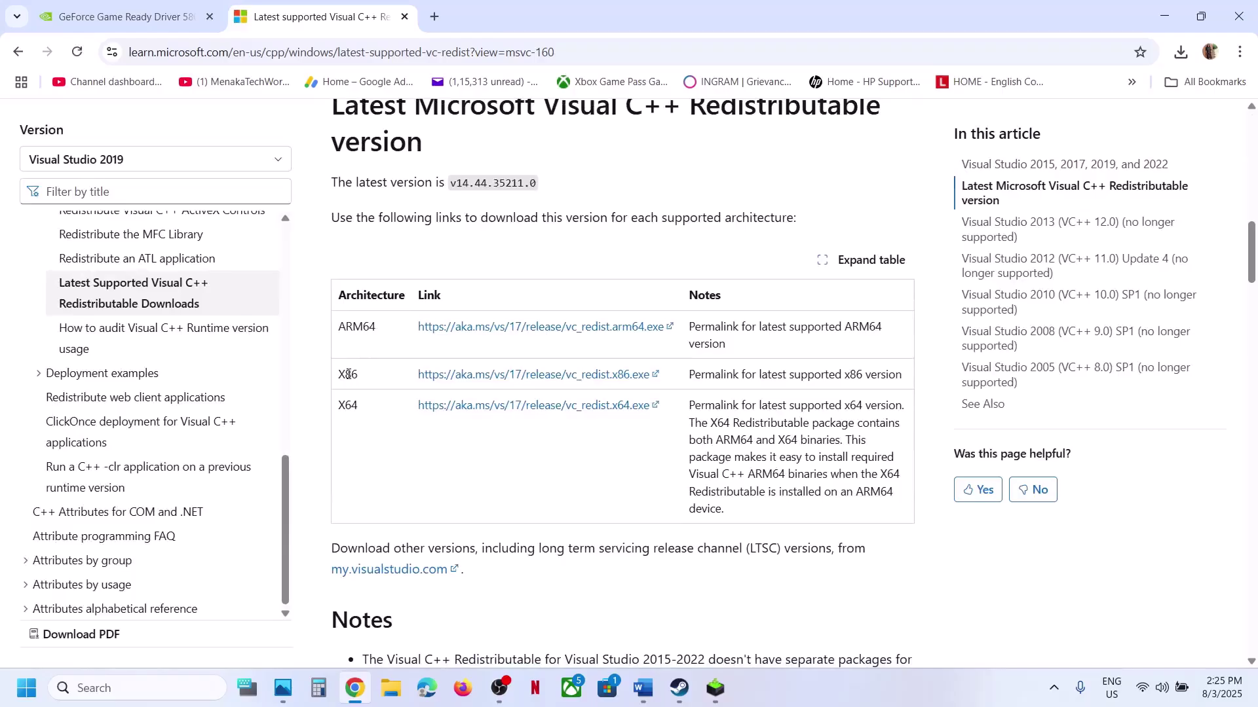
pyautogui.doubleClick(348, 375)
pyautogui.doubleClick(350, 407)
pyautogui.doubleClick(349, 375)
pyautogui.click(464, 374)
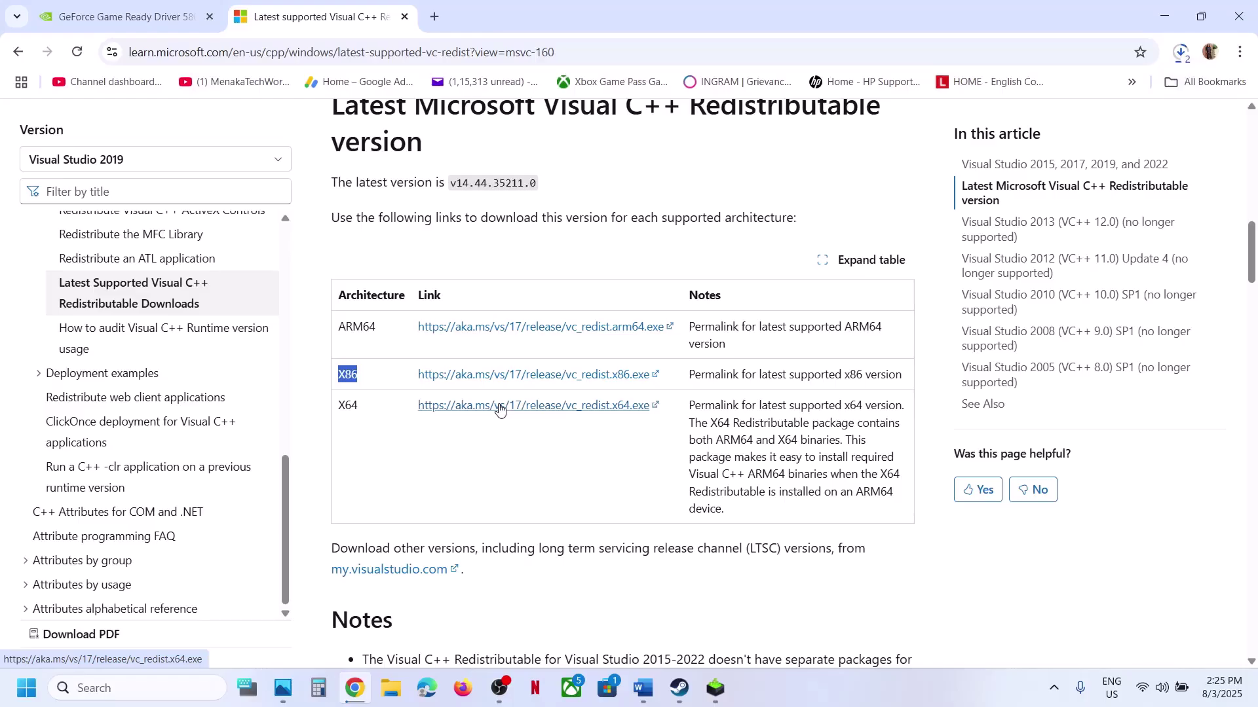
# Check the progress of the VC_redist x64 and x86 downloads in the recent download history
pyautogui.click(1182, 51)
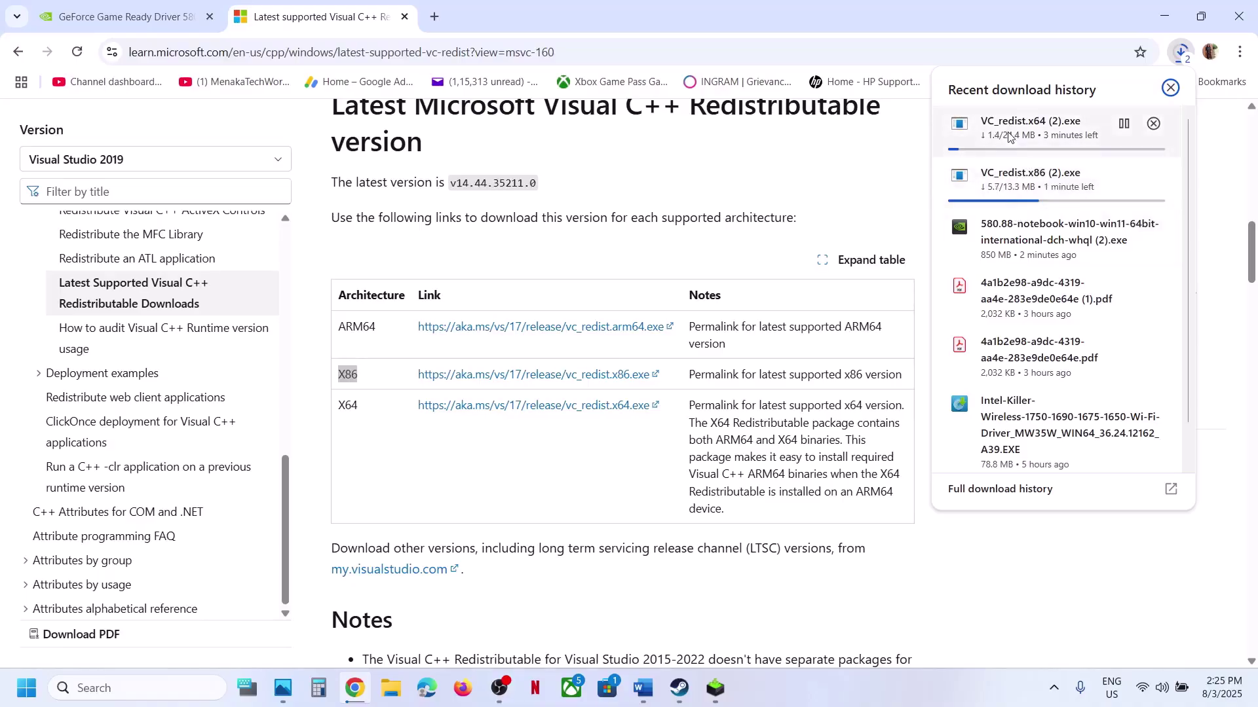
pyautogui.click(711, 257)
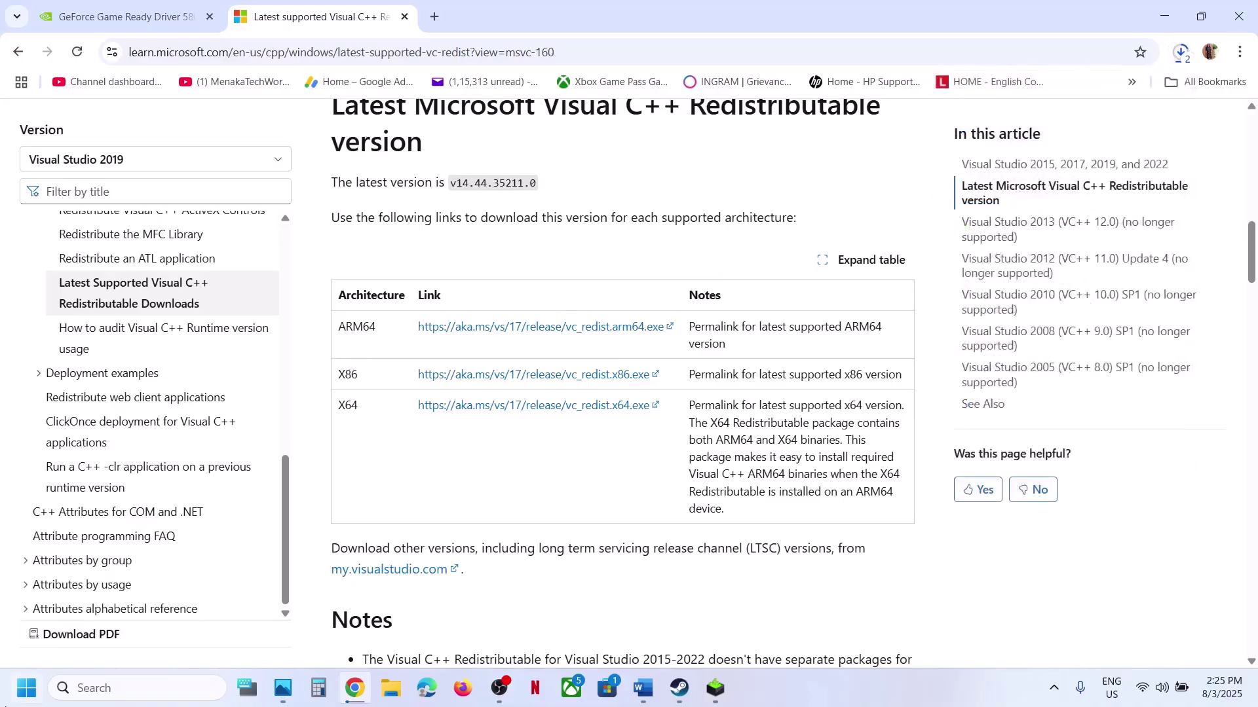
pyautogui.press('super')
pyautogui.click(840, 186)
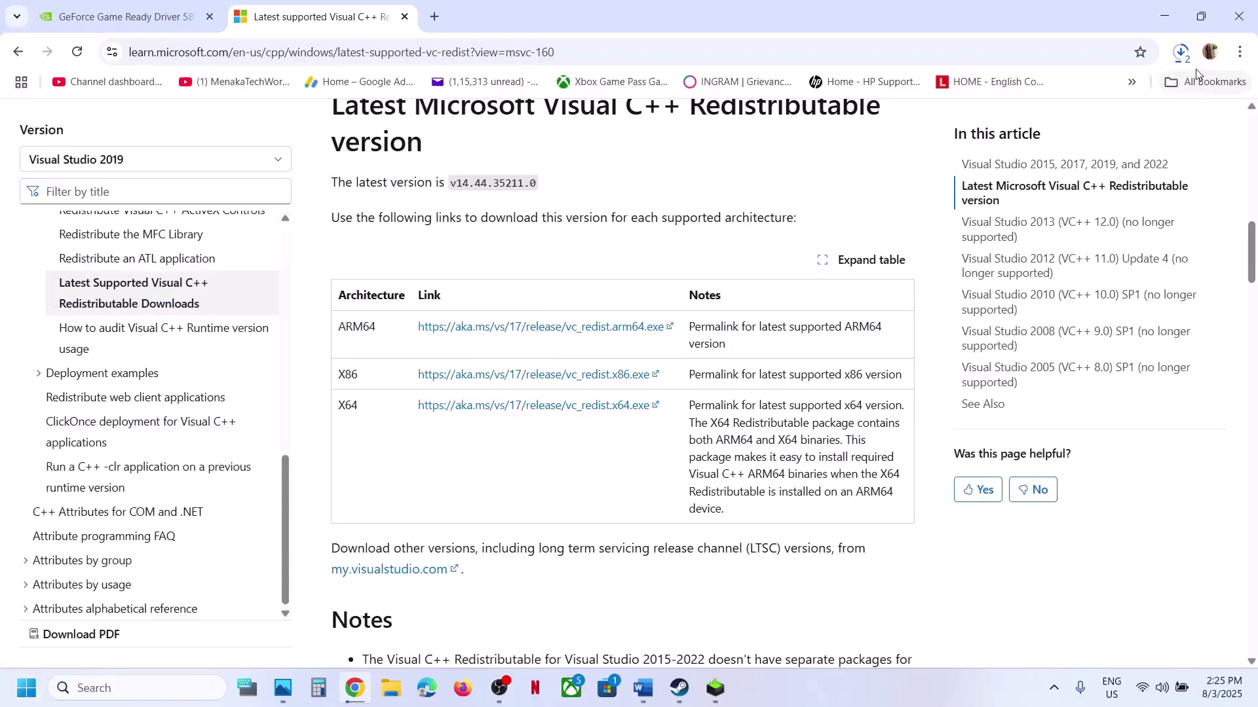
pyautogui.click(1181, 52)
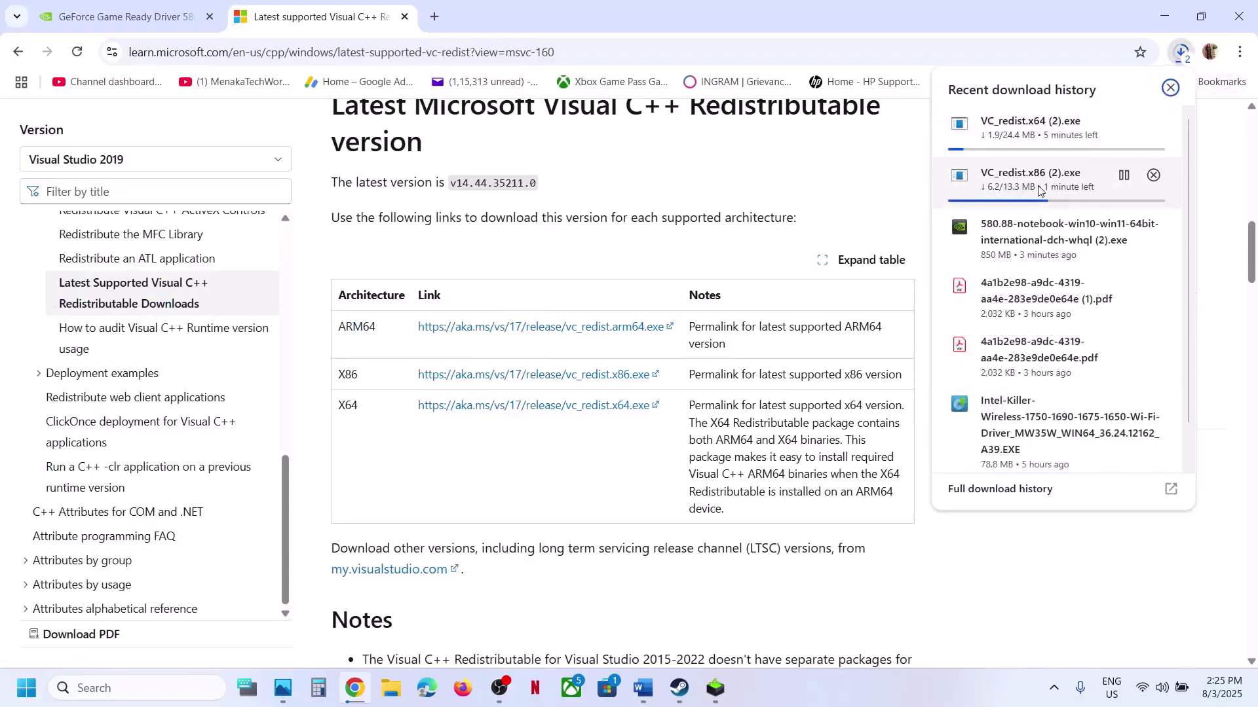
pyautogui.click(832, 202)
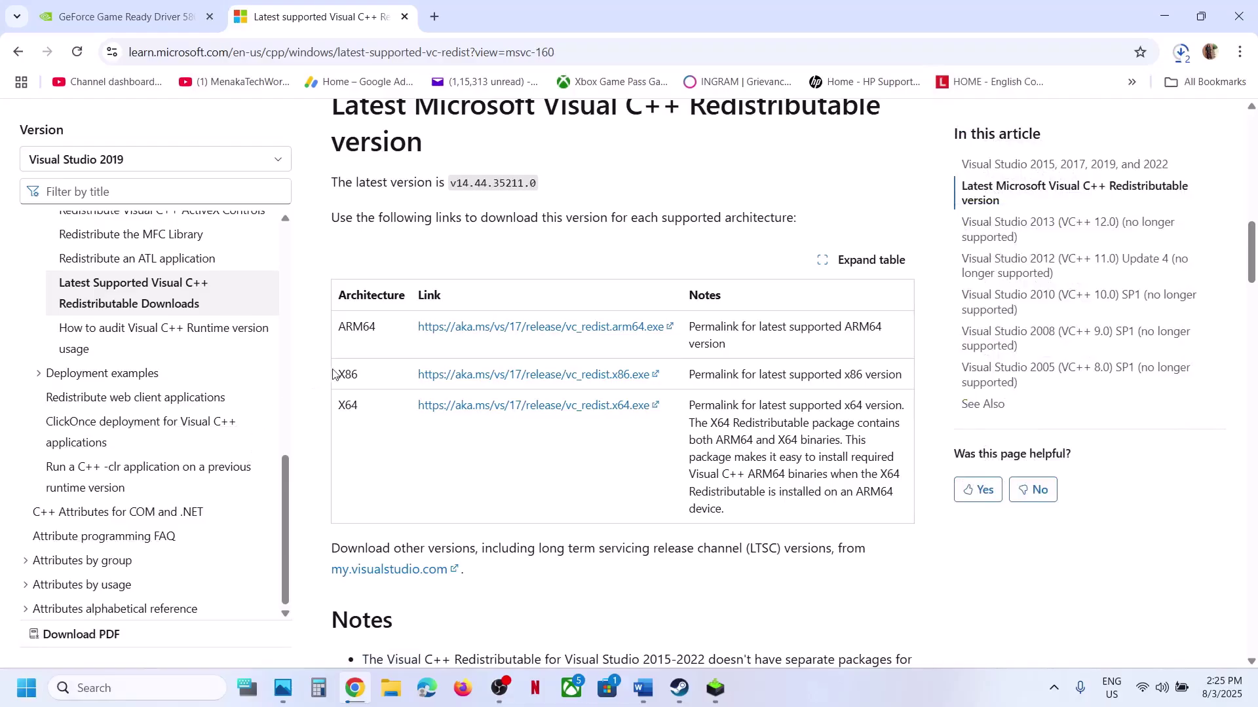
# Display the Windows power options to find the Restart command
pyautogui.click(31, 696)
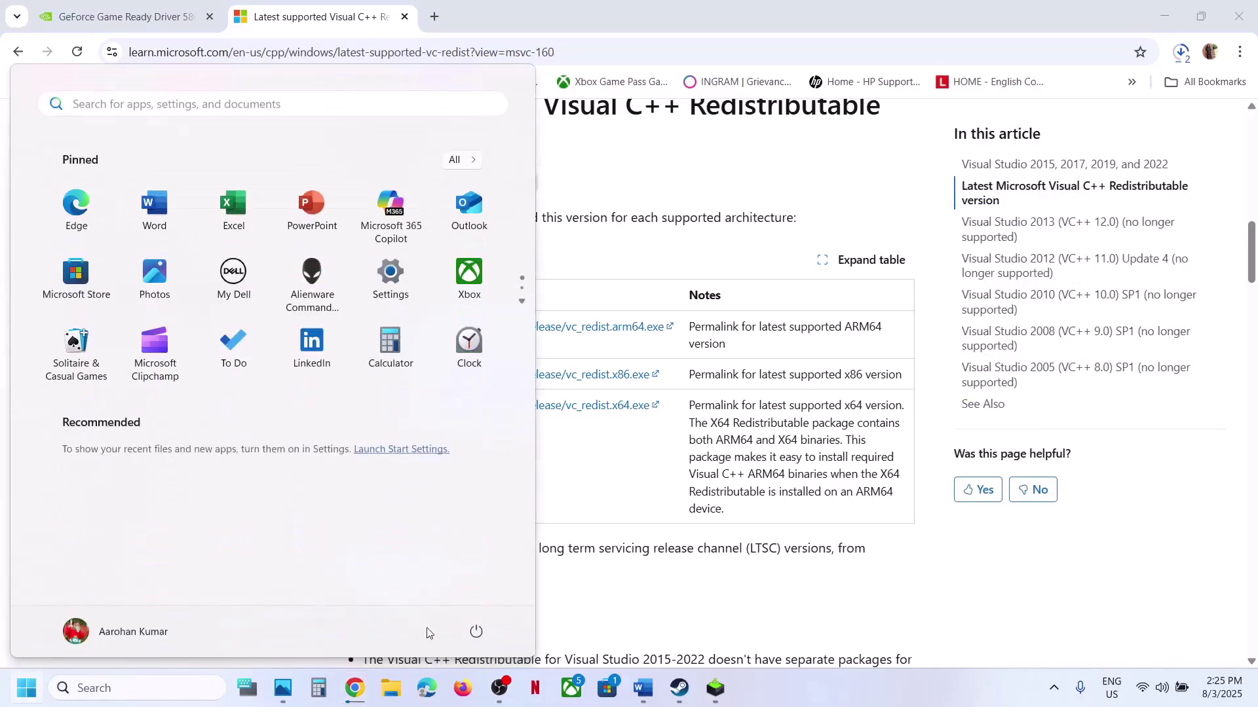
pyautogui.click(477, 631)
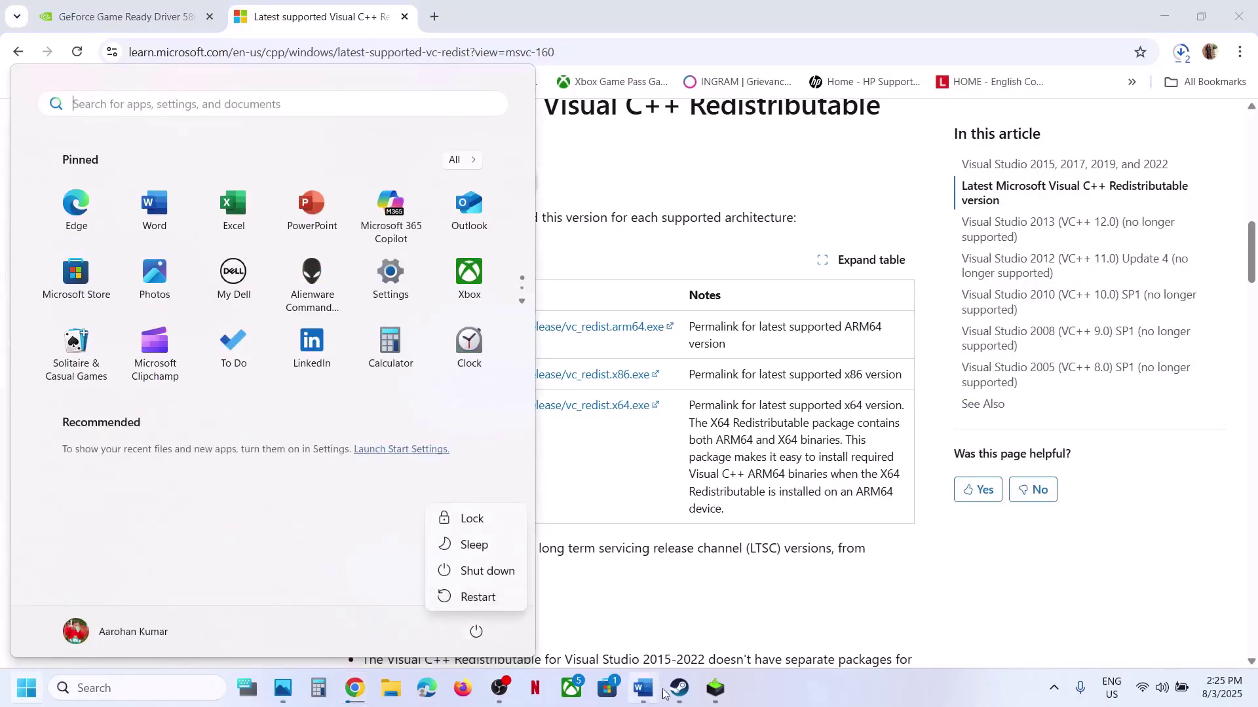
# Return to the Word document, maximize it and read Step 9 about unplugging external devices and disabling overlays
pyautogui.click(679, 688)
pyautogui.click(643, 688)
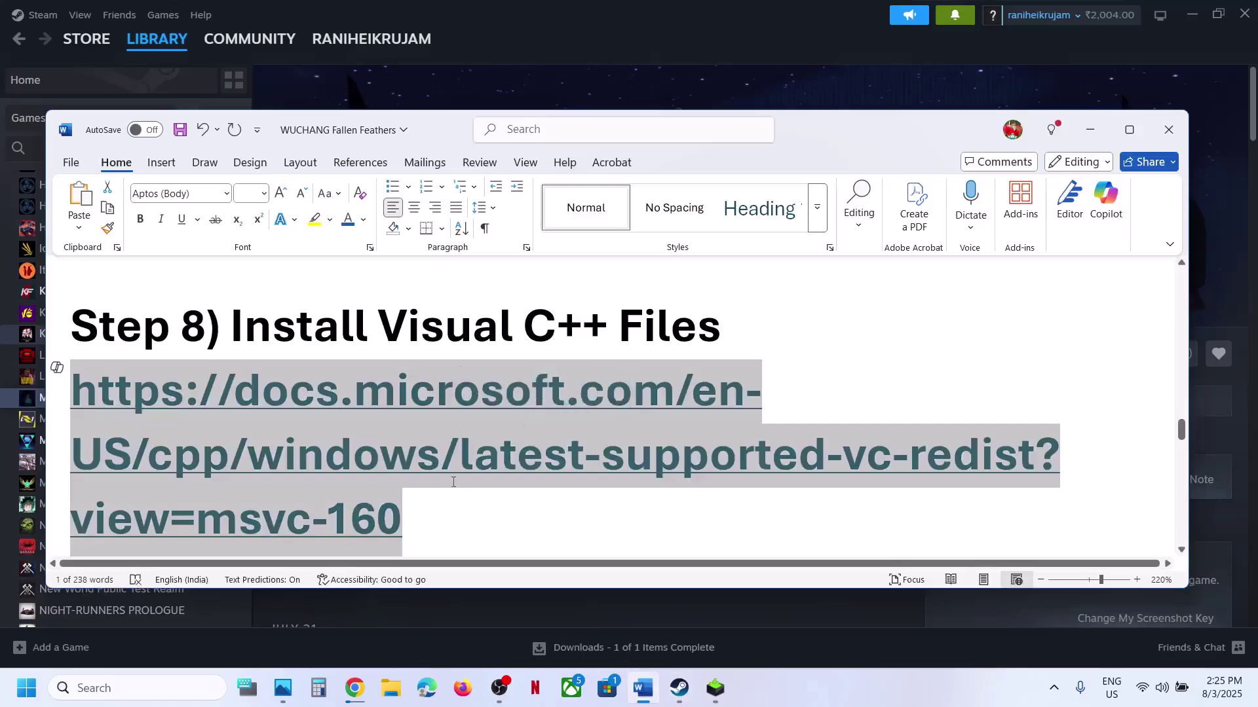
pyautogui.scroll(-5, 453, 482)
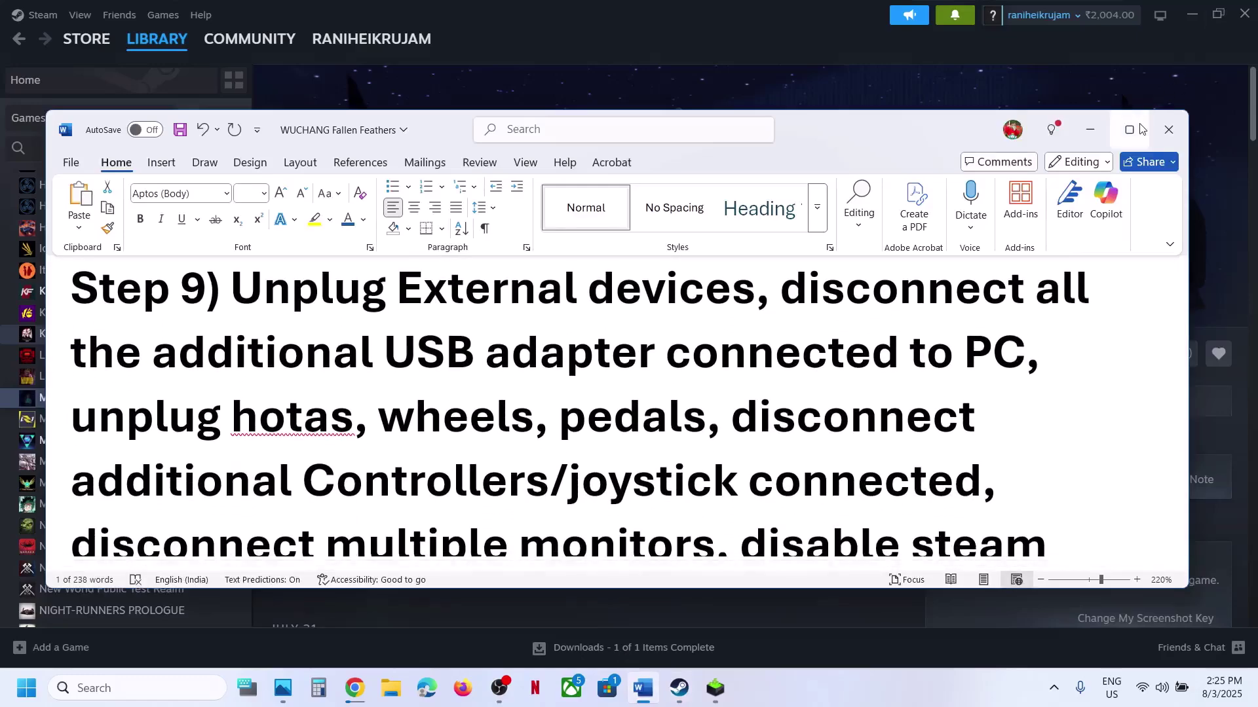
pyautogui.click(1130, 129)
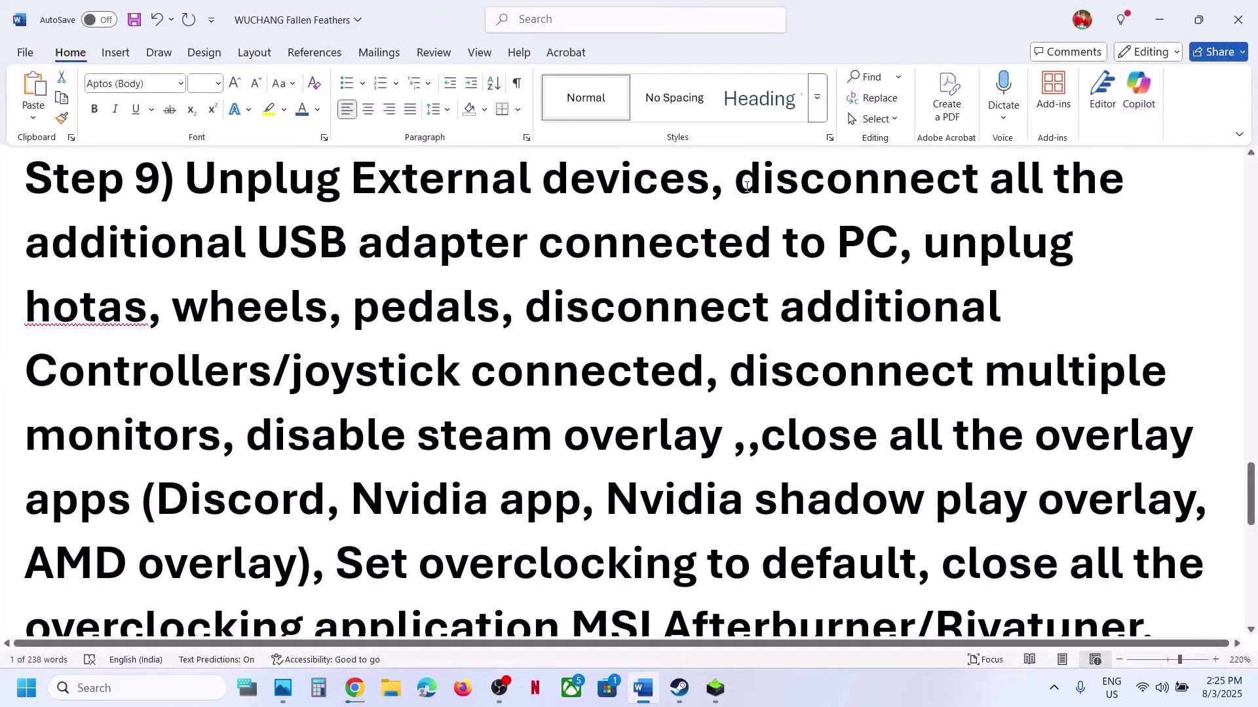
pyautogui.moveTo(747, 187); pyautogui.dragTo(681, 370)
pyautogui.click(337, 435)
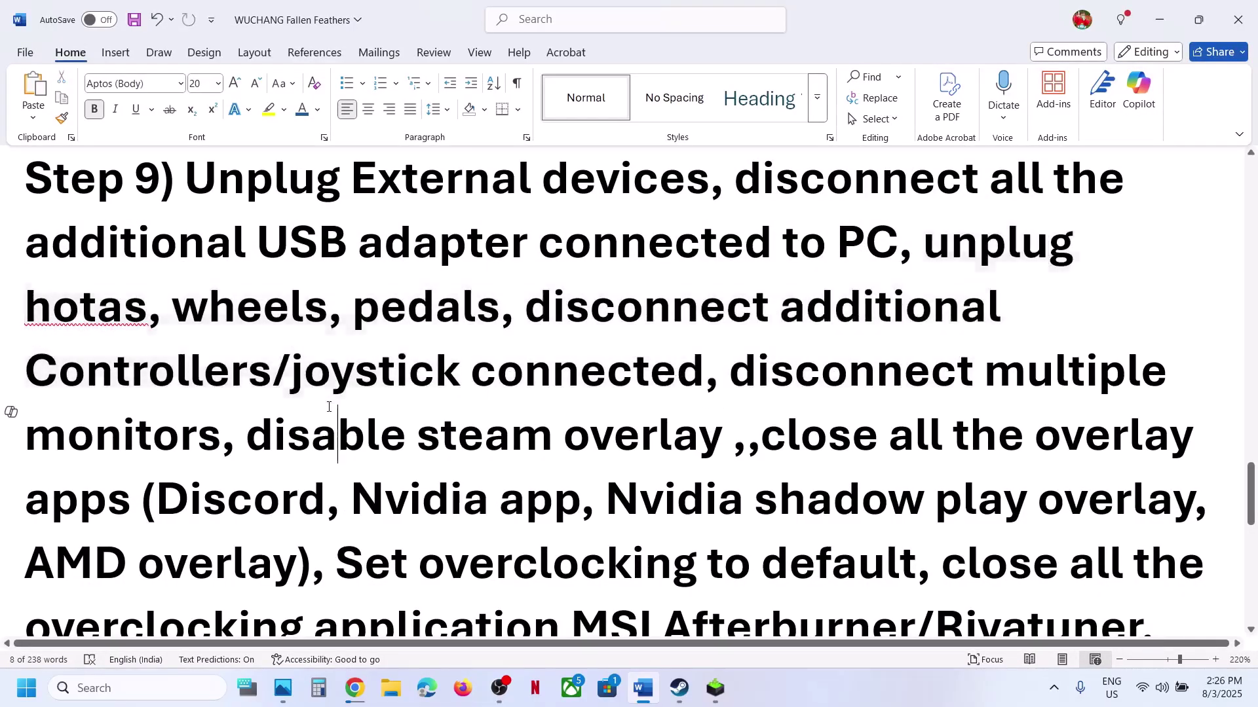